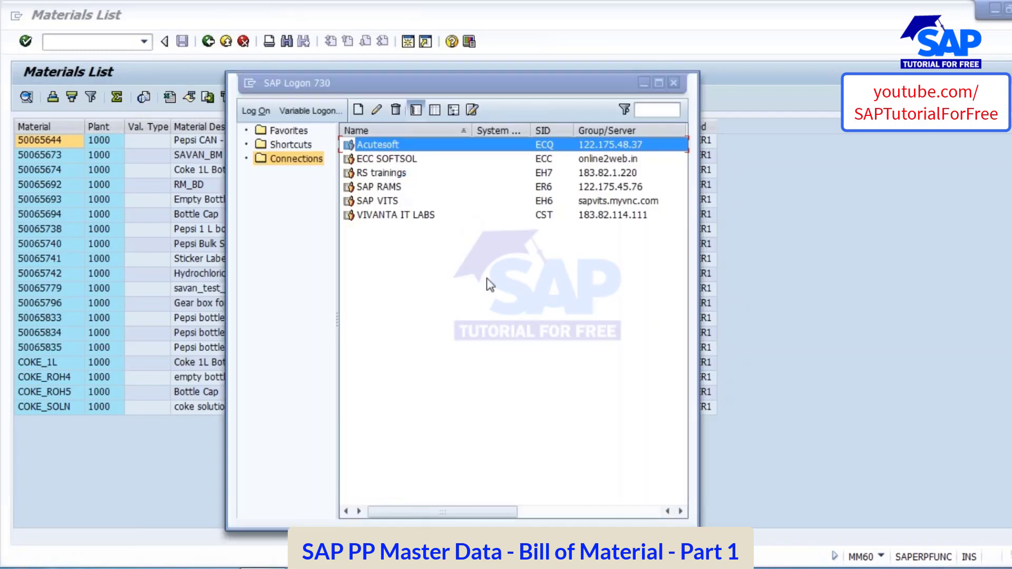
# Log on to client 800 as ppuser1 with the account password, continuing with this logon and ending any other logons.
pyautogui.press('Down')
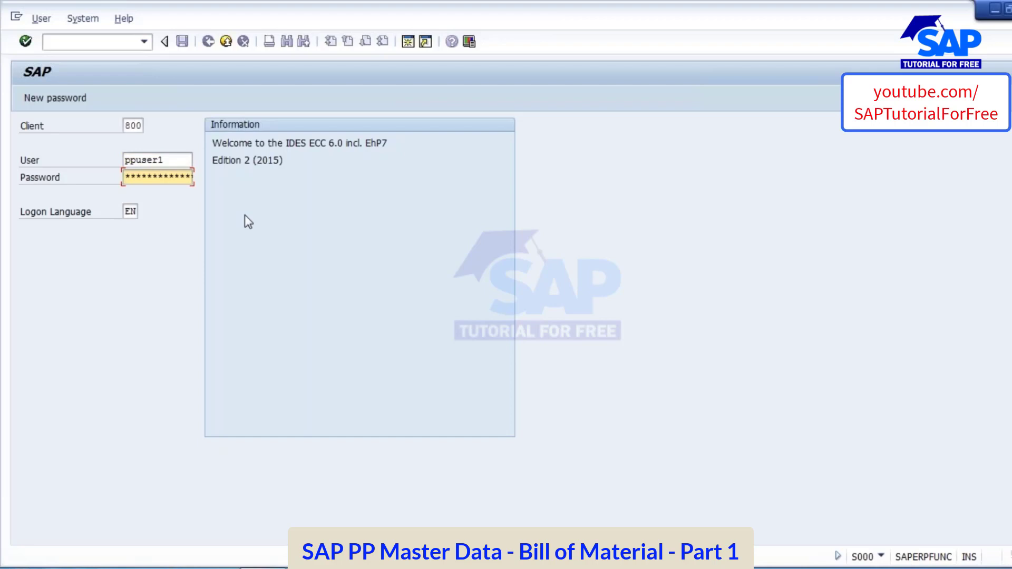
pyautogui.write('***')
pyautogui.write('*****')
pyautogui.press('Return')
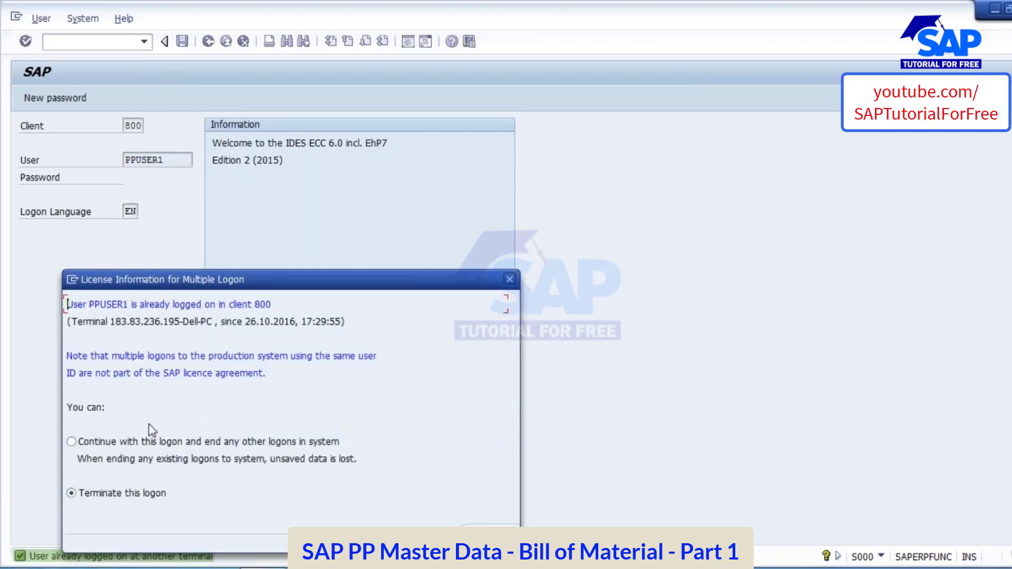
pyautogui.click(127, 437)
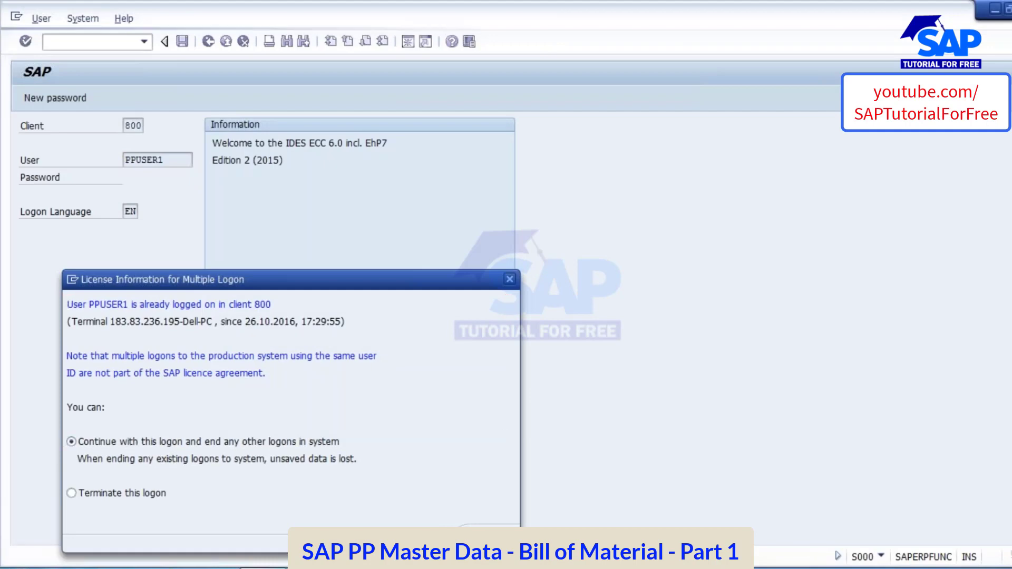
pyautogui.press('Return')
# Switch to a blank Notepad file and list the BOM transaction codes: Create - CS01, Change - CS02, Display - CS03.
pyautogui.click(303, 568)
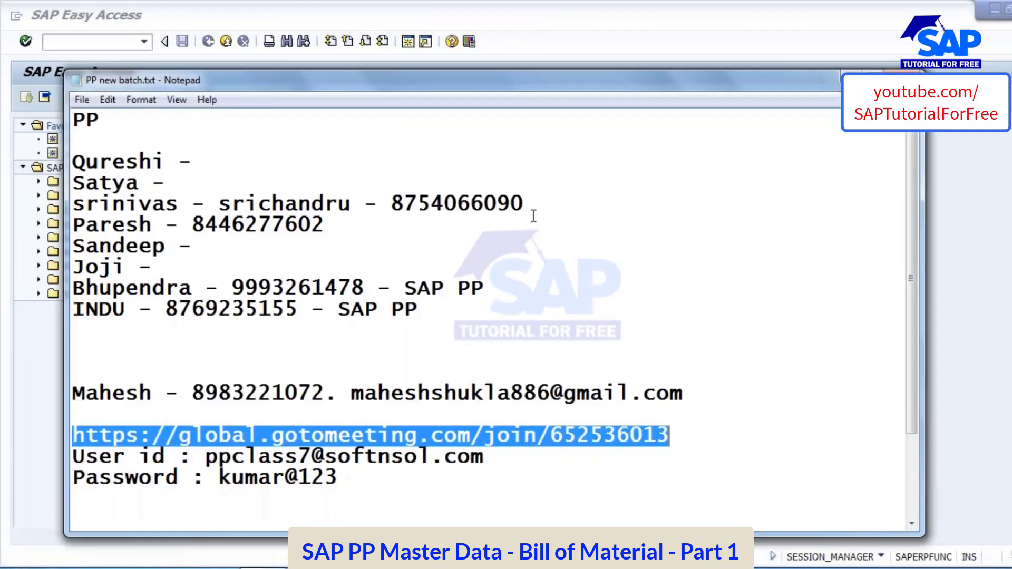
pyautogui.click(902, 77)
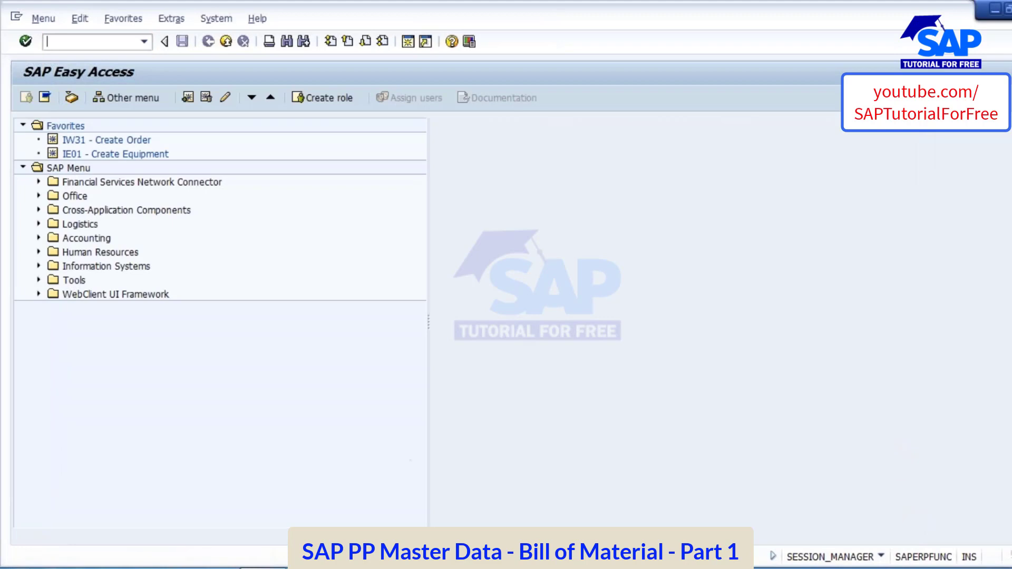
pyautogui.click(303, 568)
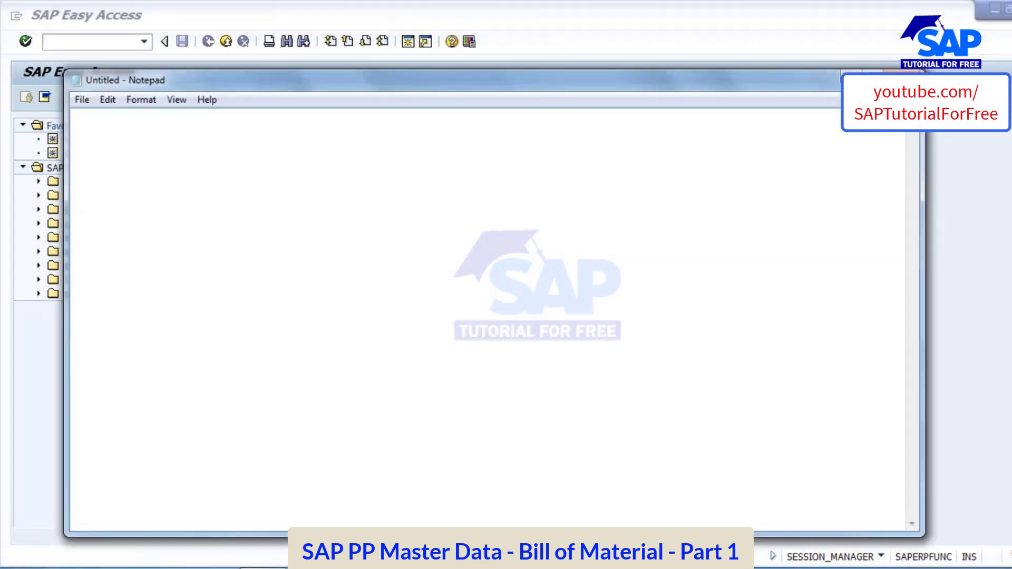
pyautogui.write('Create')
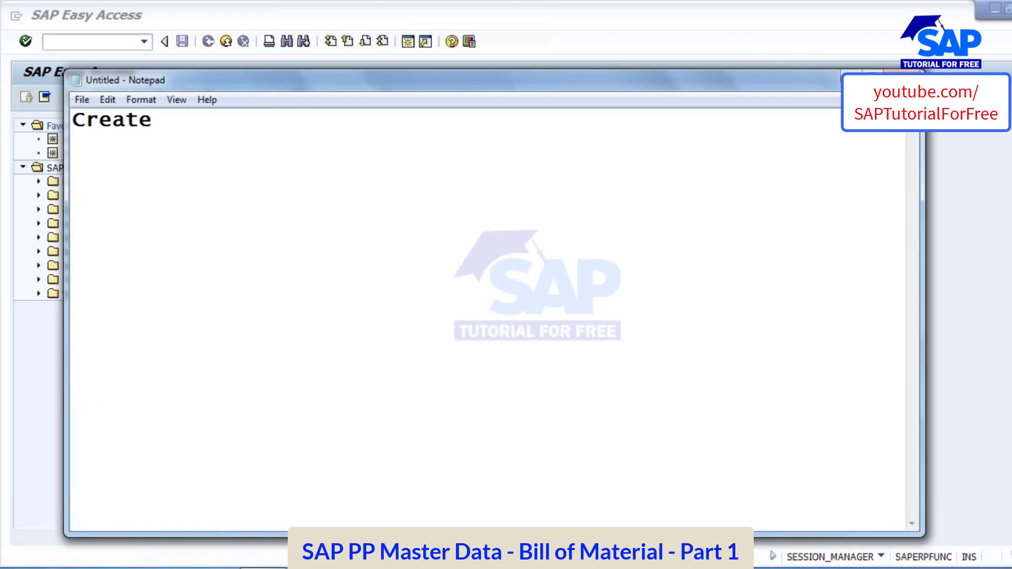
pyautogui.write(' - CS01')
pyautogui.press('Return')
pyautogui.write('C')
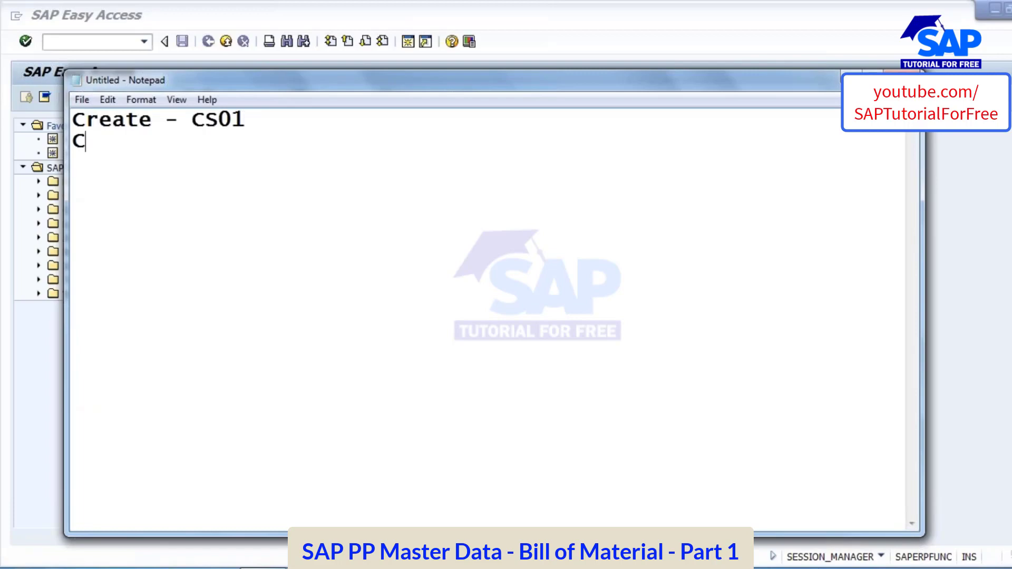
pyautogui.write('hange - CS02')
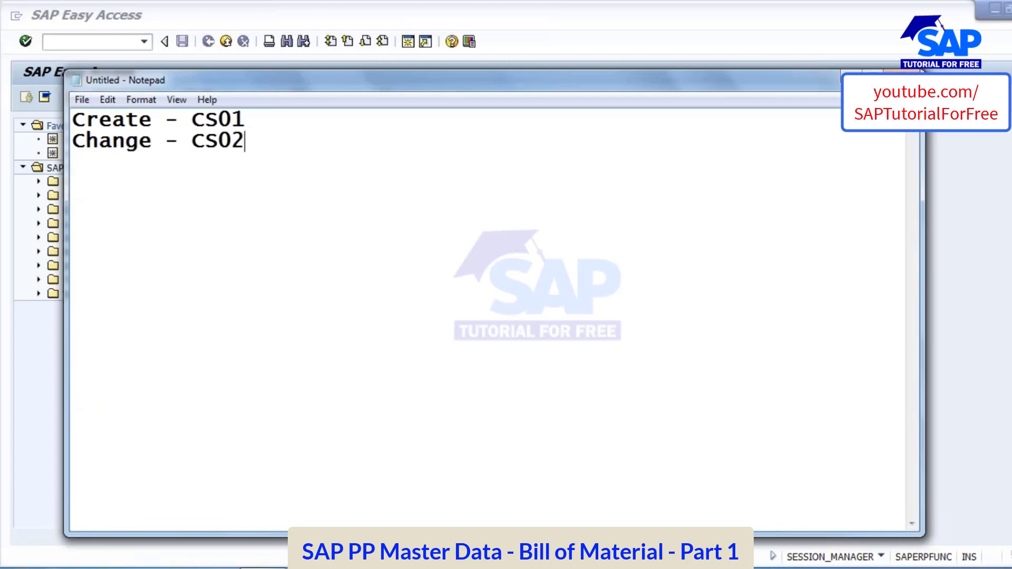
pyautogui.press('Return')
pyautogui.write('Display')
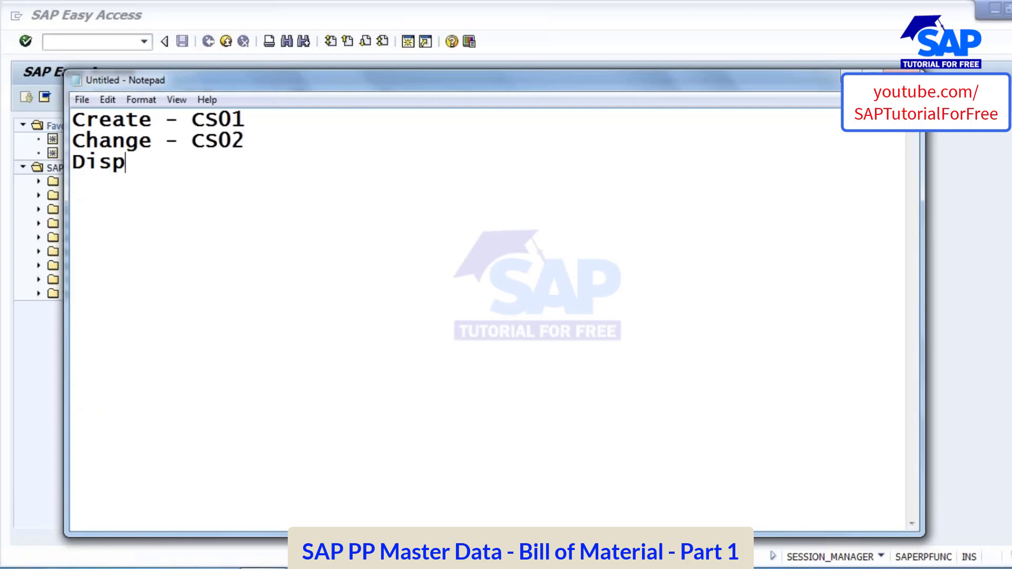
pyautogui.write(' - CS03')
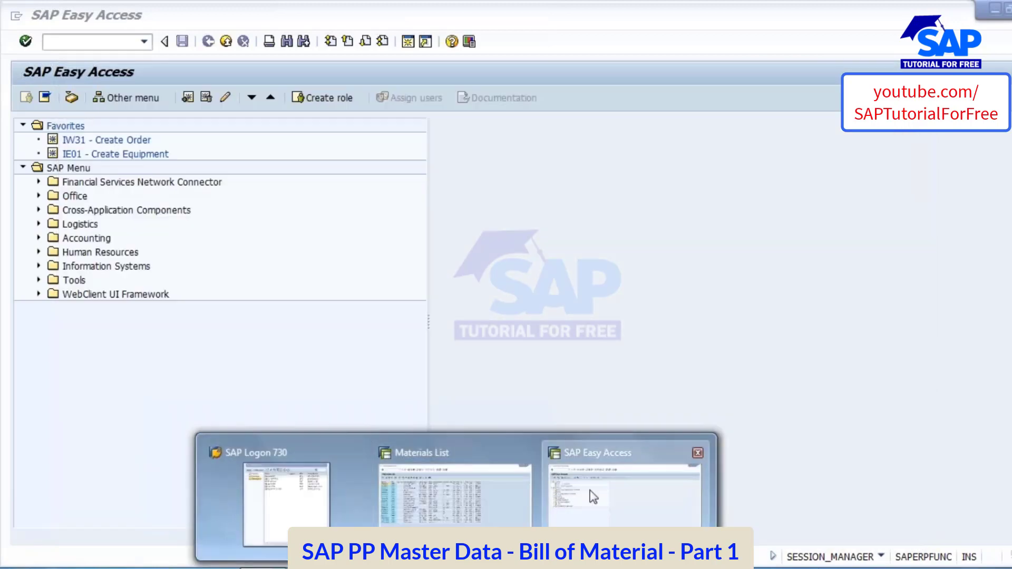
# Switch to SAP Easy Access and run the MM60 materials list for plant 1000, limited to materials created by ppuser1.
pyautogui.click(592, 493)
pyautogui.write('MM60')
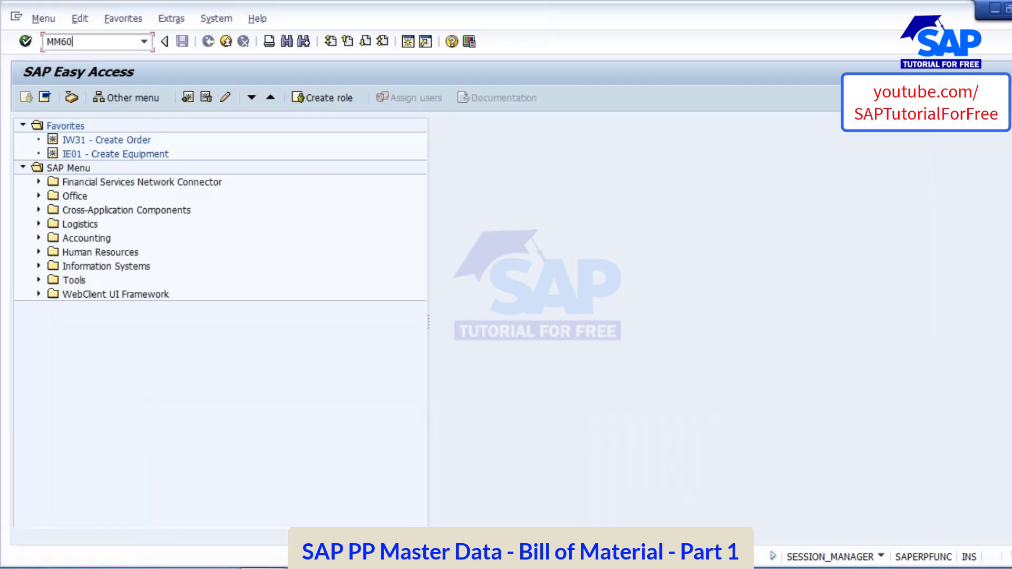
pyautogui.press('Return')
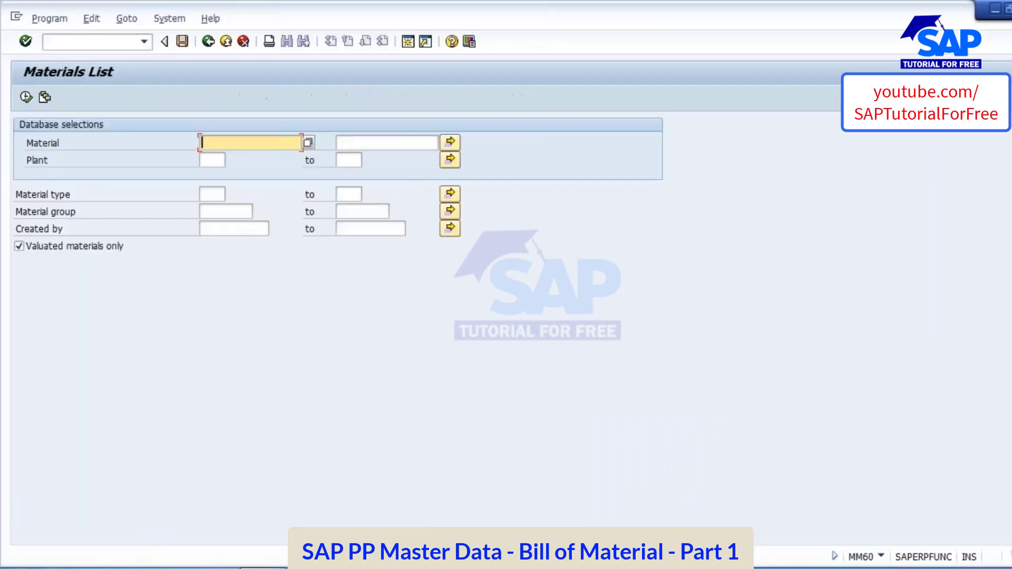
pyautogui.click(221, 160)
pyautogui.click(213, 174)
pyautogui.click(212, 193)
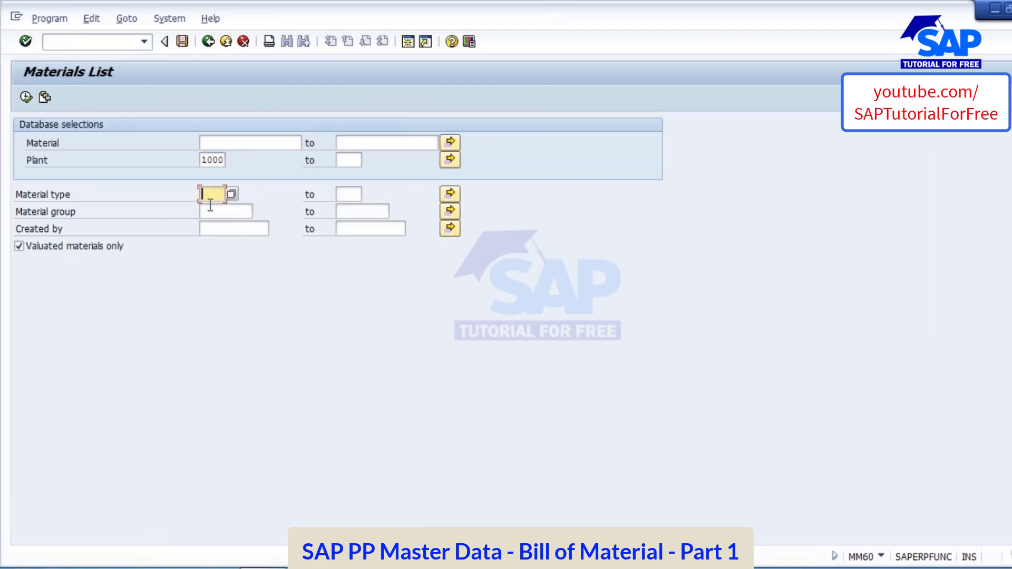
pyautogui.click(215, 230)
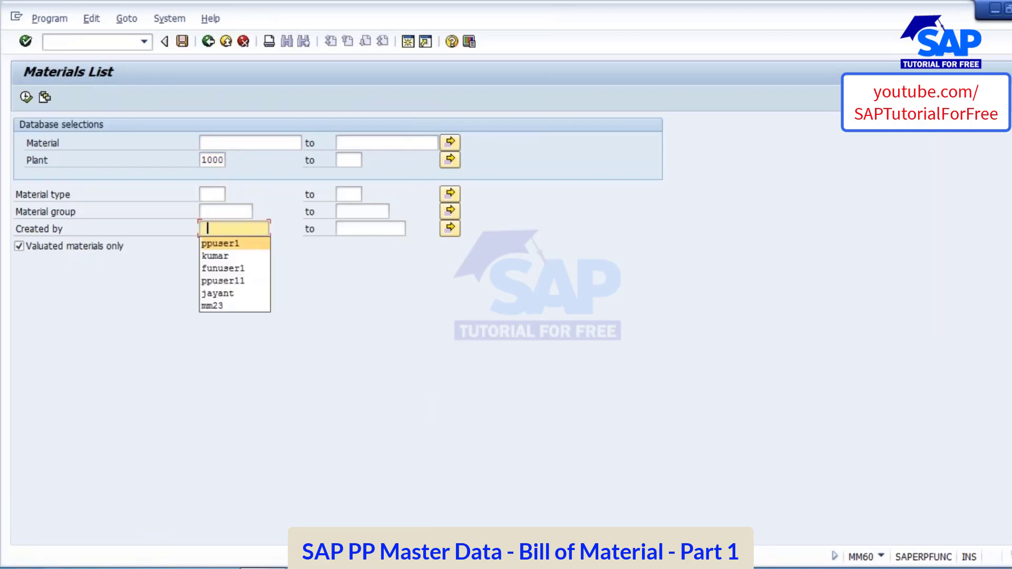
pyautogui.click(233, 243)
pyautogui.click(26, 97)
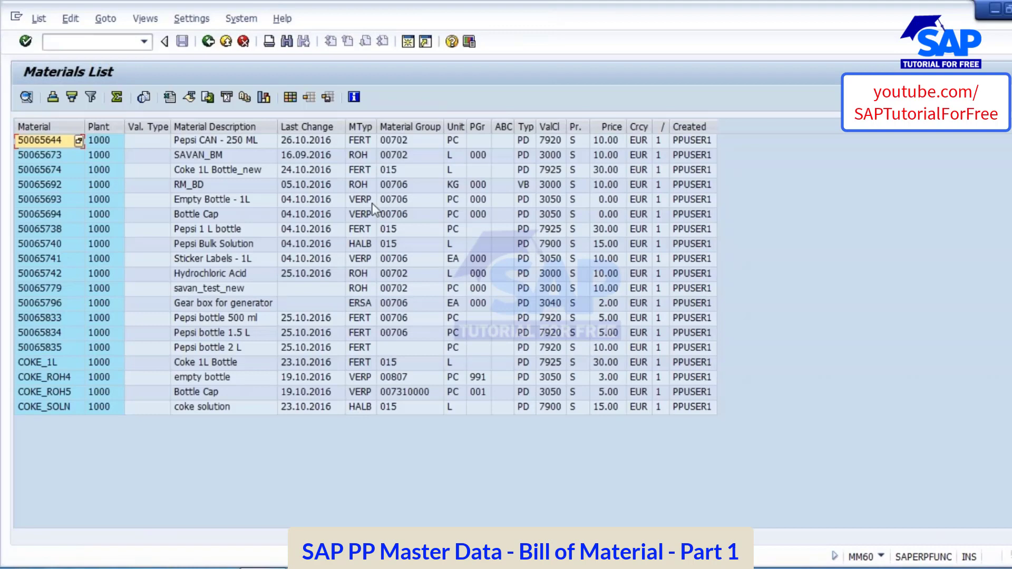
# Sort the materials list ascending by material type and copy the material number of the Pepsi 1 L bottle.
pyautogui.click(360, 127)
pyautogui.click(53, 97)
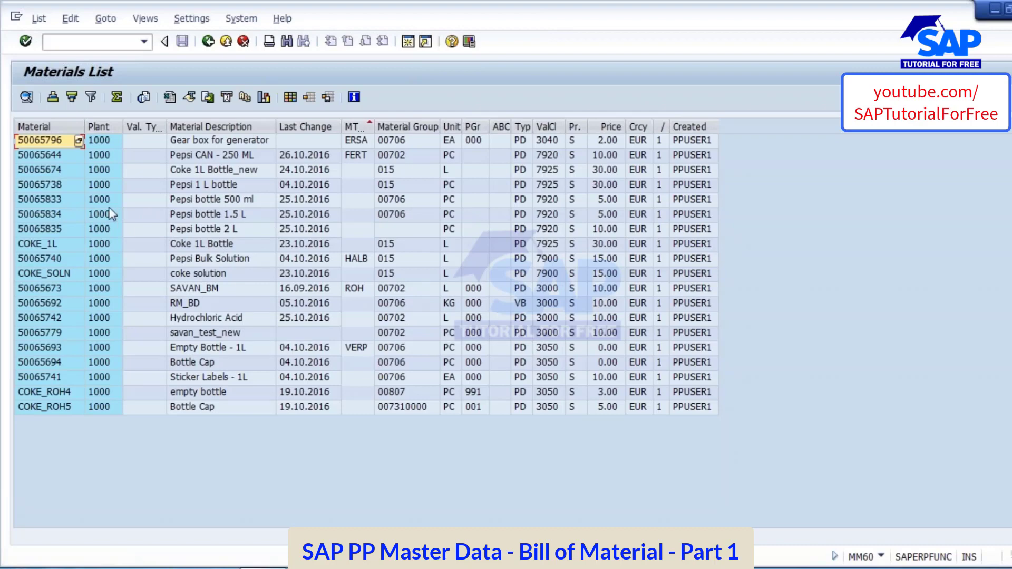
pyautogui.click(48, 201)
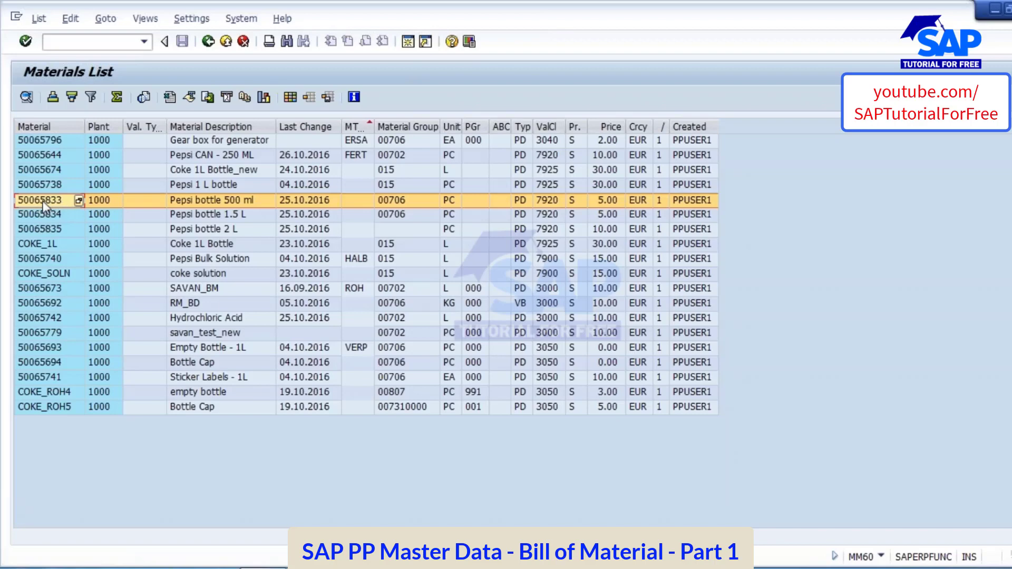
pyautogui.click(44, 200)
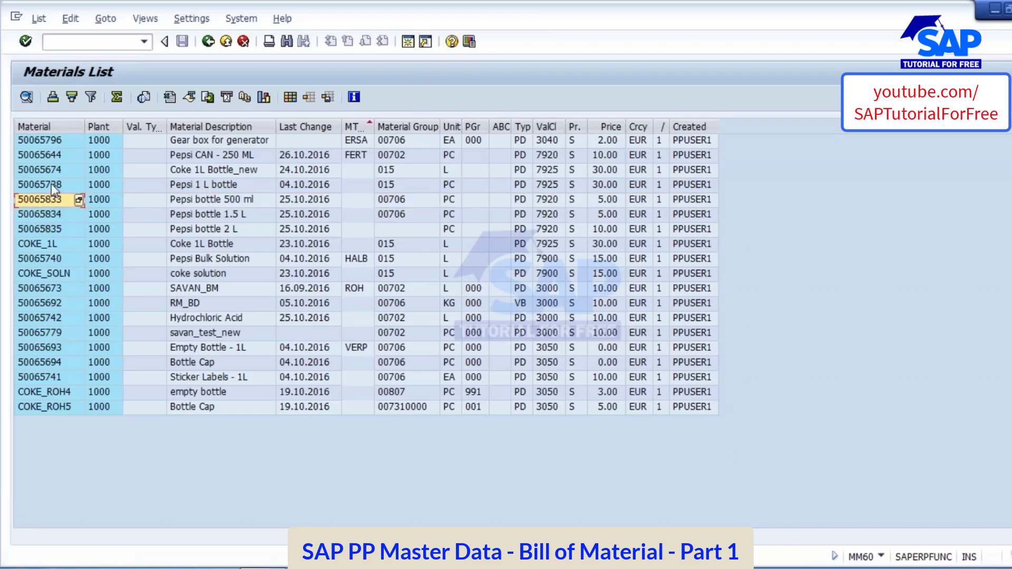
pyautogui.click(52, 184)
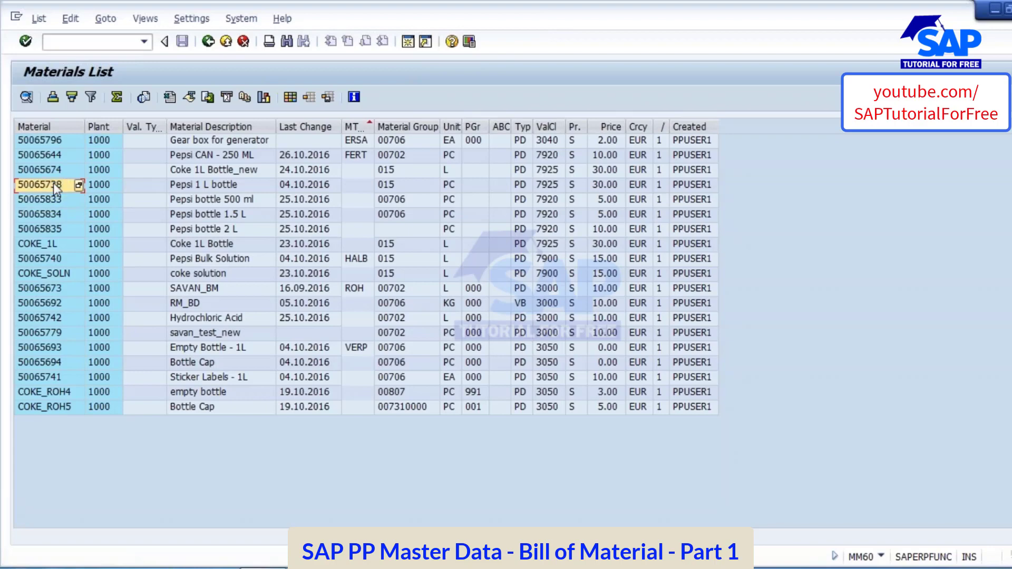
pyautogui.hotkey('ctrl', 'c')
# In a new session, run CS03 to view the alternative BOMs of material 50065738 in plant 1000 with BOM usage 1, and return.
pyautogui.click(408, 42)
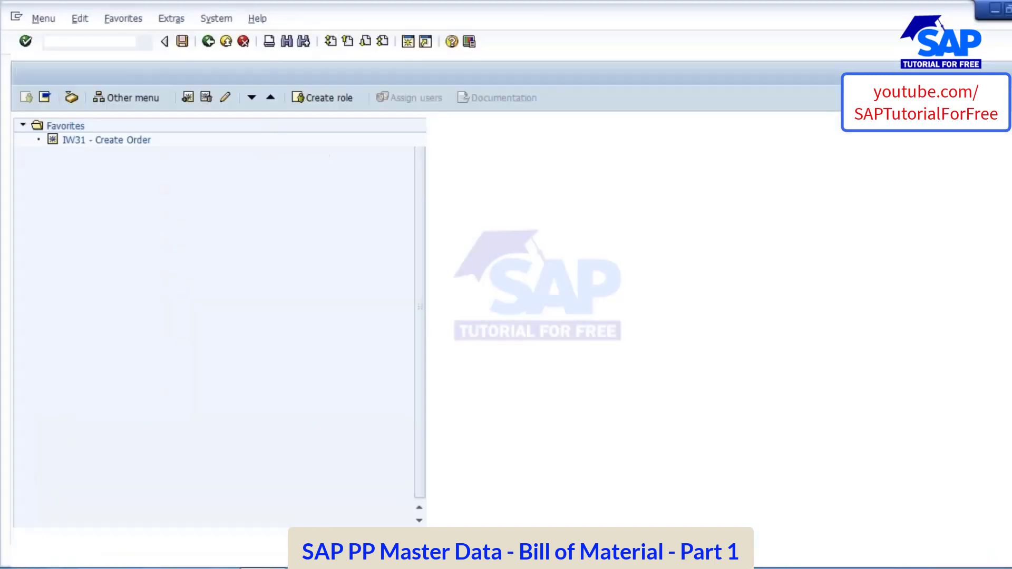
pyautogui.write('cs03')
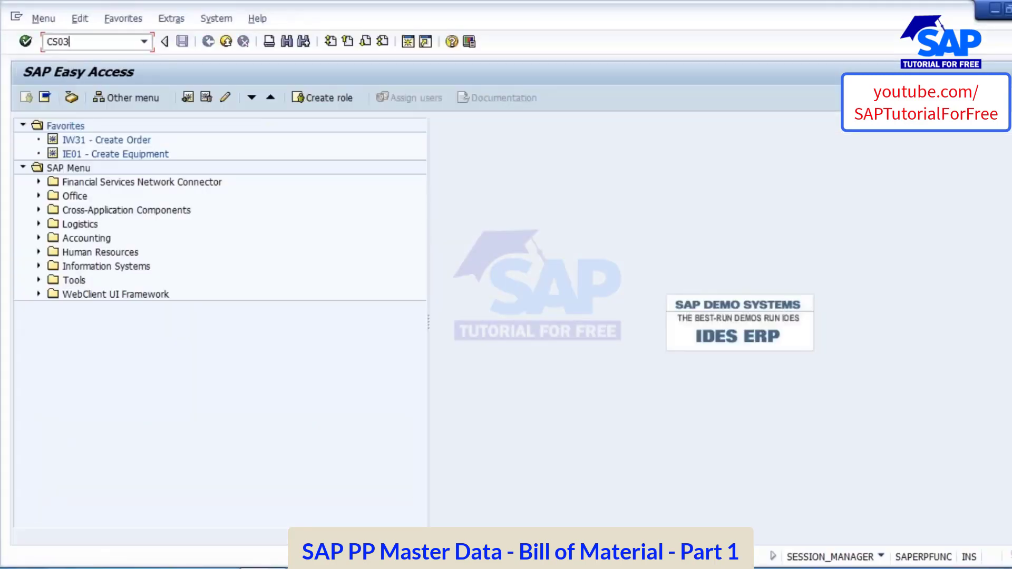
pyautogui.press('Return')
pyautogui.hotkey('ctrl', 'v')
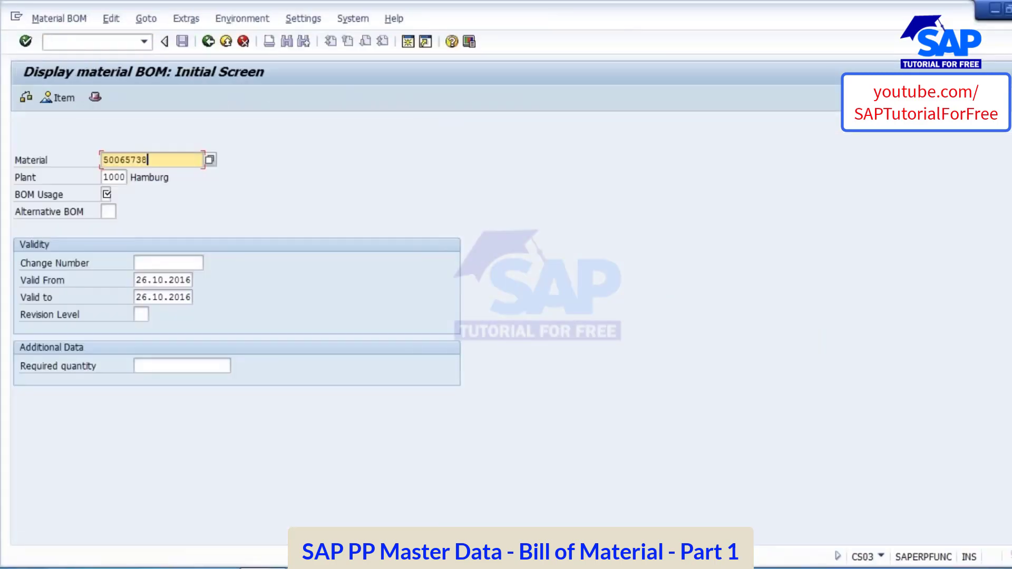
pyautogui.press('Tab')
pyautogui.press('Tab')
pyautogui.press('Return')
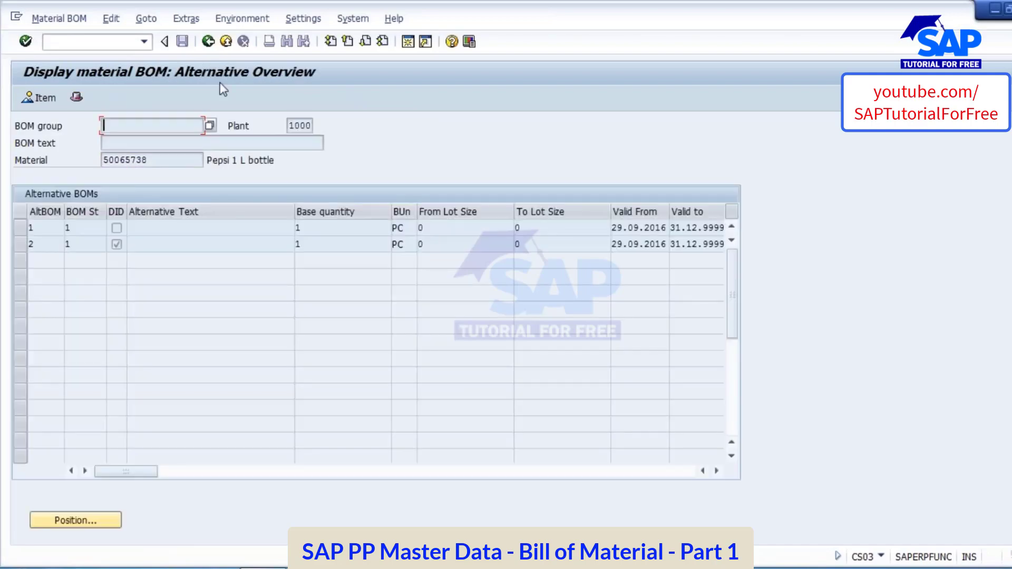
pyautogui.click(208, 43)
pyautogui.click(208, 42)
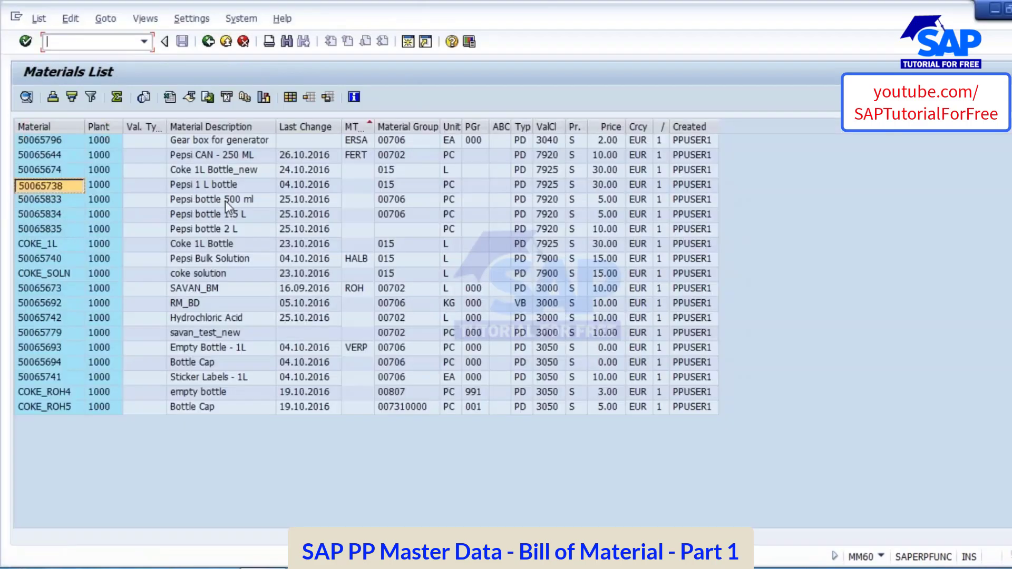
# Select the material number of Pepsi bottle 500 ml in the materials list and return to the BOM display session.
pyautogui.click(232, 199)
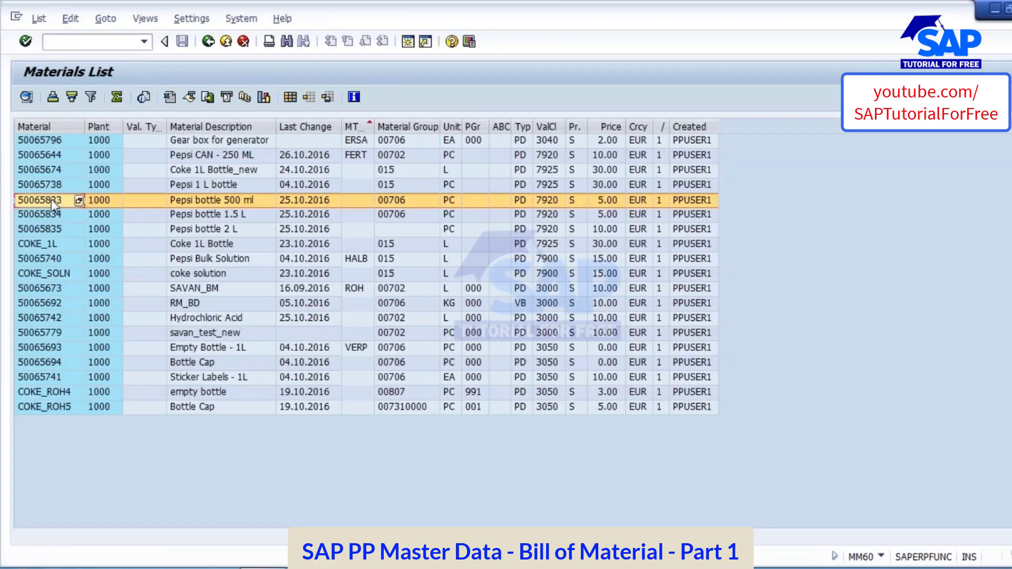
pyautogui.click(51, 199)
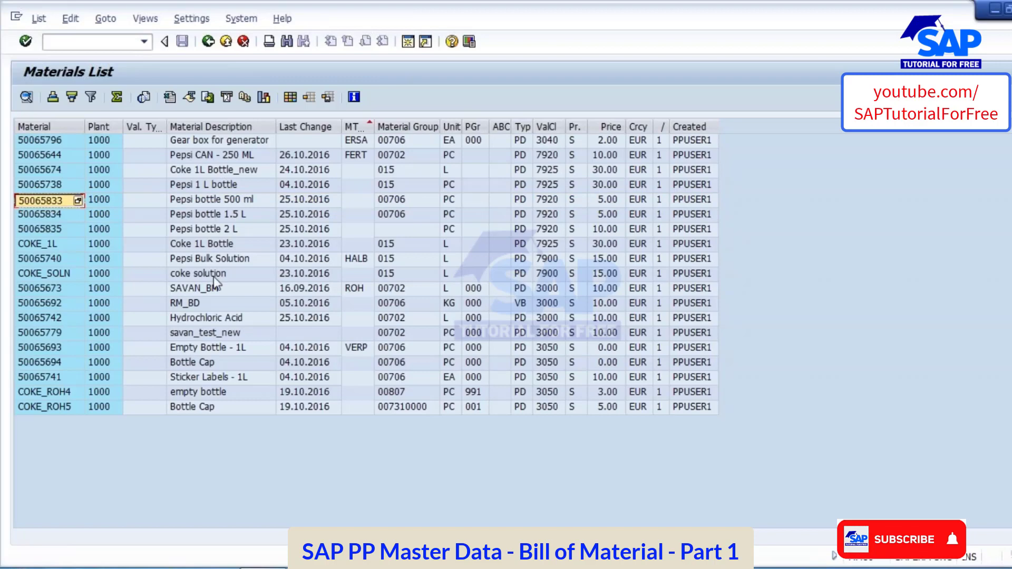
pyautogui.hotkey('alt', 'Tab')
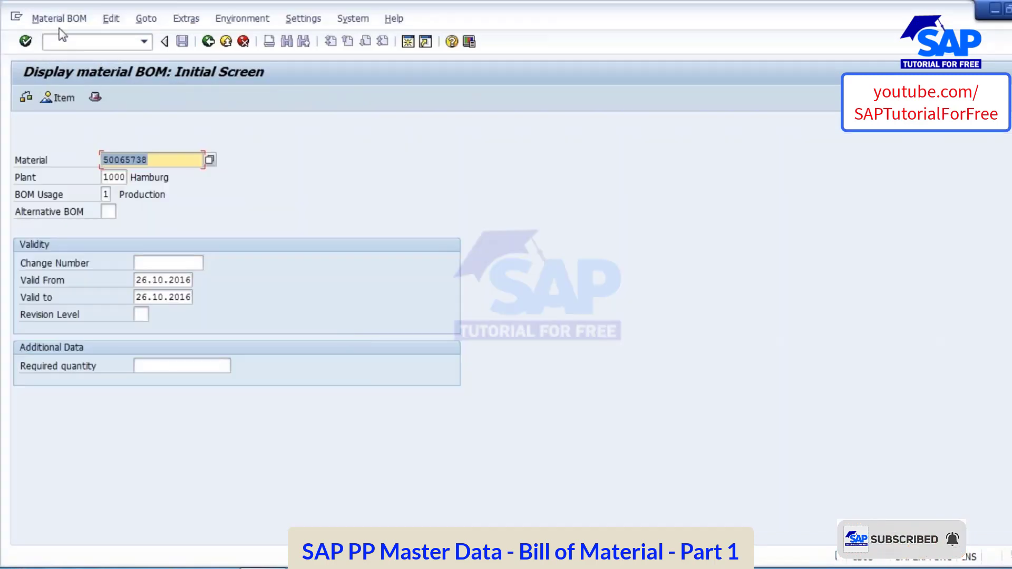
# Leave the BOM display and select CS01 - Create for material BOMs within the Logistics, Production, Master Data, Bills of Material area.
pyautogui.click(208, 42)
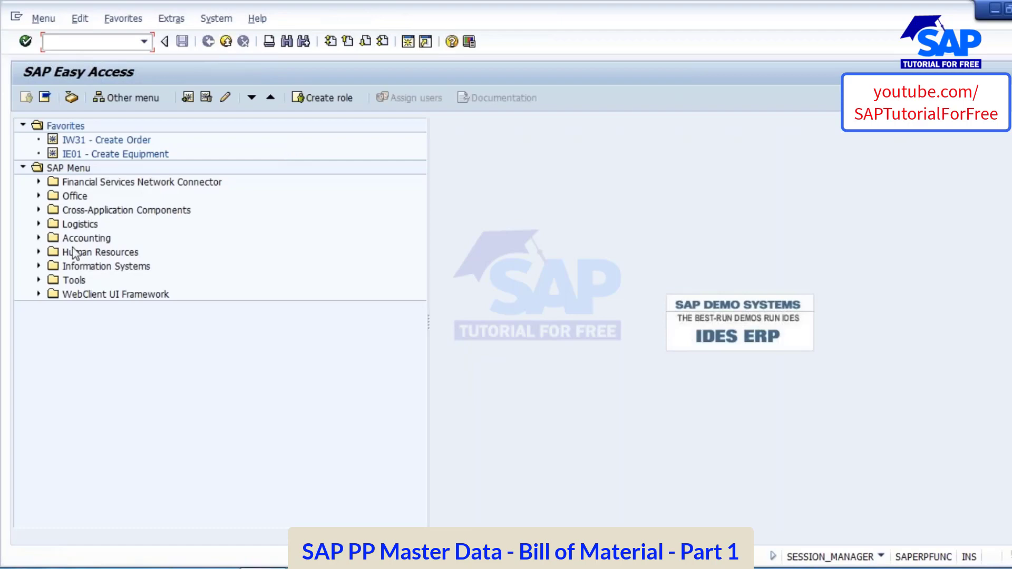
pyautogui.click(38, 224)
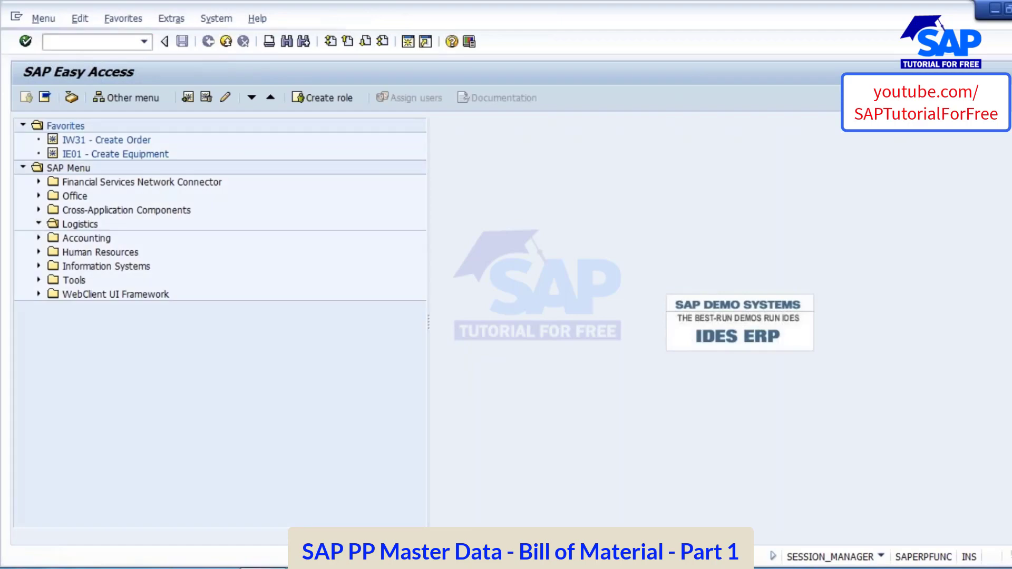
pyautogui.click(54, 280)
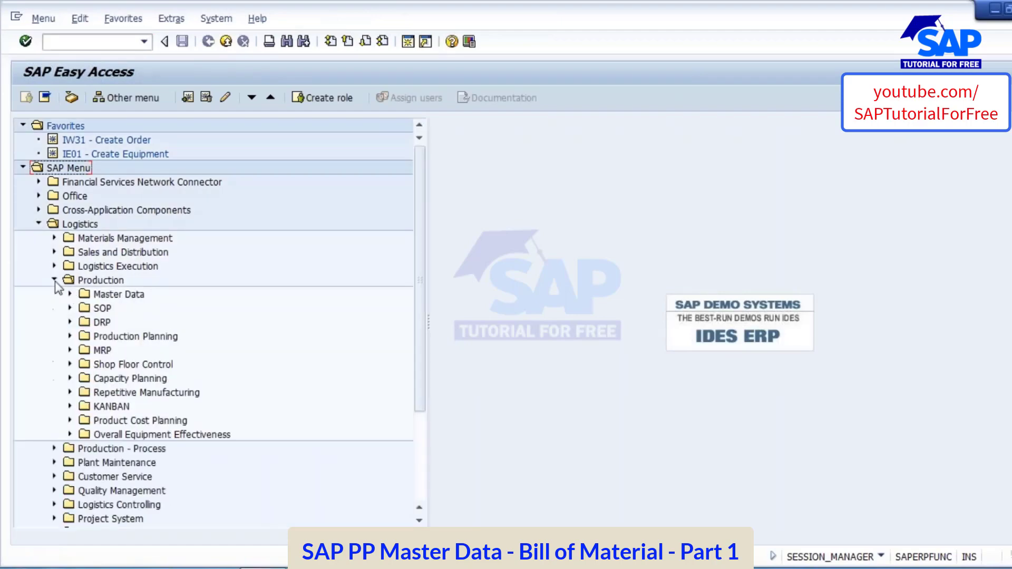
pyautogui.click(70, 295)
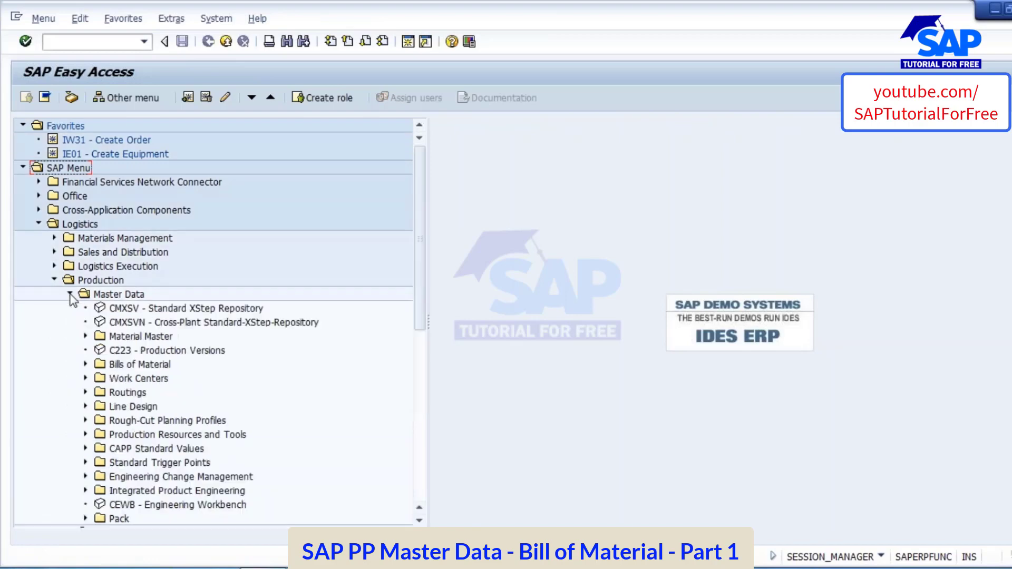
pyautogui.click(86, 364)
pyautogui.scroll(-2, 319, 377)
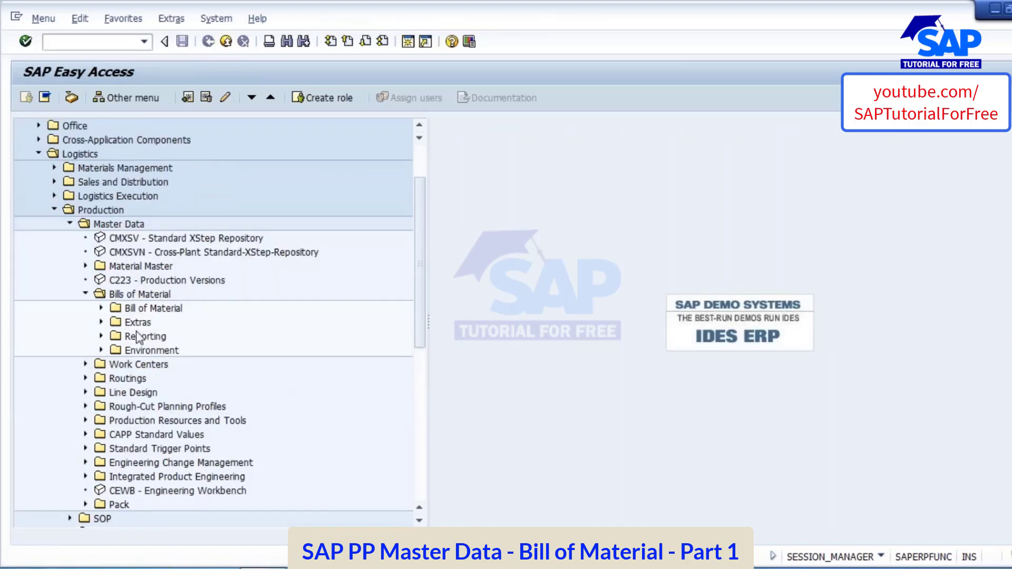
pyautogui.click(102, 309)
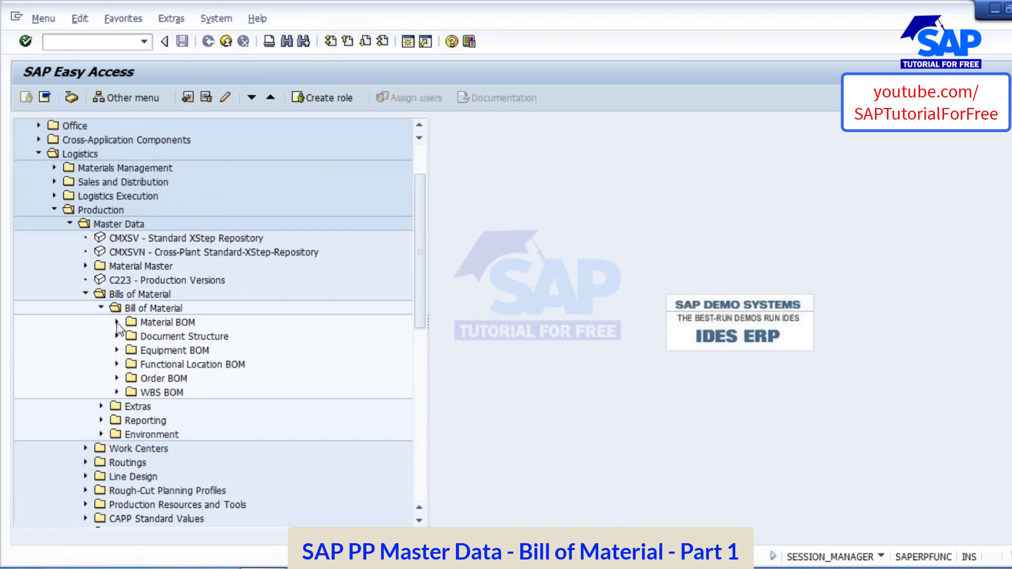
pyautogui.click(117, 322)
pyautogui.click(194, 338)
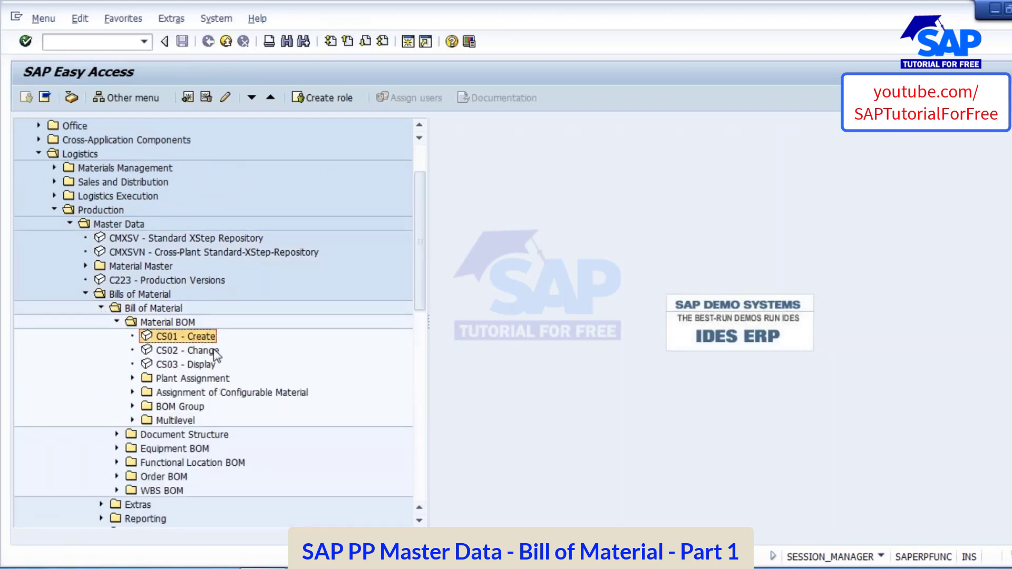
# Examine the other BOM categories in the tree: Document Structure, Equipment BOM, Functional Location BOM and Order BOM.
pyautogui.moveTo(416, 264); pyautogui.dragTo(420, 340)
pyautogui.click(184, 241)
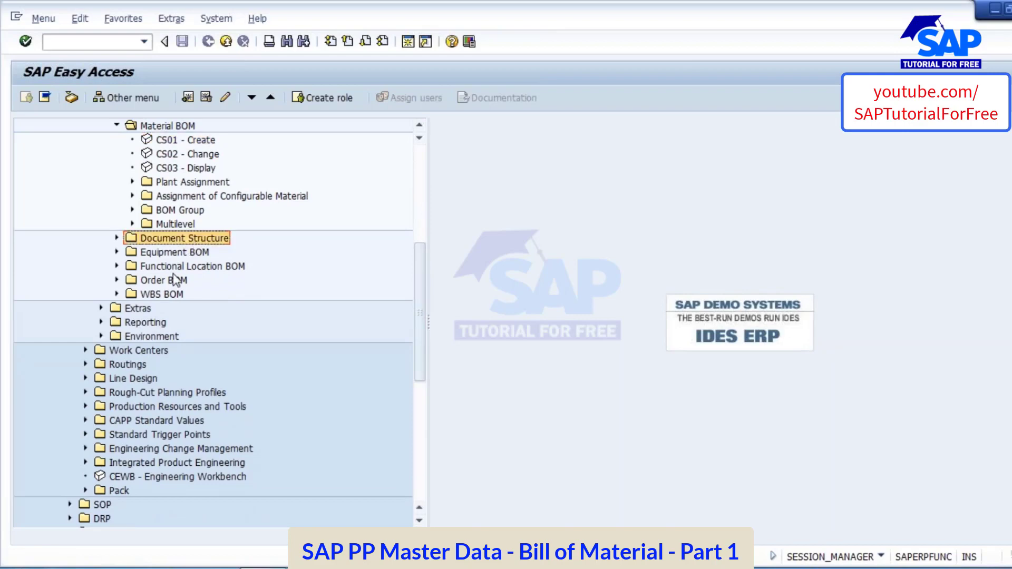
pyautogui.click(175, 254)
pyautogui.click(208, 270)
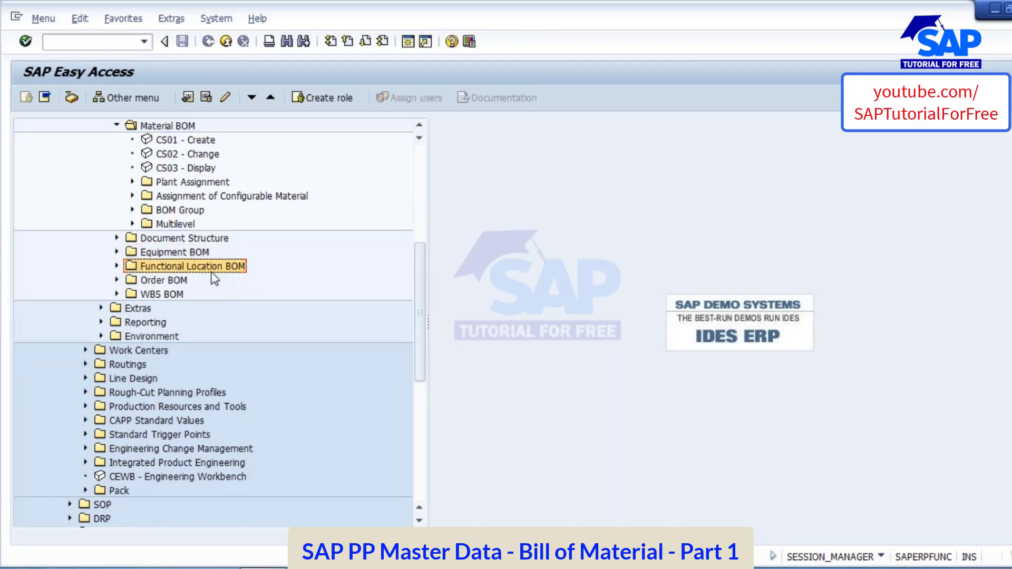
pyautogui.click(177, 276)
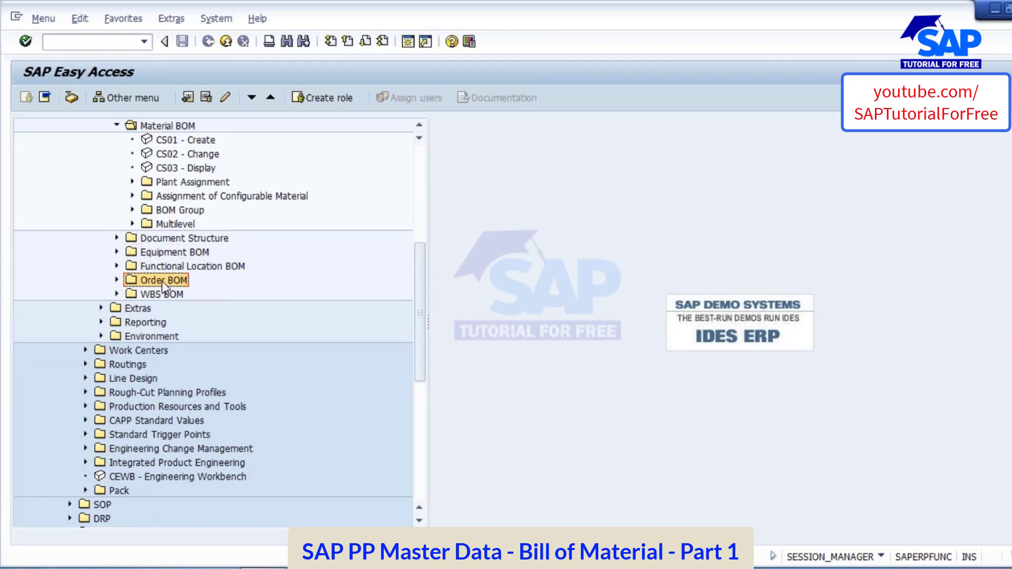
# Switch to PowerPoint, view the BOM Categories diagram on slide 10, and return to SAP Easy Access.
pyautogui.hotkey('alt', 'Tab')
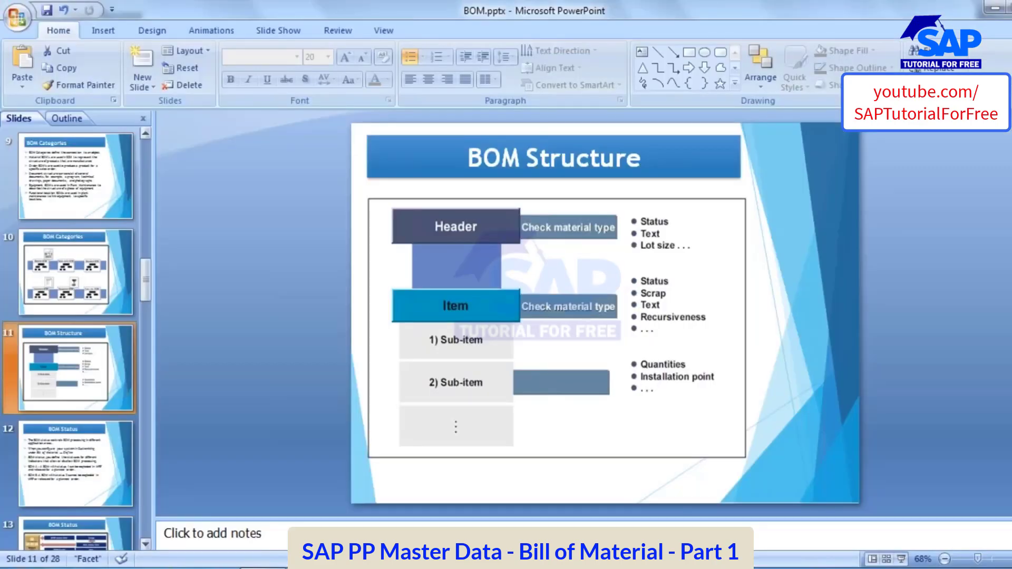
pyautogui.click(84, 278)
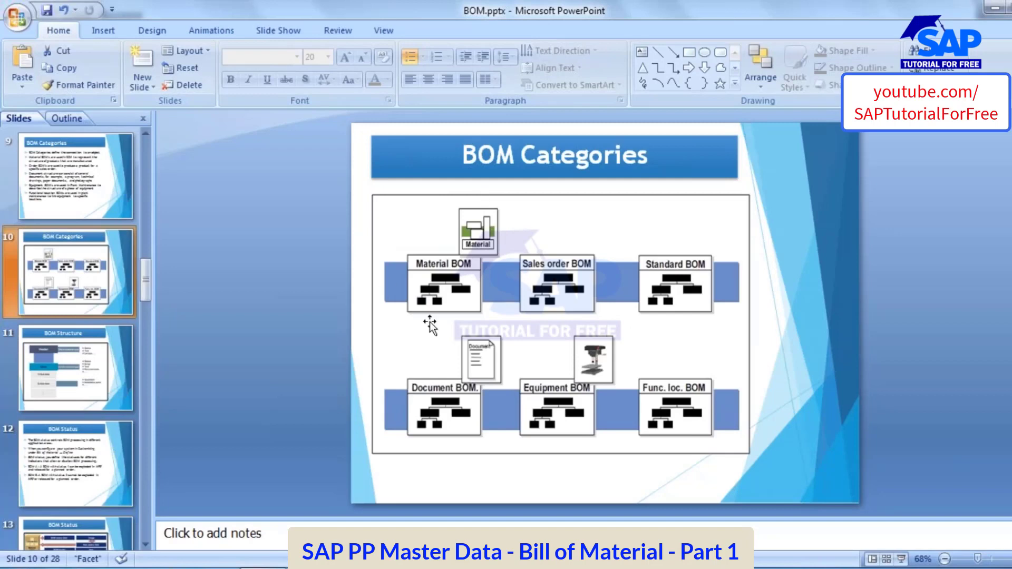
pyautogui.hotkey('alt', 'Tab')
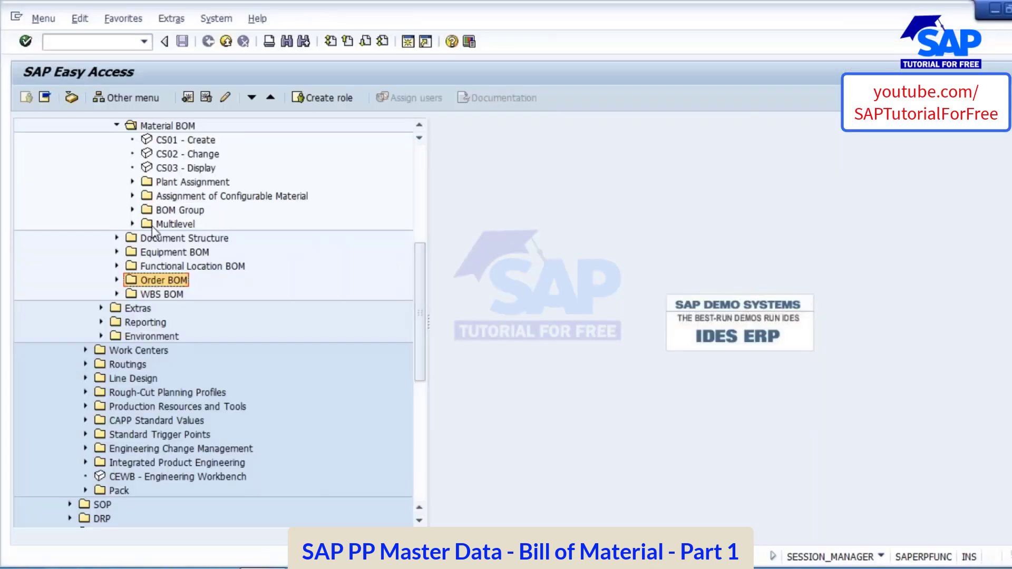
# Start CS01 - Create for a material BOM and enter material 50065833.
pyautogui.scroll(2, 211, 274)
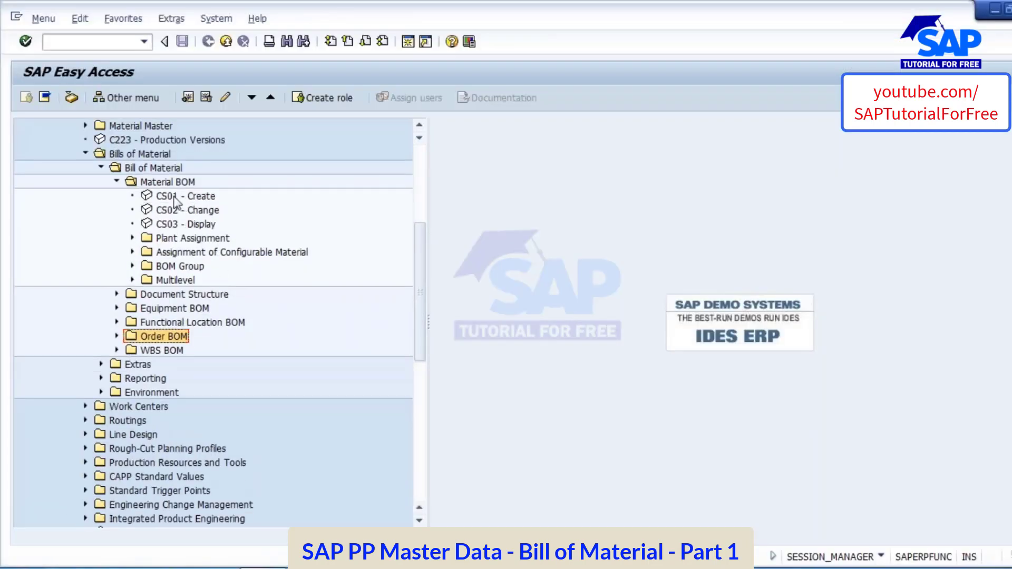
pyautogui.doubleClick(195, 197)
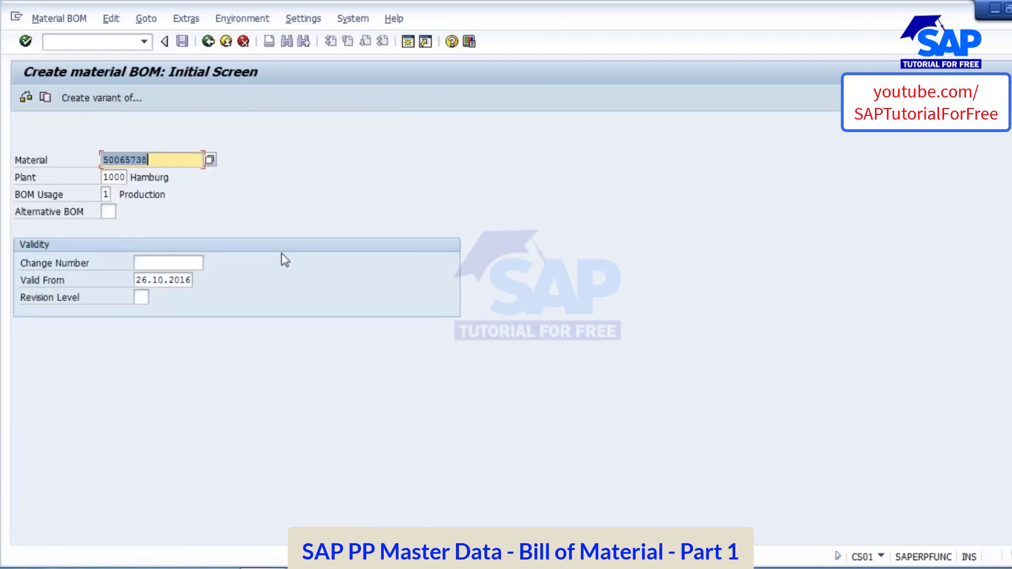
pyautogui.press('Delete')
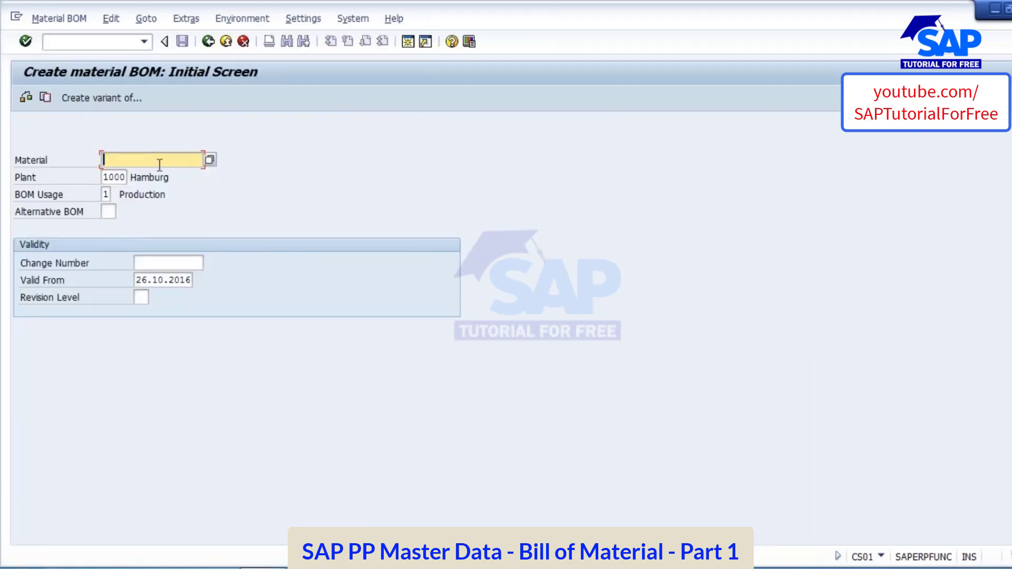
pyautogui.write('50065833')
pyautogui.moveTo(158, 160); pyautogui.dragTo(41, 157)
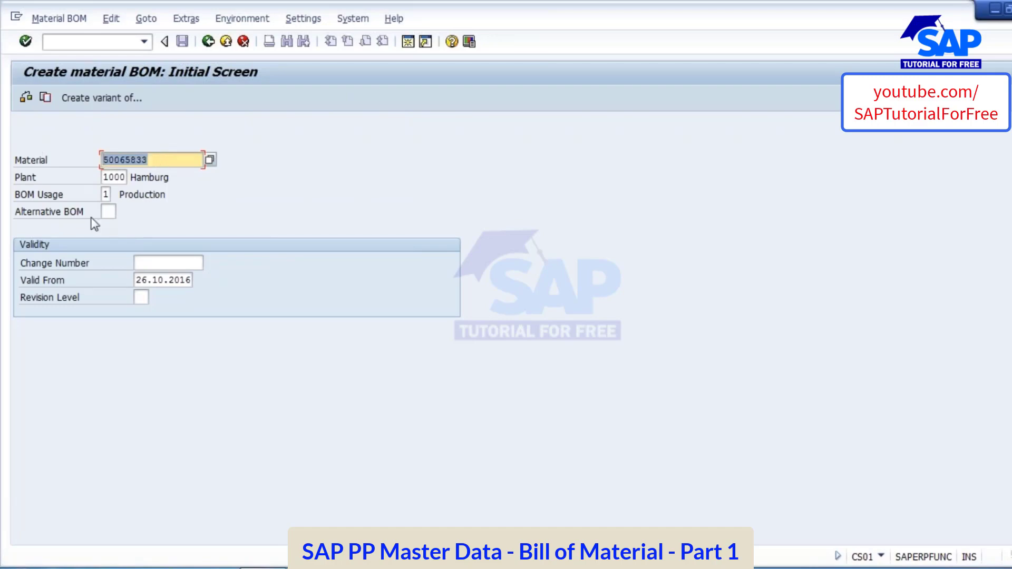
# Keep plant 1000 and choose BOM usage 1, Production, from the list of possible usages.
pyautogui.click(117, 183)
pyautogui.moveTo(104, 178); pyautogui.dragTo(150, 177)
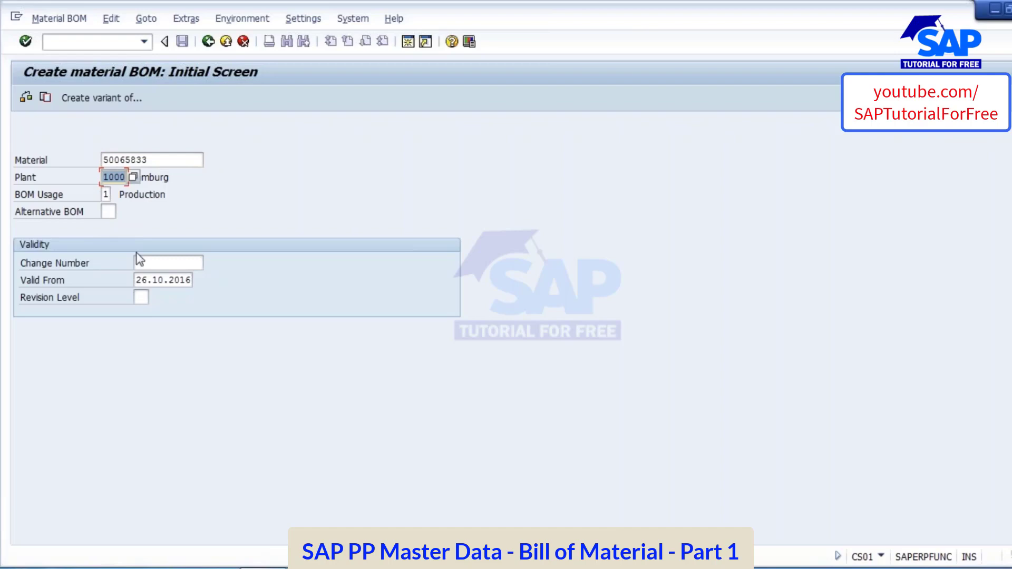
pyautogui.click(105, 194)
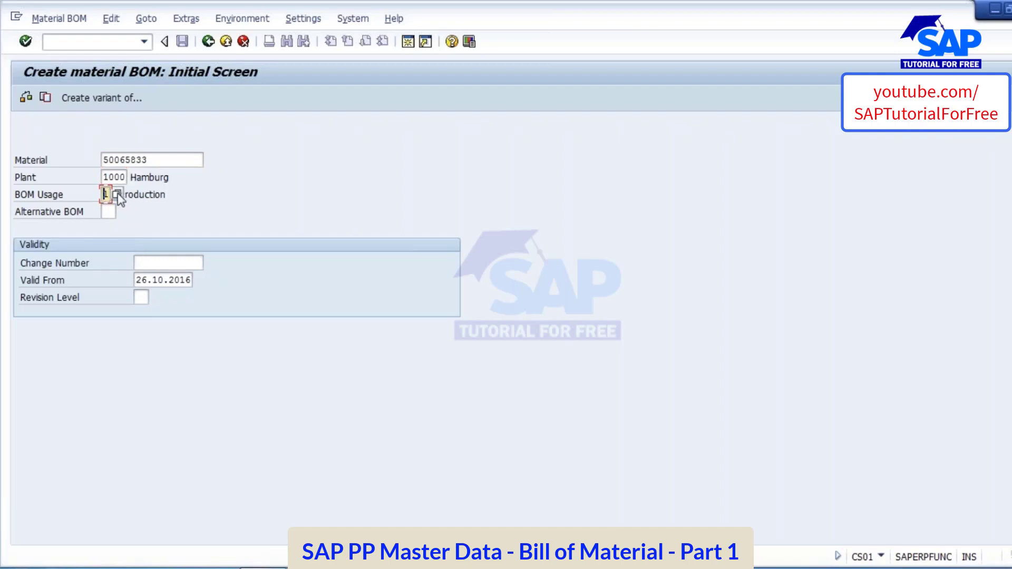
pyautogui.press('F4')
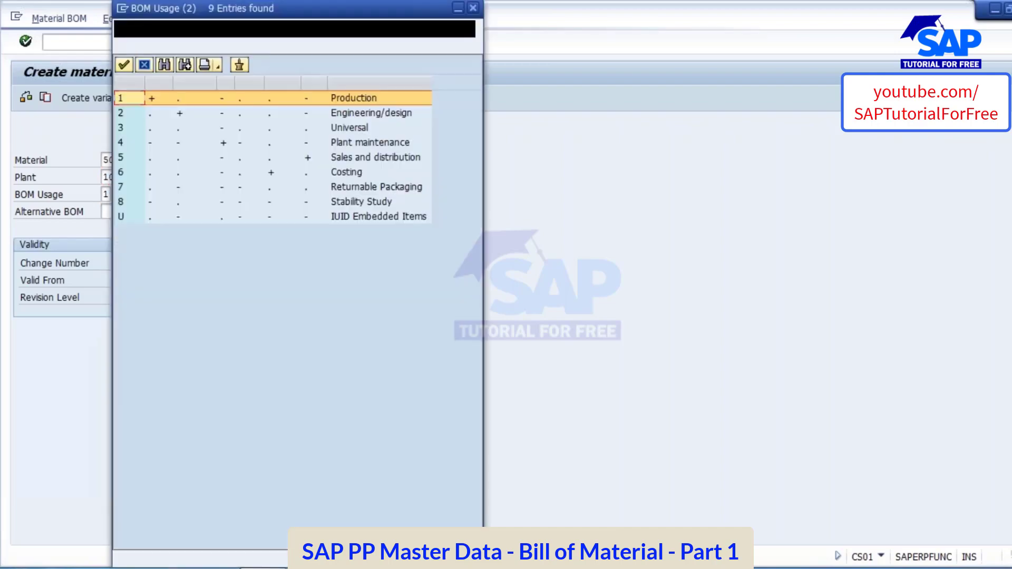
pyautogui.moveTo(190, 4); pyautogui.dragTo(245, 70)
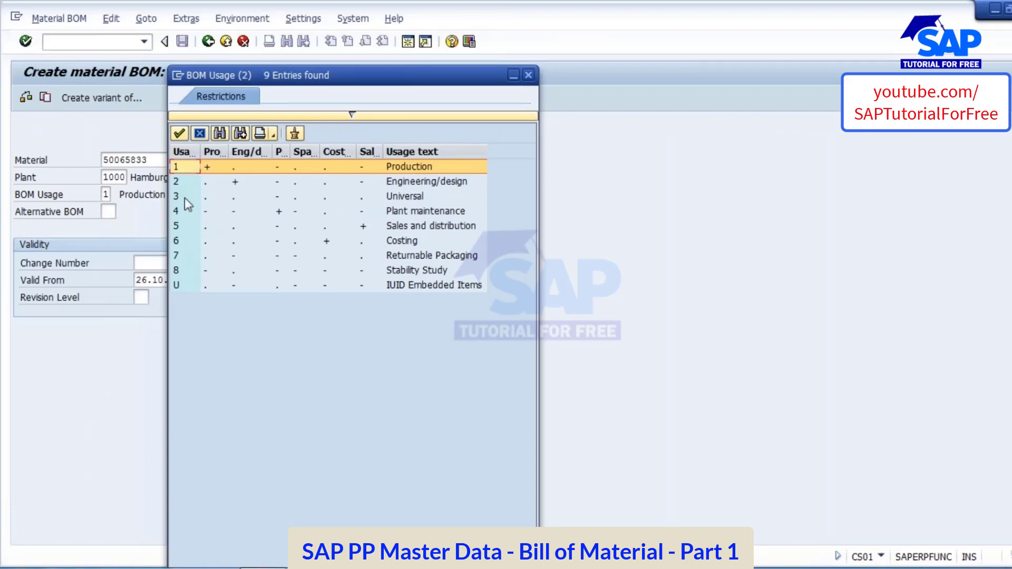
pyautogui.doubleClick(419, 169)
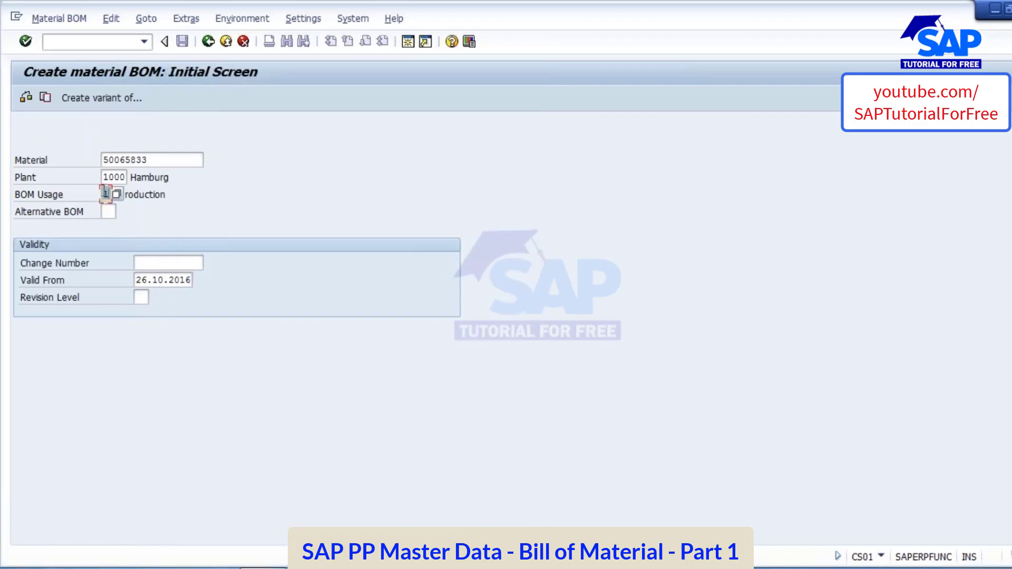
# Leave the alternative BOM blank and continue to the general item overview of the new BOM.
pyautogui.click(105, 212)
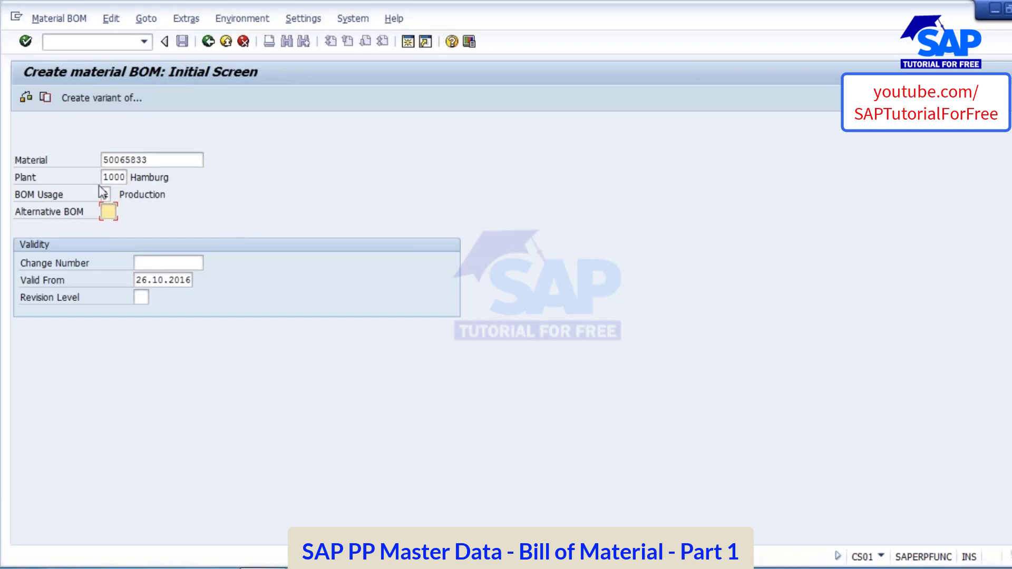
pyautogui.click(136, 160)
pyautogui.click(114, 178)
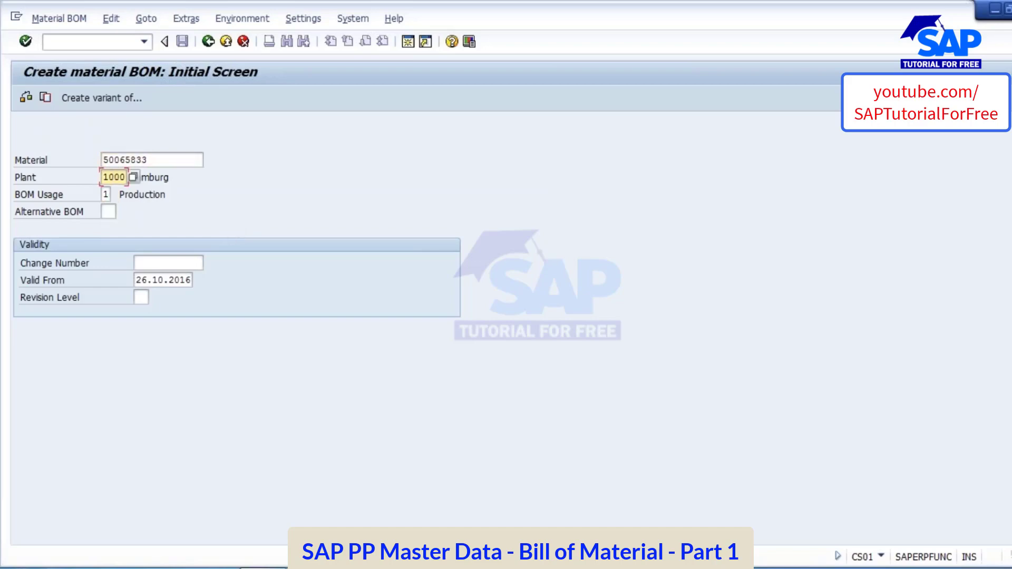
pyautogui.click(107, 194)
pyautogui.press('Return')
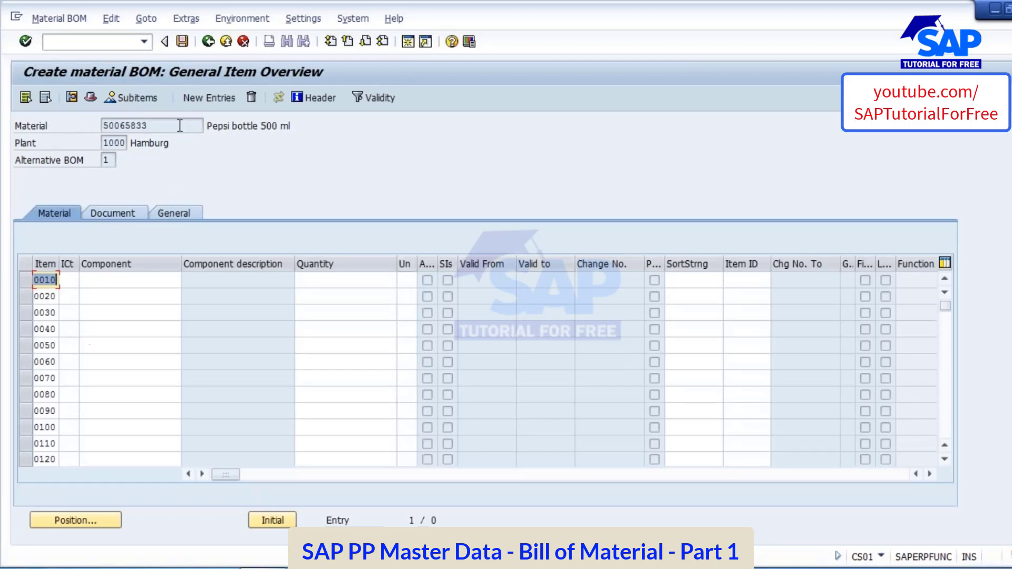
pyautogui.click(104, 287)
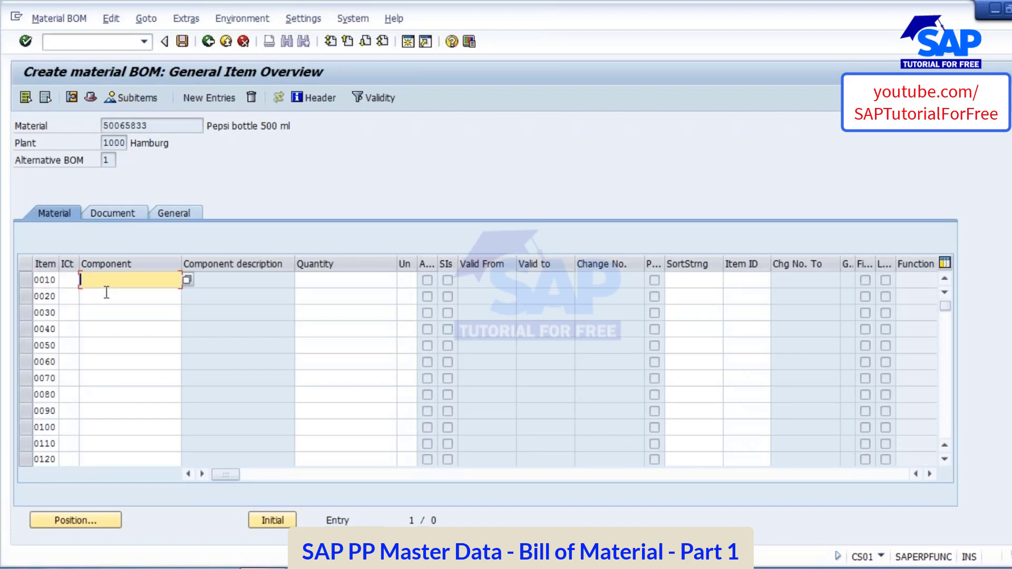
pyautogui.press('Down')
pyautogui.press('Down')
pyautogui.press('Down')
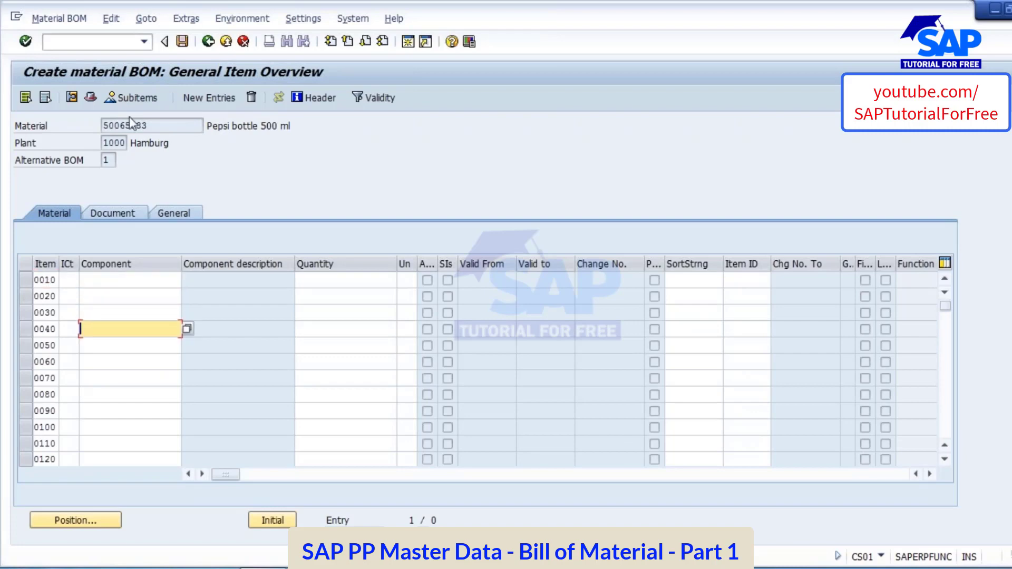
pyautogui.doubleClick(163, 126)
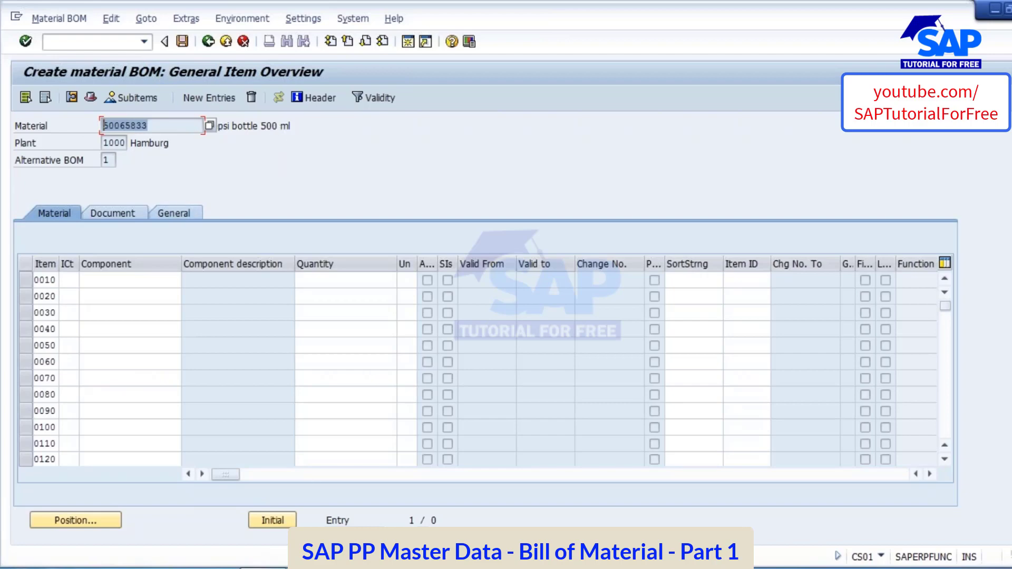
# Switch to Notepad and add the line "Bulk Solution" below the transaction codes, separated by a blank line.
pyautogui.click(316, 568)
pyautogui.press('Return')
pyautogui.press('Return')
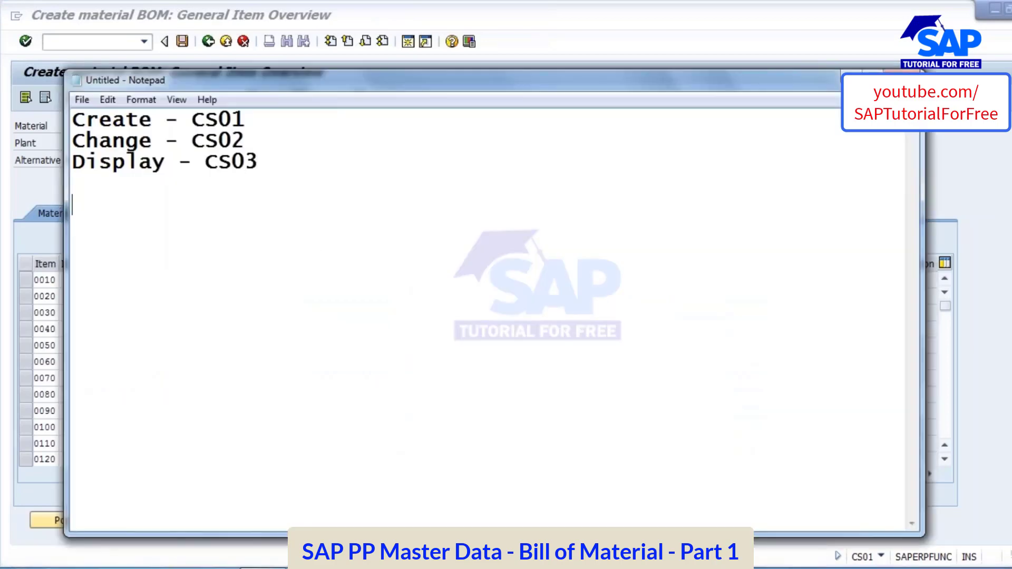
pyautogui.write('BUL')
pyautogui.press('BackSpace')
pyautogui.press('BackSpace')
pyautogui.write('ulk')
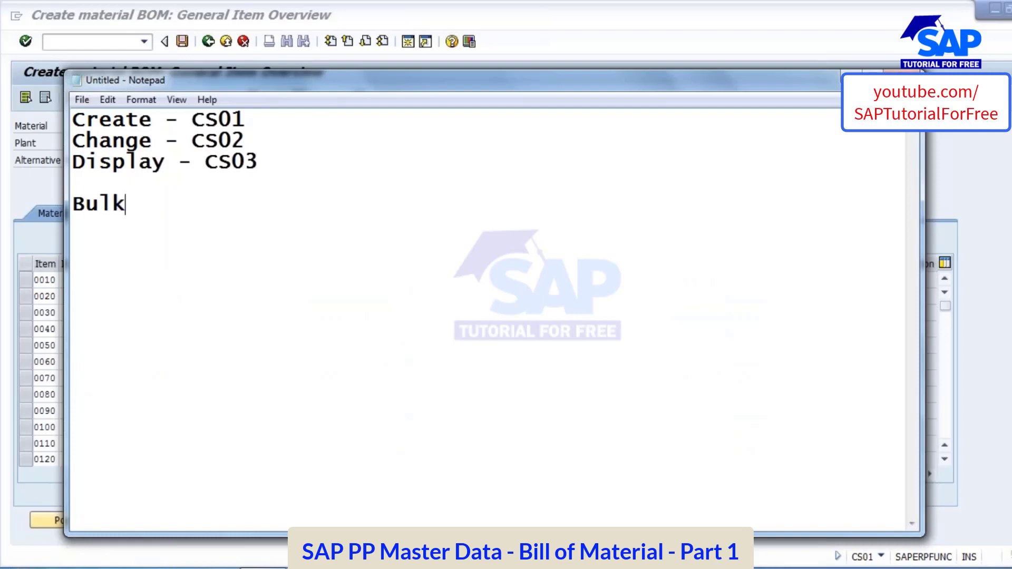
pyautogui.write(' Solution')
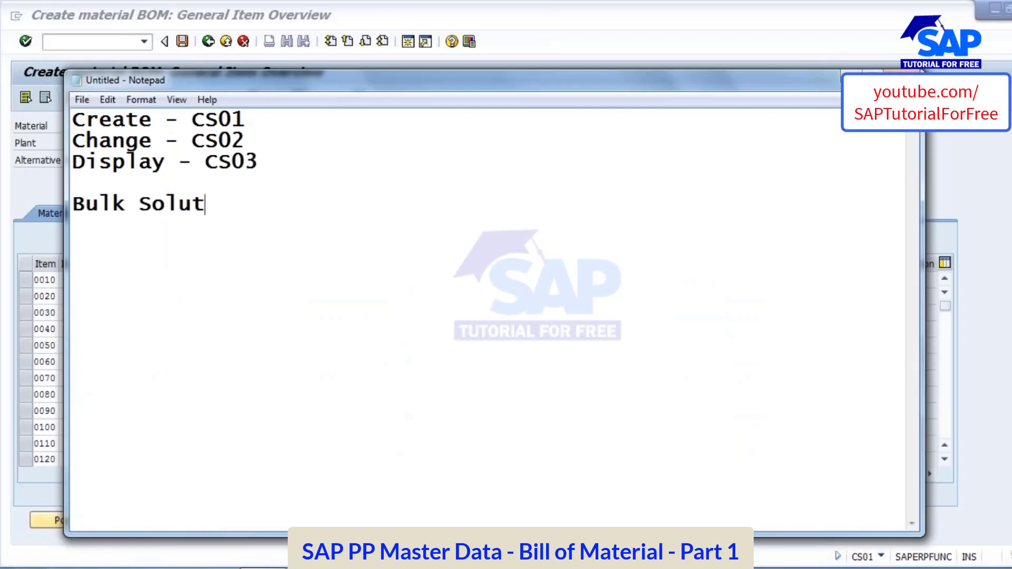
# Add "empty bottle" and "bottle caps" on separate lines to the component notes.
pyautogui.press('Return')
pyautogui.write('empty')
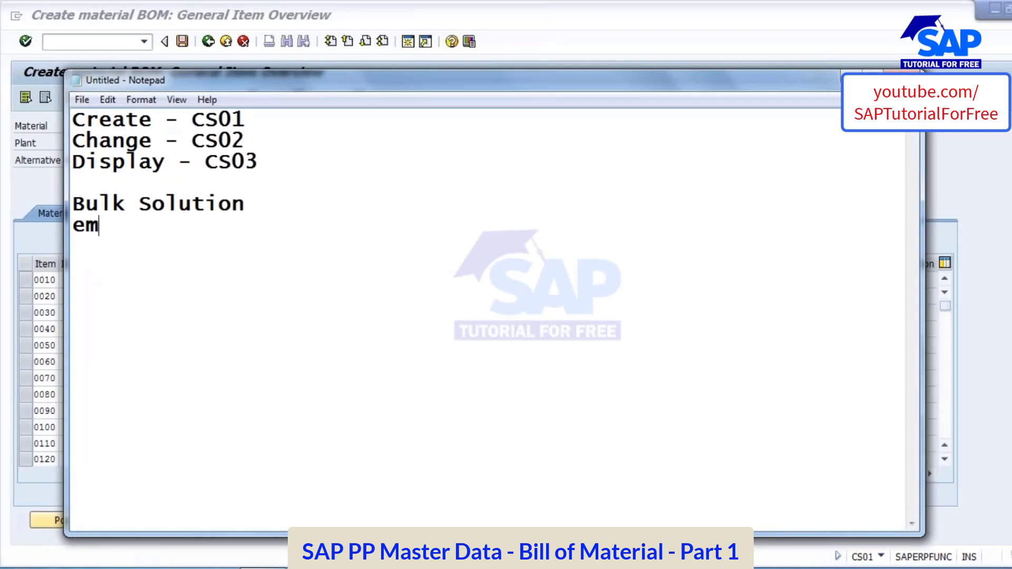
pyautogui.write('ottle')
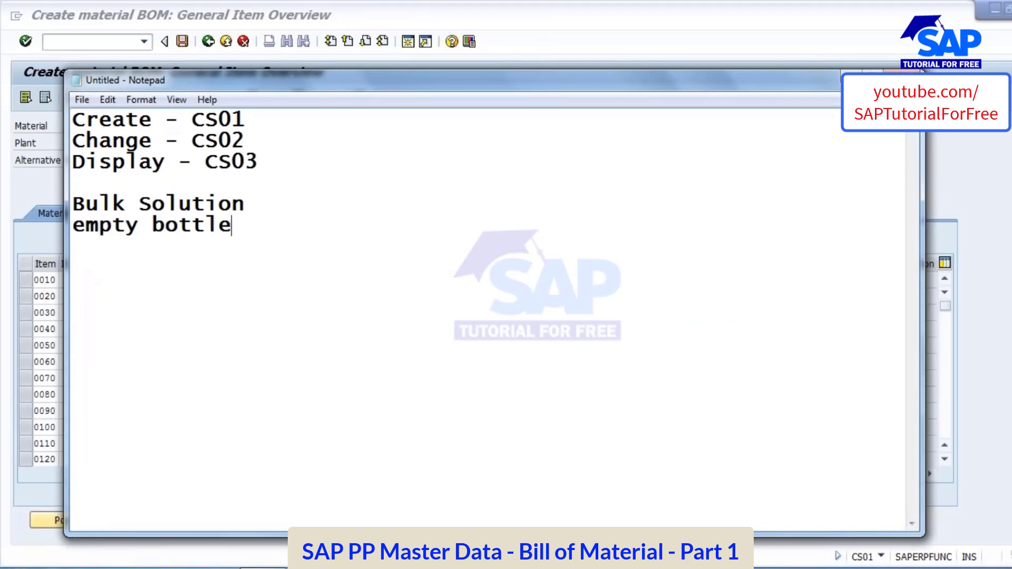
pyautogui.press('Return')
pyautogui.write('bottle ')
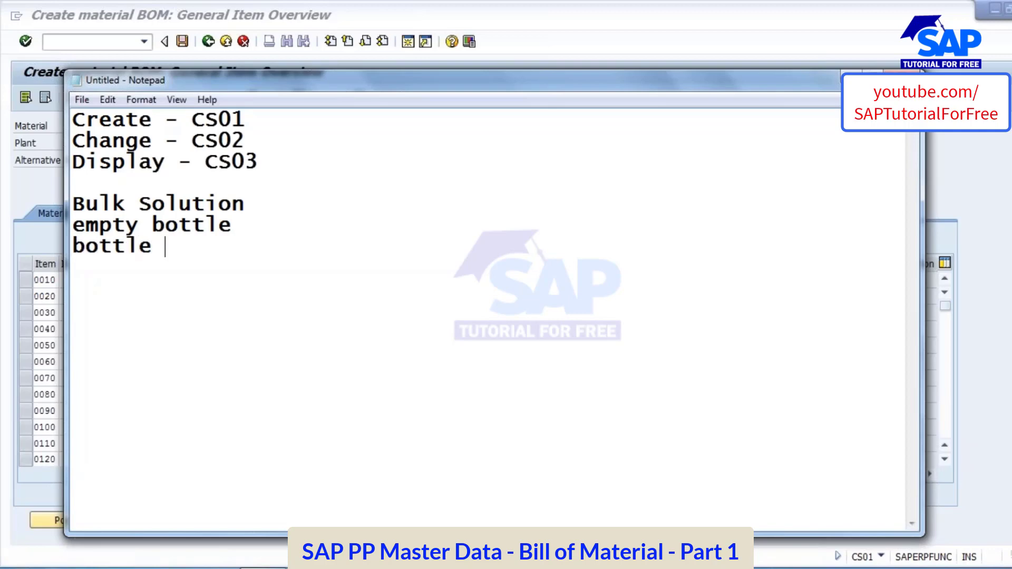
pyautogui.write('caps')
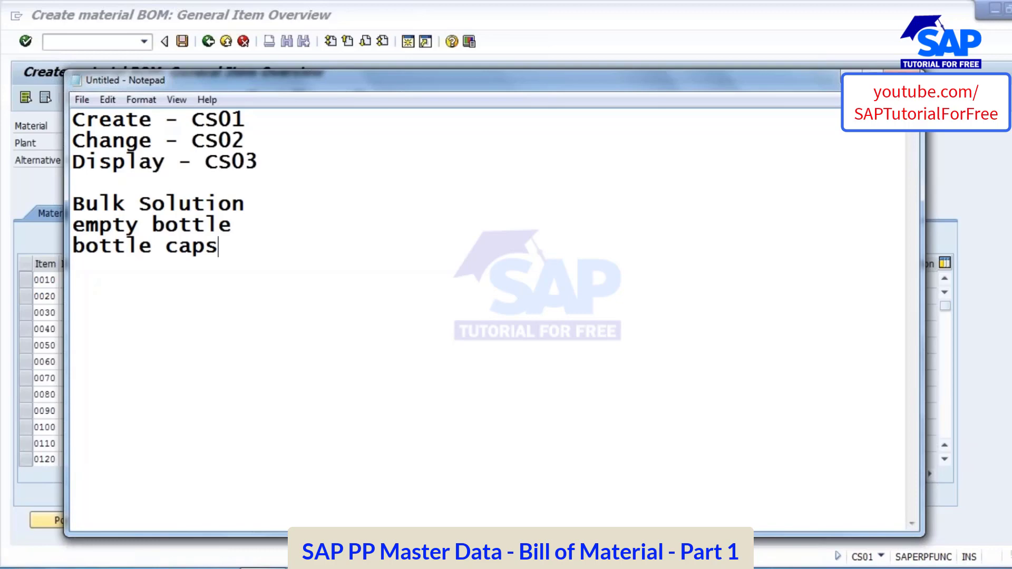
# Switch to the Chrome browser and open google.co.in in a new tab.
pyautogui.click(259, 568)
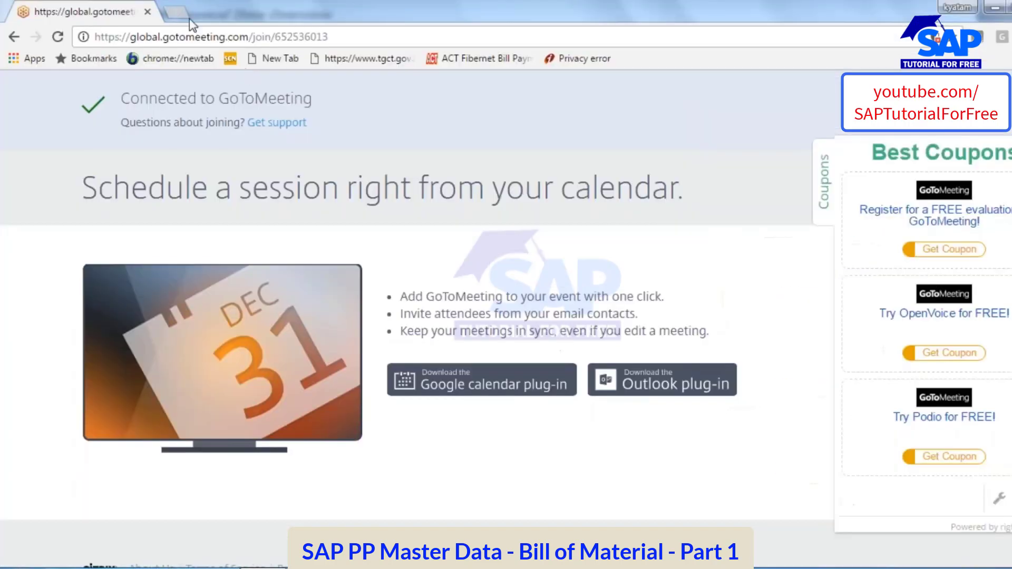
pyautogui.hotkey('ctrl', 't')
pyautogui.write('google.co.in')
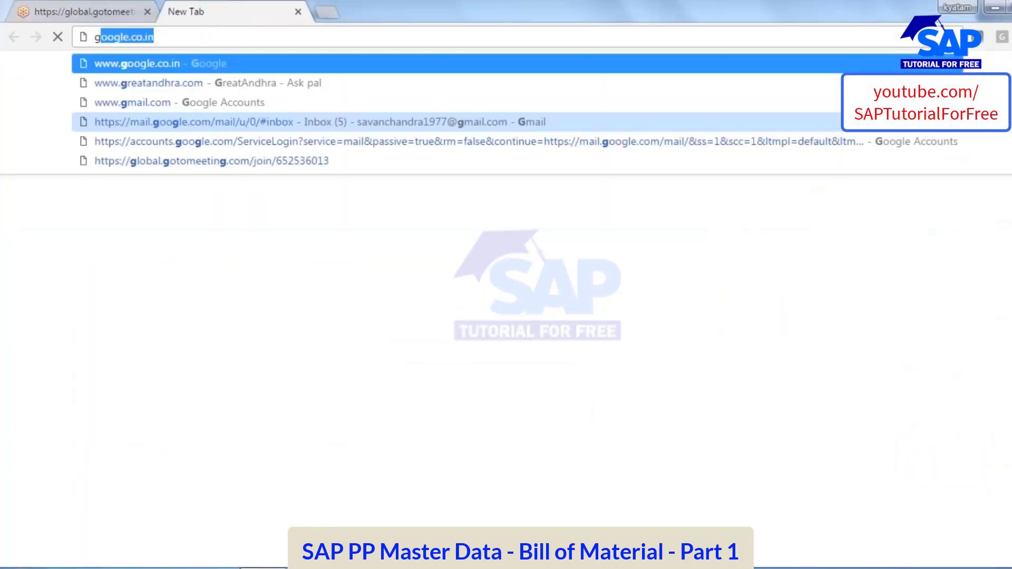
pyautogui.press('Return')
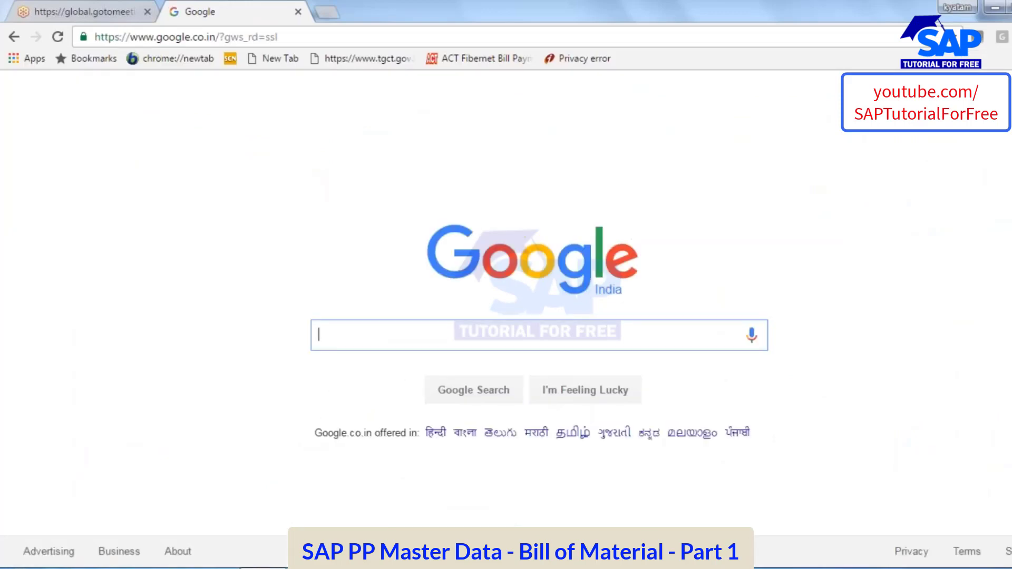
# Search Google for "pepsi bottle" and close the advertising tab that opens.
pyautogui.write('pepsi')
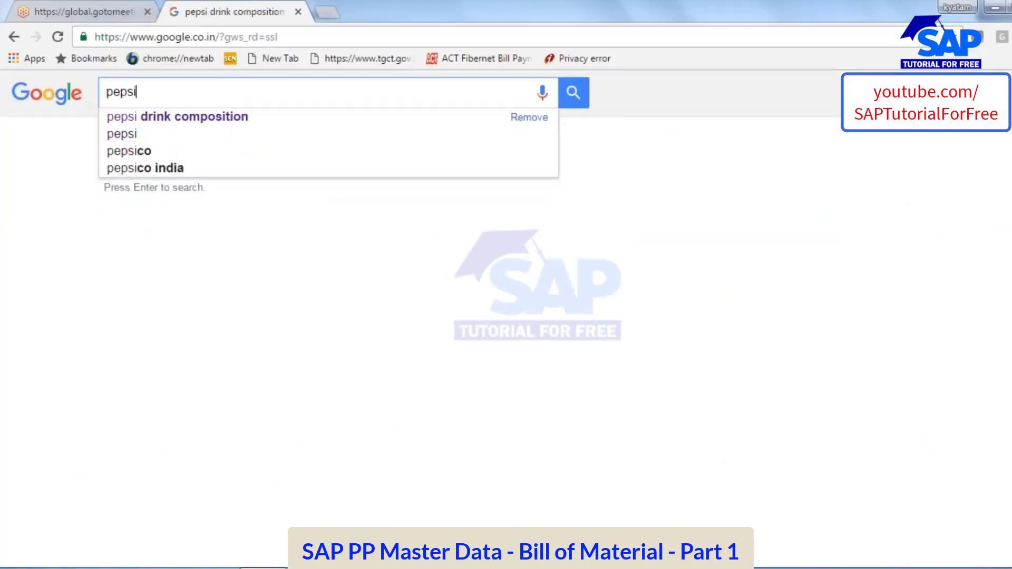
pyautogui.write(' bottle')
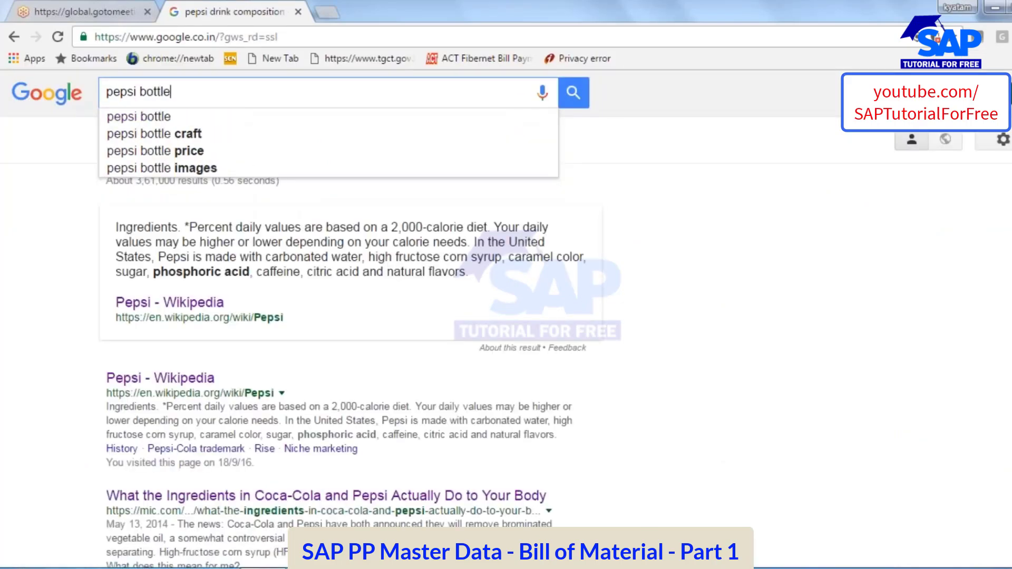
pyautogui.click(153, 116)
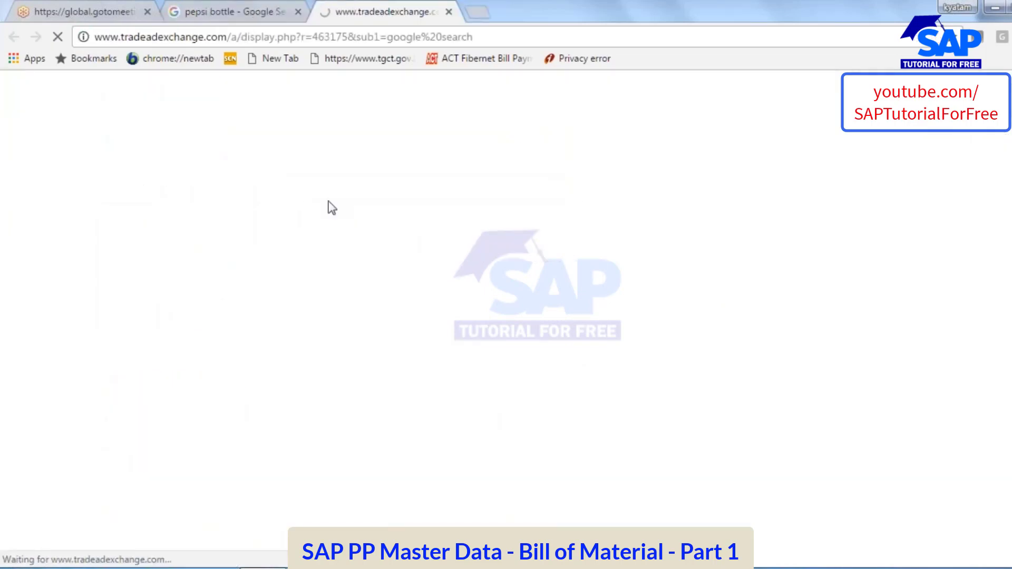
pyautogui.click(449, 12)
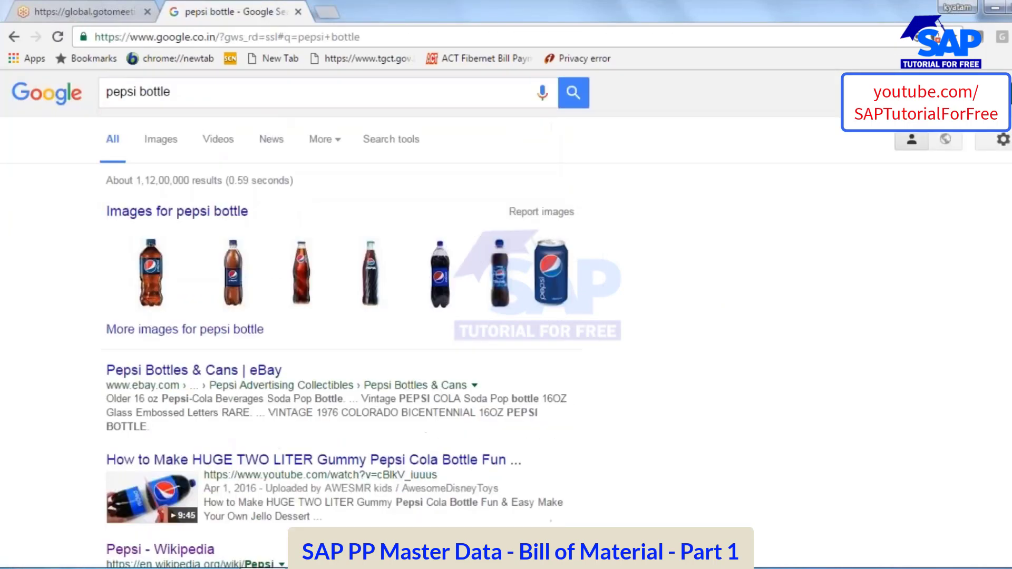
# View the image results for the Pepsi bottle search and return to the SAP BOM item overview.
pyautogui.click(160, 139)
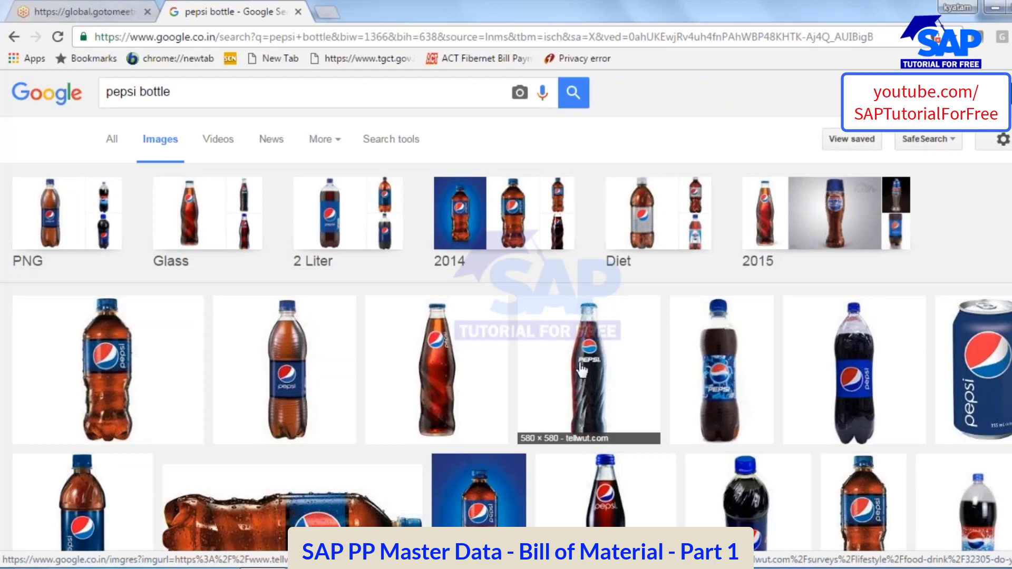
pyautogui.hotkey('alt', 'Tab')
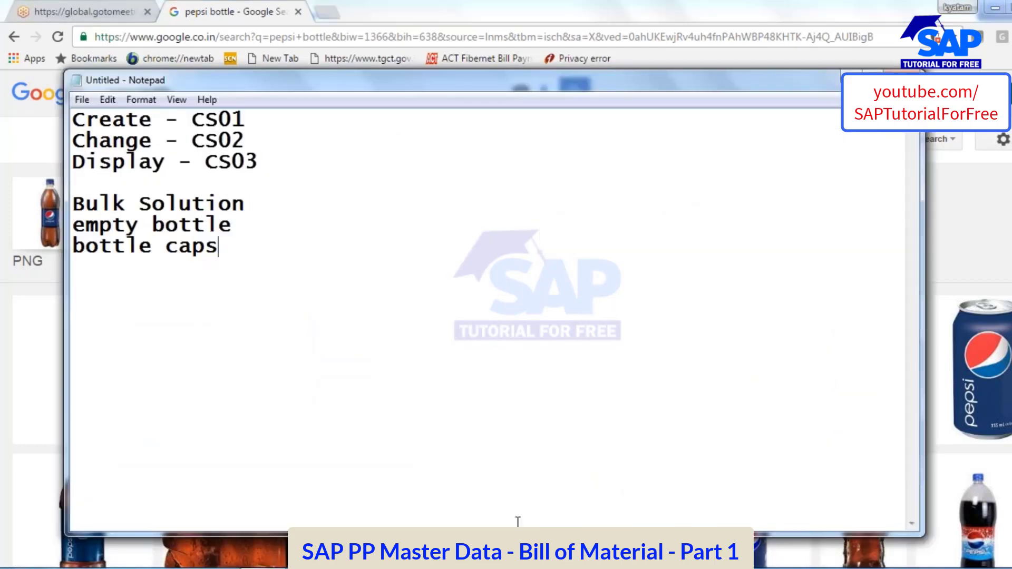
pyautogui.click(656, 486)
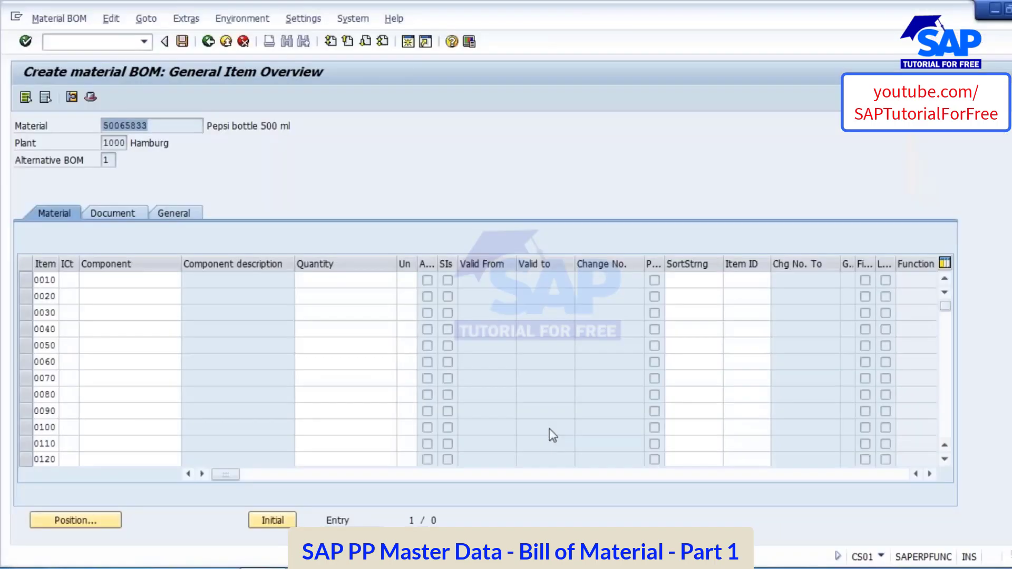
# Set the item category of BOM item 0010 to L.
pyautogui.click(67, 280)
pyautogui.write('L')
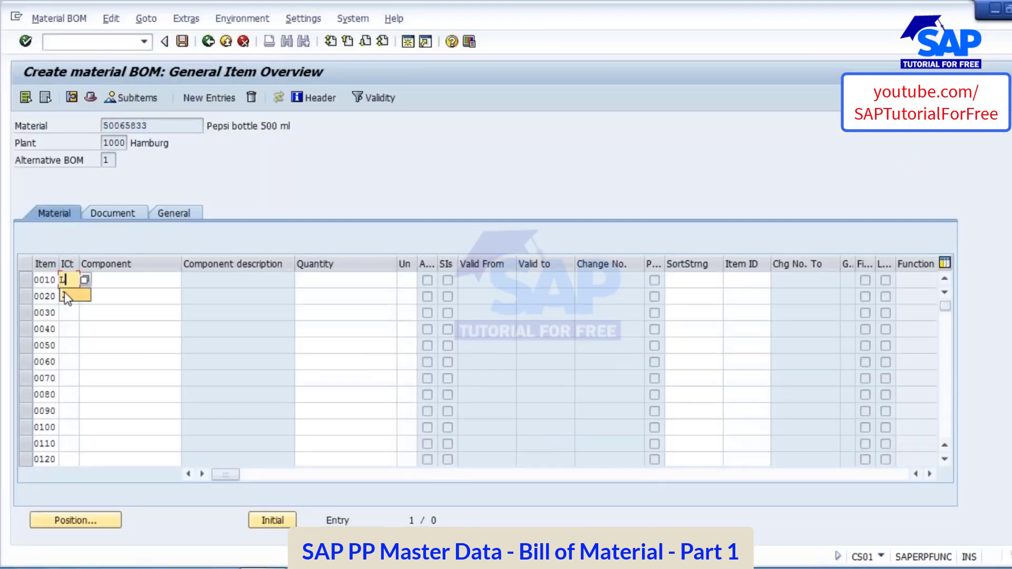
pyautogui.click(73, 297)
pyautogui.moveTo(73, 280); pyautogui.dragTo(62, 281)
pyautogui.write('L')
# Copy the Pepsi Bulk Solution's material number 50065740 from the Materials List and enter it as the component of item 0010.
pyautogui.click(136, 280)
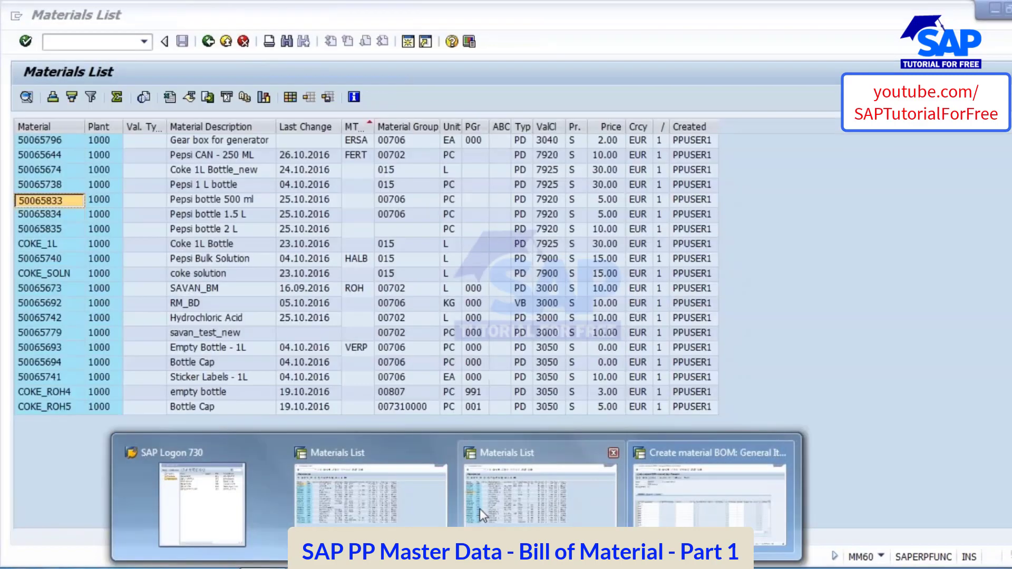
pyautogui.click(479, 508)
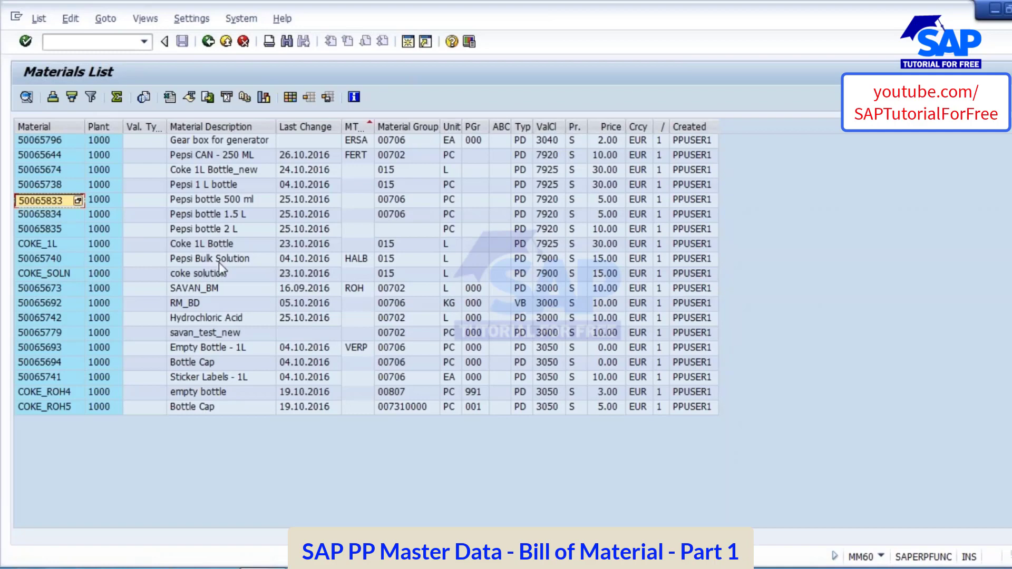
pyautogui.click(40, 259)
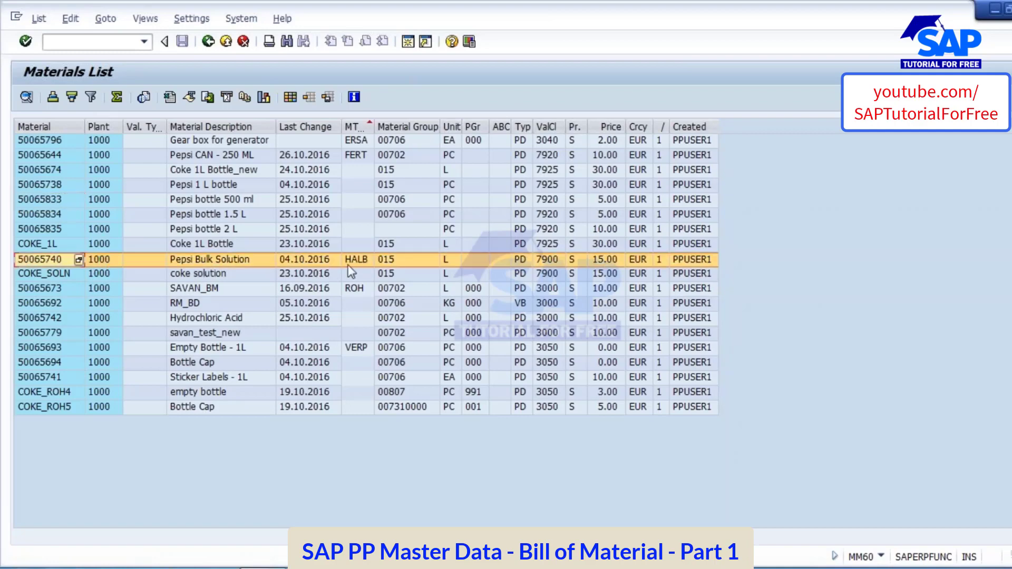
pyautogui.click(46, 259)
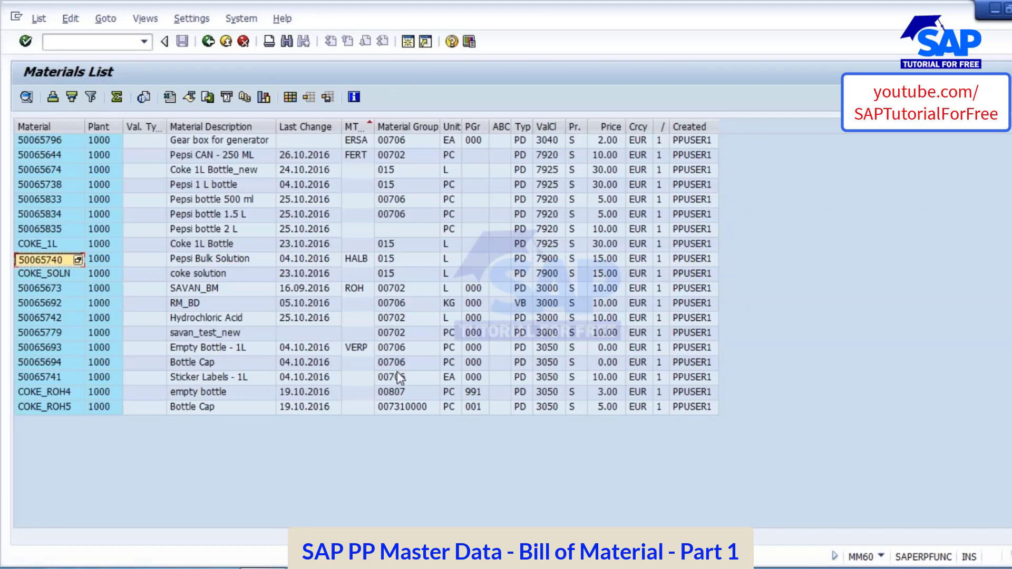
pyautogui.hotkey('alt', 'Tab')
pyautogui.write('50065740')
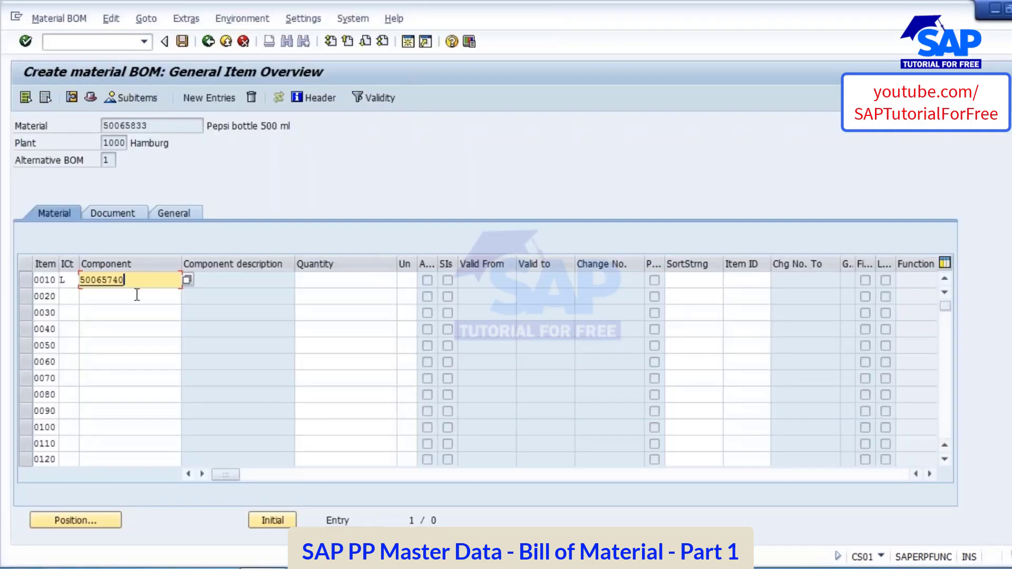
# Set the quantity of item 0010 to 1 and confirm the entry.
pyautogui.click(357, 285)
pyautogui.write('1')
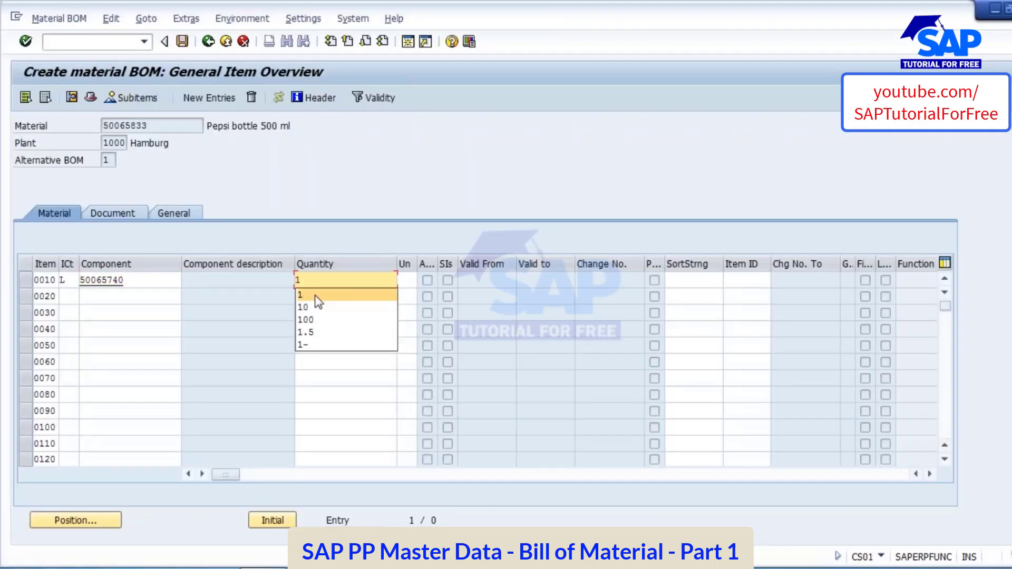
pyautogui.click(316, 296)
pyautogui.press('Return')
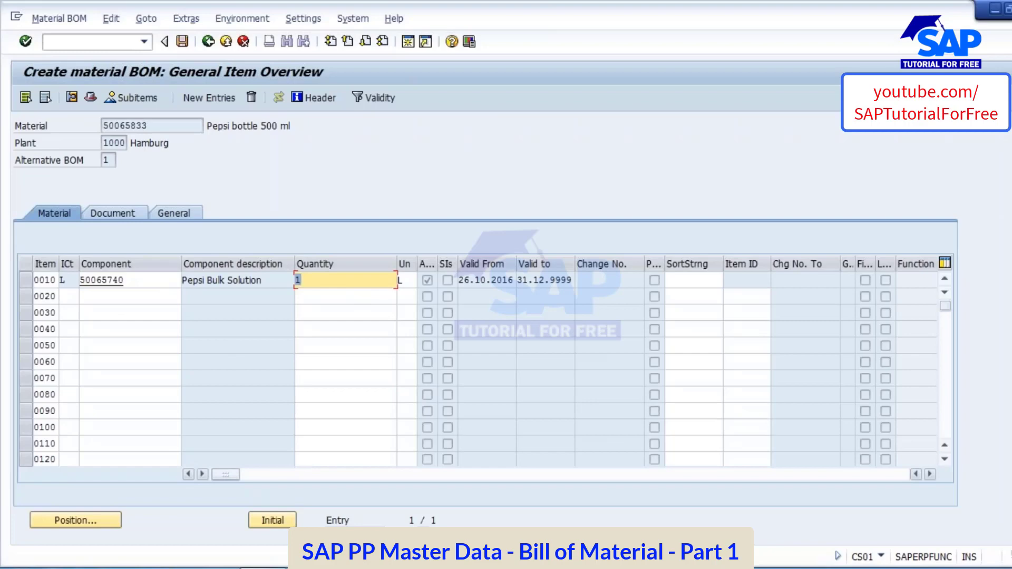
# Copy the empty bottle's material number COKE_ROH4 from the Materials List and enter it as the component of item 0020.
pyautogui.click(586, 452)
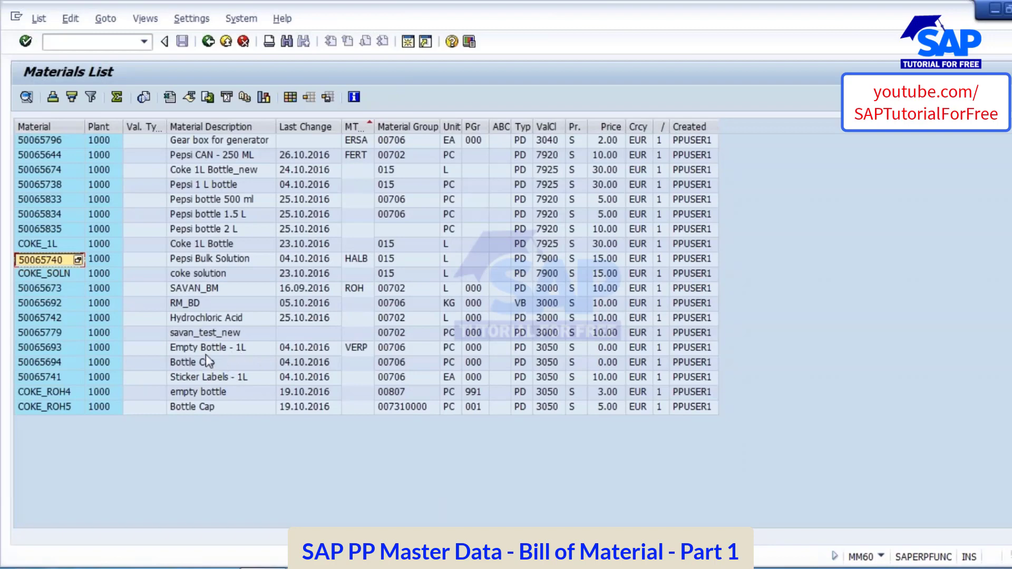
pyautogui.click(197, 395)
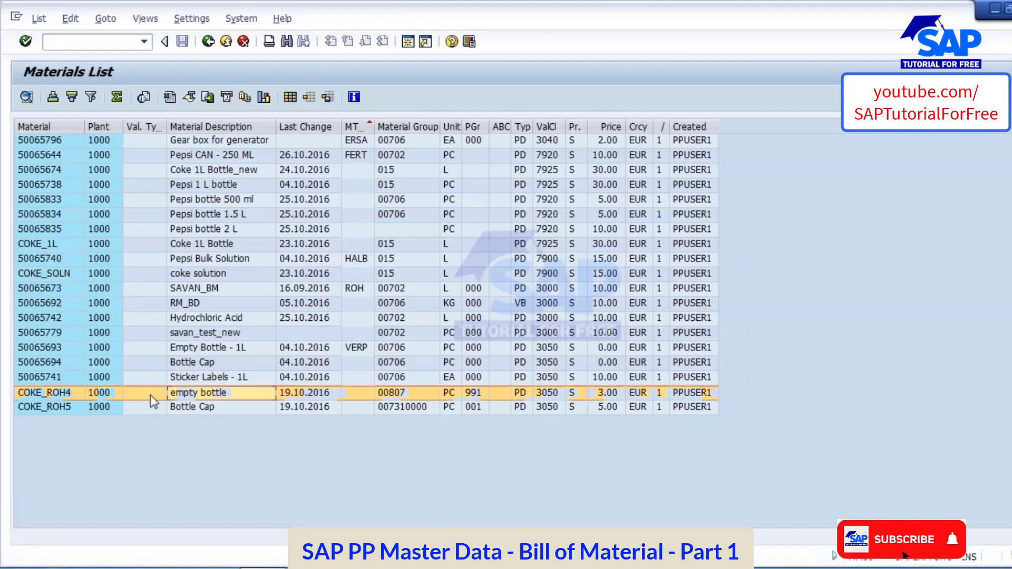
pyautogui.click(43, 395)
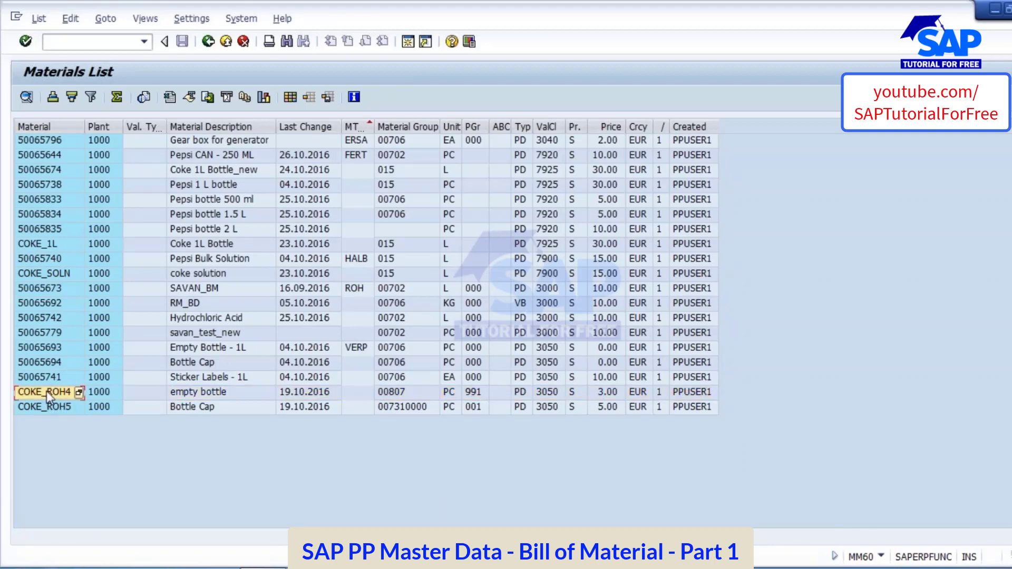
pyautogui.hotkey('alt', 'Tab')
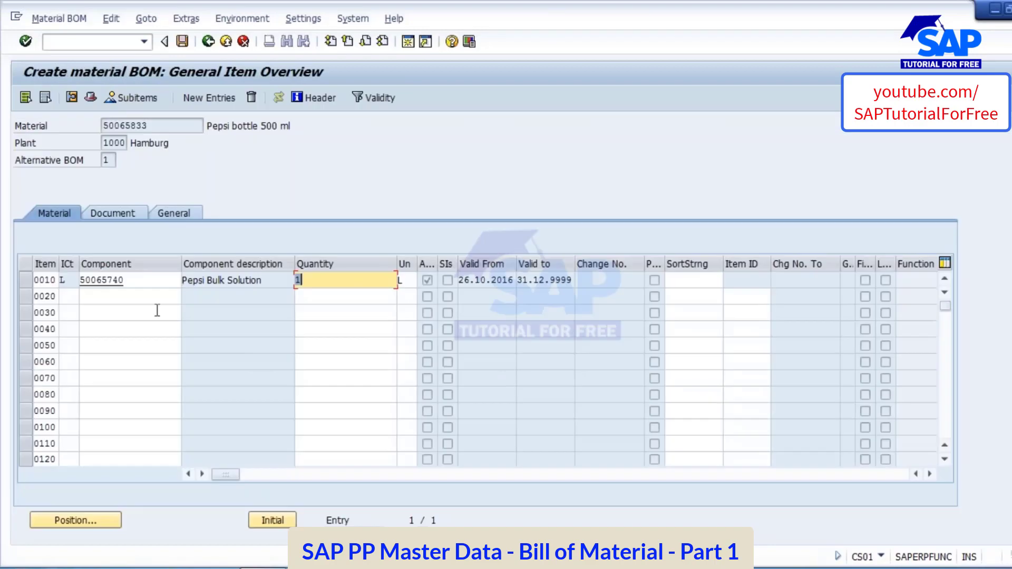
pyautogui.click(112, 296)
pyautogui.write('COKE_ROH4')
# Set item 0020 to item category L with quantity 1 and confirm the entry.
pyautogui.click(67, 296)
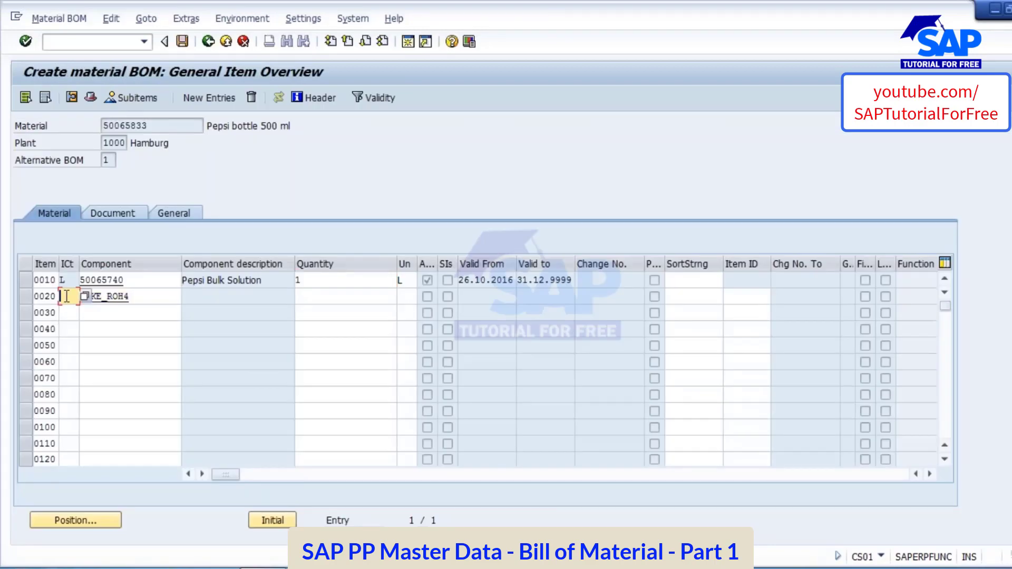
pyautogui.write('L')
pyautogui.press('Tab')
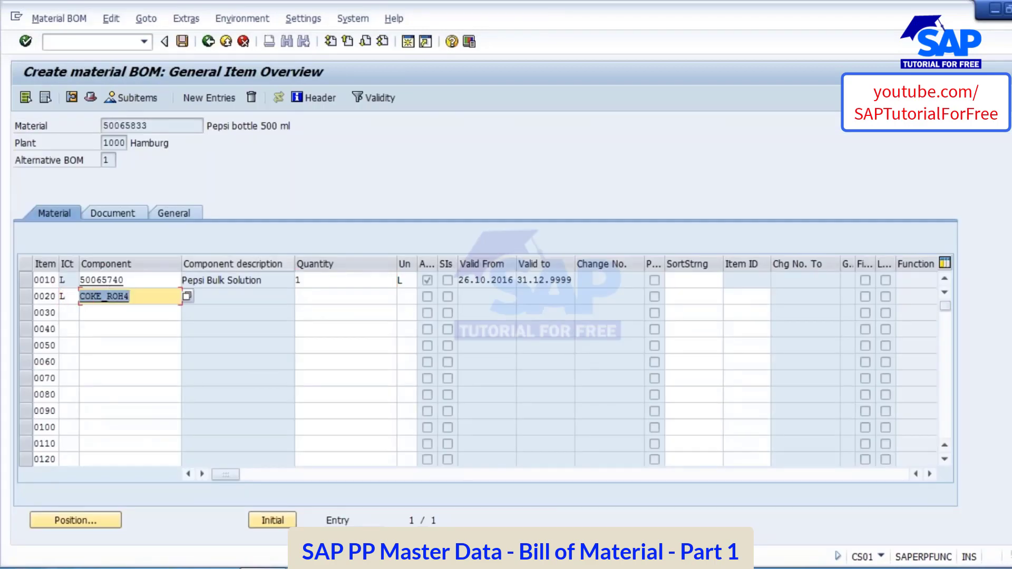
pyautogui.click(329, 301)
pyautogui.write('1')
pyautogui.press('Return')
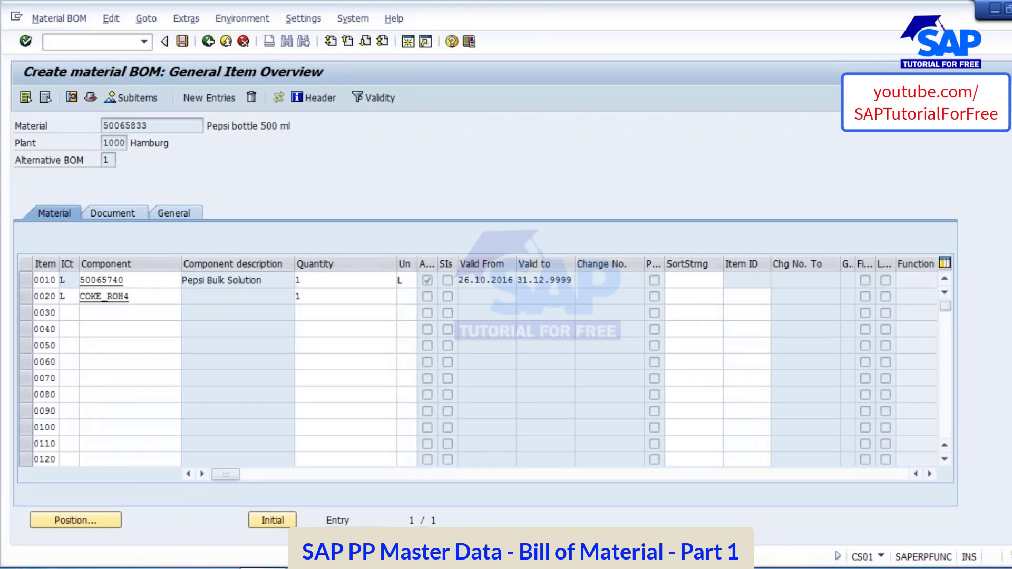
# Go to item 0030 and copy the Bottle Cap's material number COKE_ROH5 from the Materials List.
pyautogui.click(76, 313)
pyautogui.hotkey('alt', 'Tab')
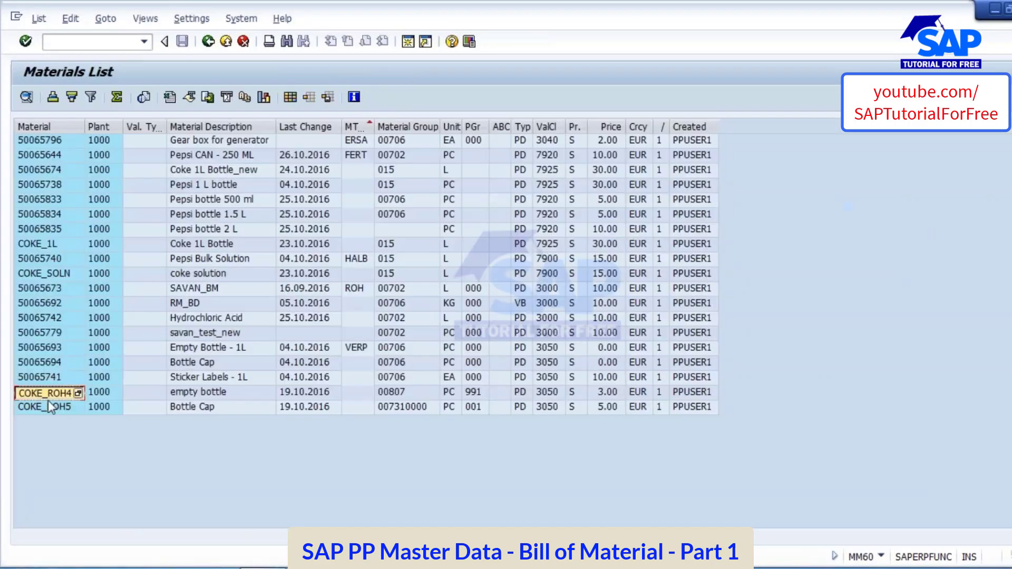
pyautogui.click(47, 407)
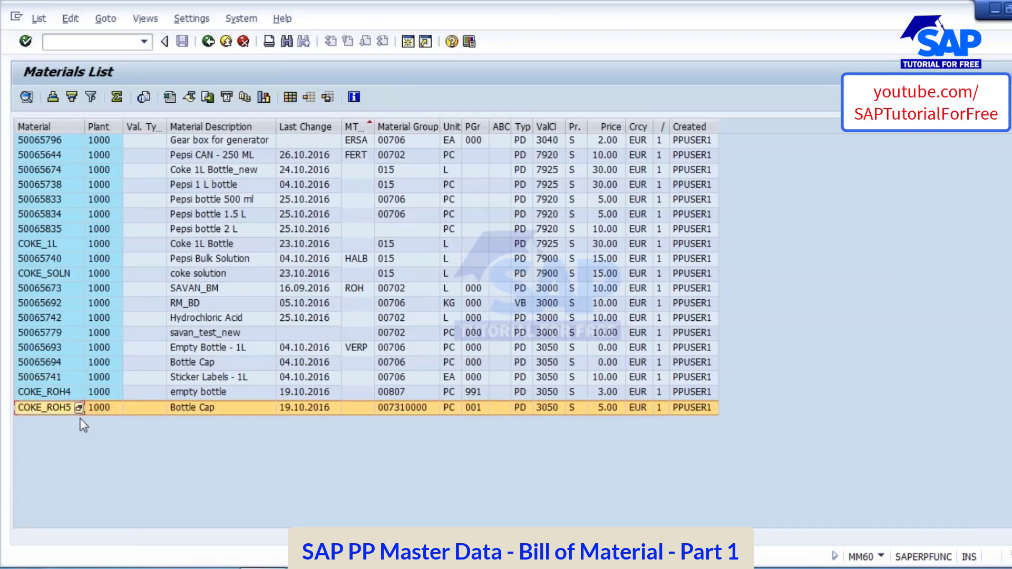
pyautogui.click(53, 407)
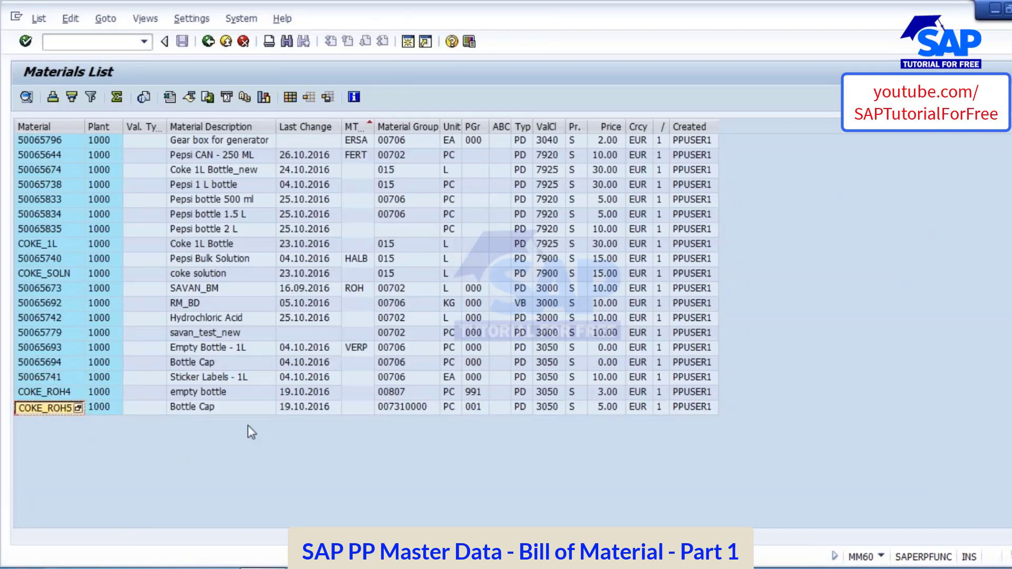
# Fill BOM item 0030 with item category L, component COKE_ROH5 and quantity 1, and confirm the entry.
pyautogui.hotkey('alt', 'Tab')
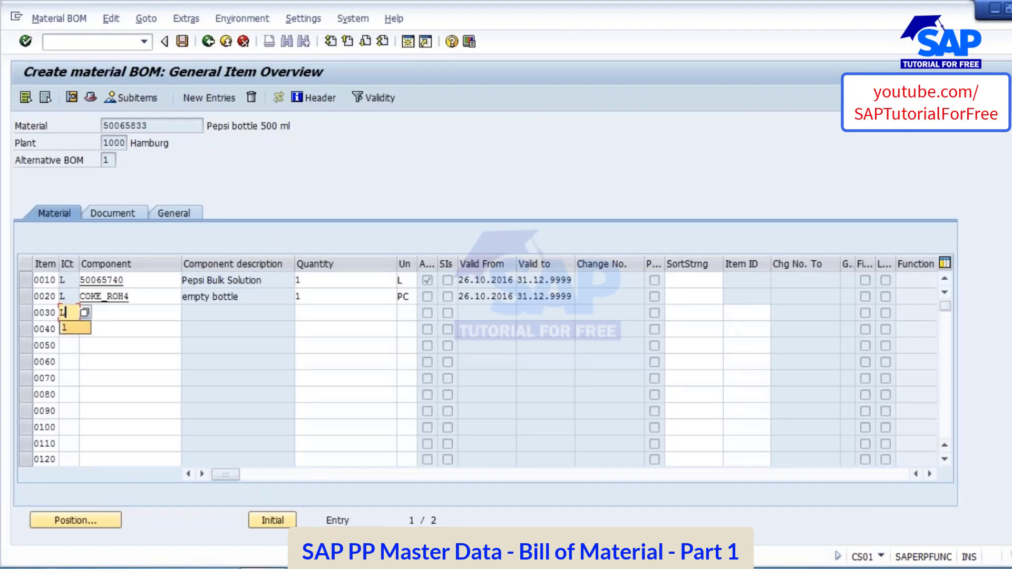
pyautogui.write('1')
pyautogui.write('COKE_ROH5')
pyautogui.click(310, 315)
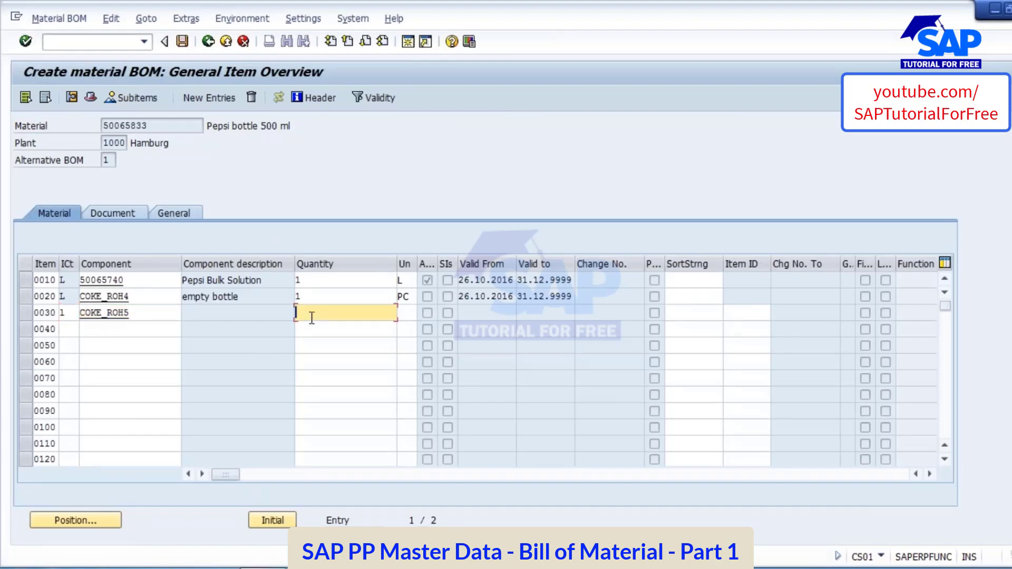
pyautogui.write('1')
pyautogui.press('Return')
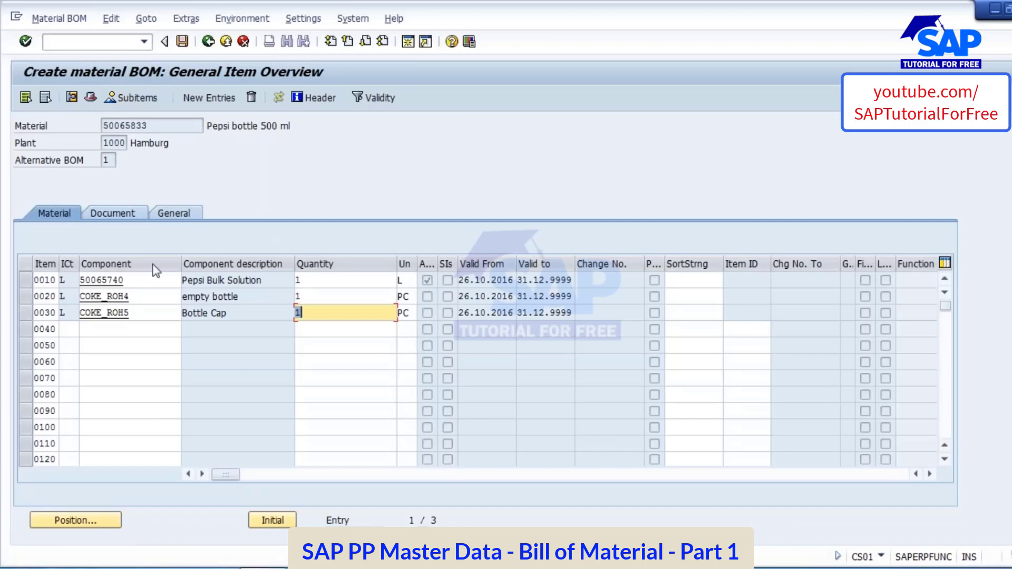
# Review the components, quantities and units of measure of items 0010 to 0030.
pyautogui.moveTo(130, 281); pyautogui.dragTo(56, 279)
pyautogui.moveTo(127, 298); pyautogui.dragTo(7, 301)
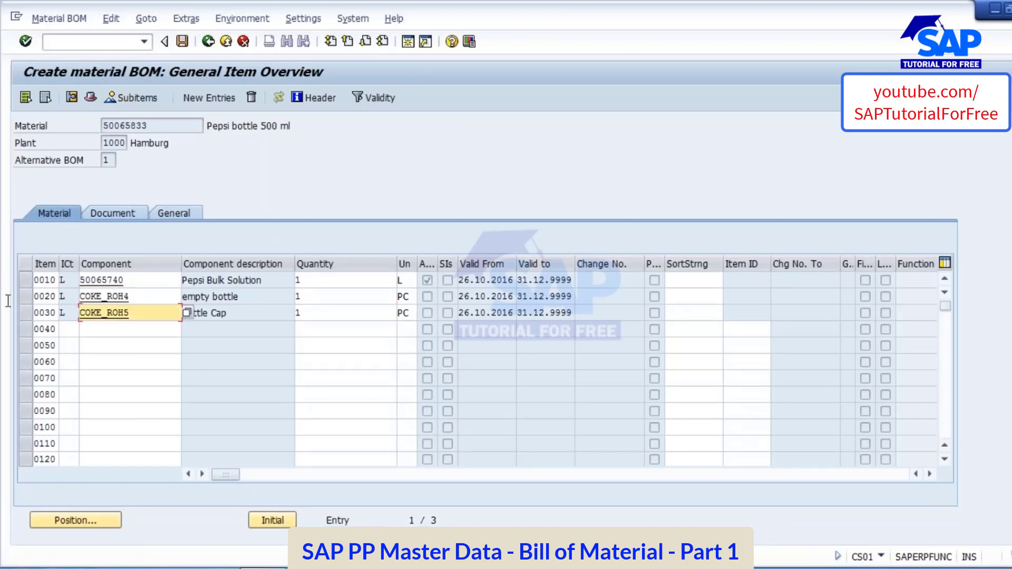
pyautogui.click(308, 280)
pyautogui.moveTo(319, 298); pyautogui.dragTo(299, 296)
pyautogui.click(310, 316)
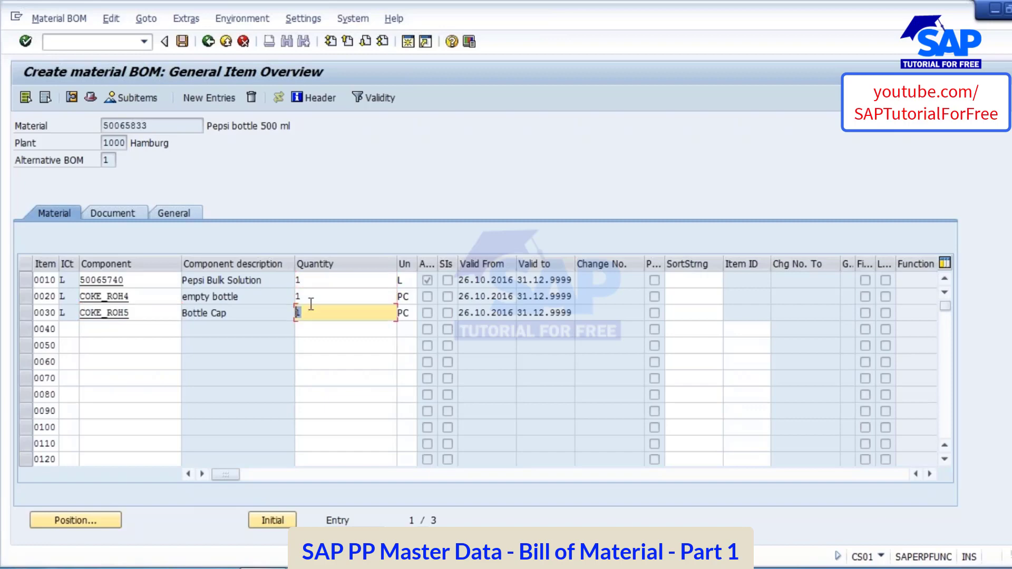
pyautogui.click(409, 281)
pyautogui.click(410, 300)
pyautogui.click(403, 314)
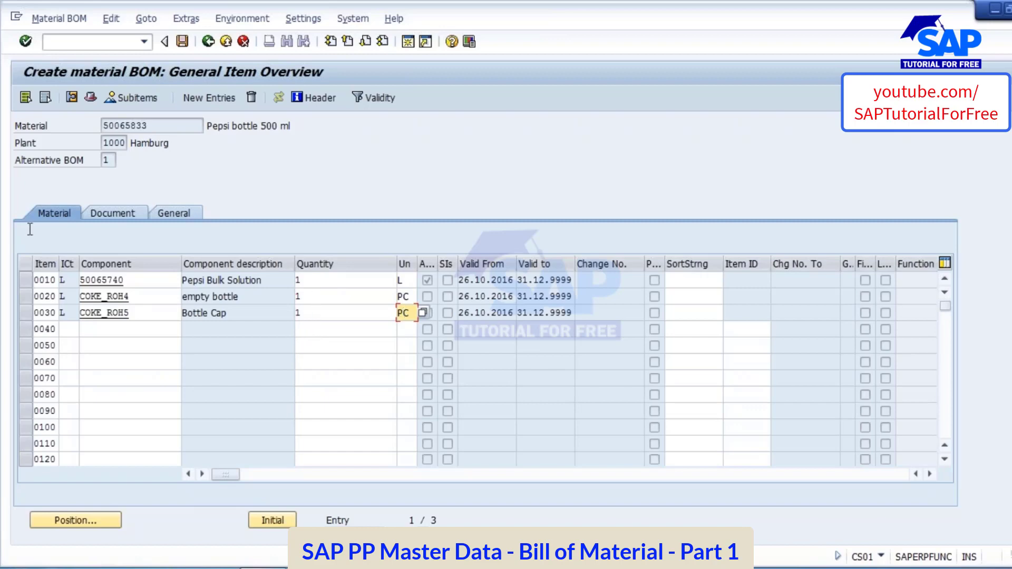
# Save the new material BOM and open it in change mode at its general item overview.
pyautogui.click(182, 41)
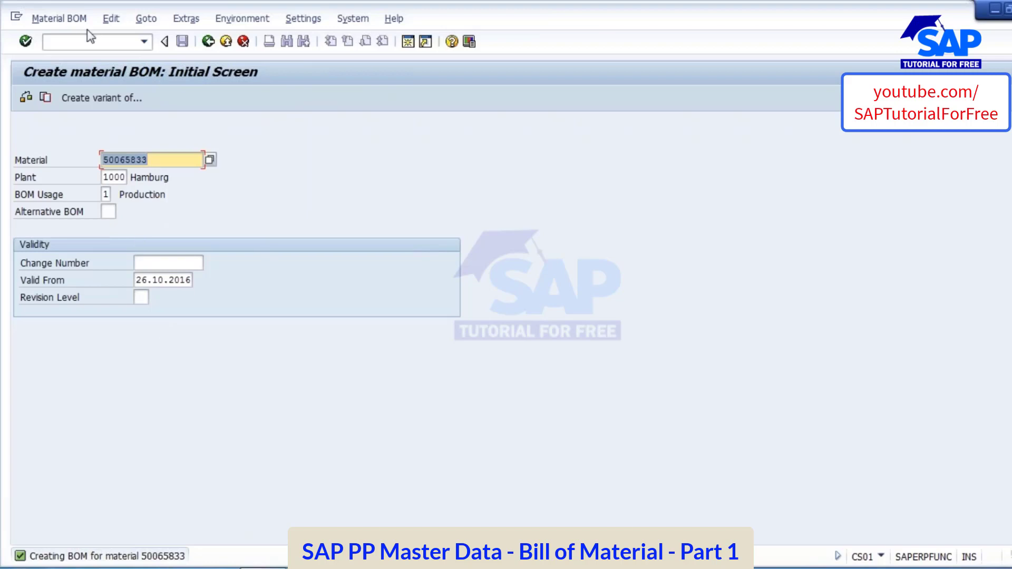
pyautogui.hotkey('alt', 'Tab')
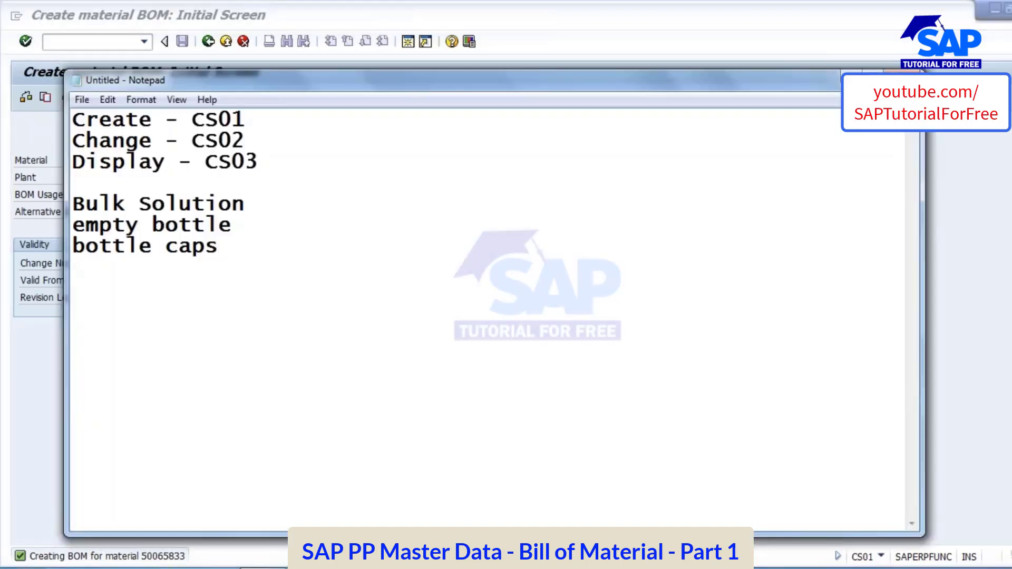
pyautogui.click(456, 568)
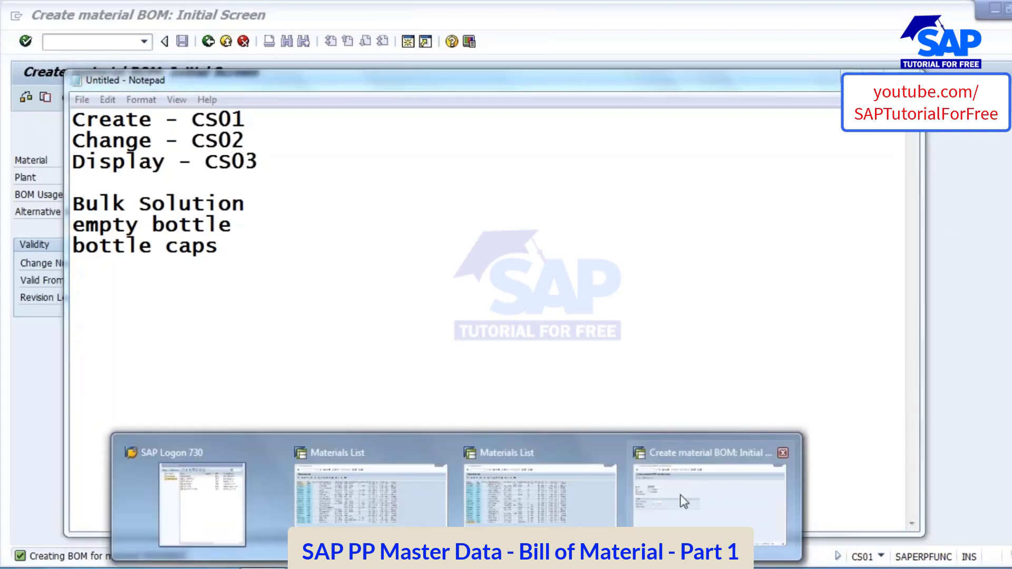
pyautogui.click(684, 502)
pyautogui.click(59, 19)
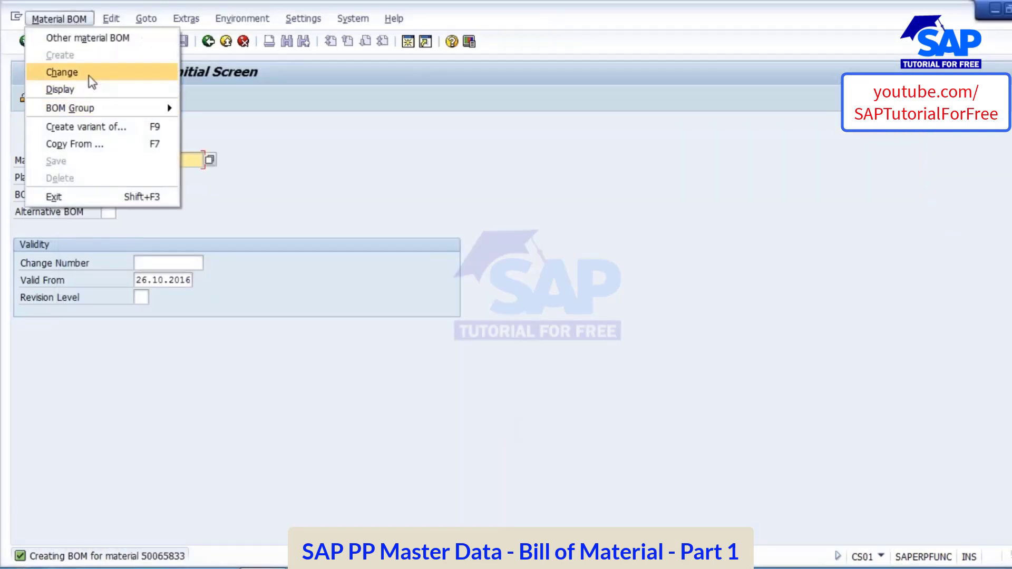
pyautogui.click(93, 82)
pyautogui.press('Return')
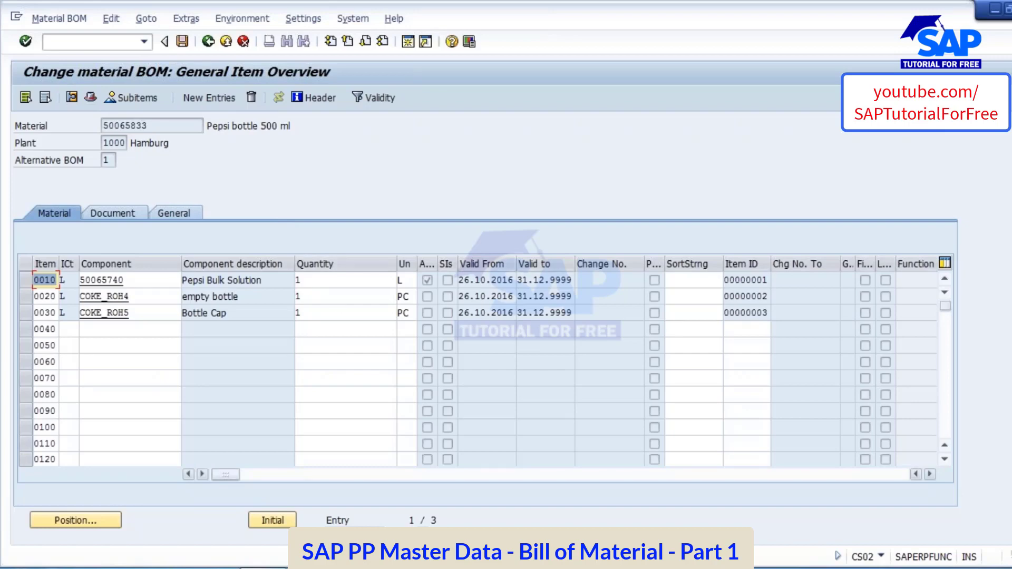
# Switch to the PowerPoint file BOM.pptx and present slide 11, "BOM Structure", full screen.
pyautogui.hotkey('alt', 'Tab')
pyautogui.scroll(-2, 61, 445)
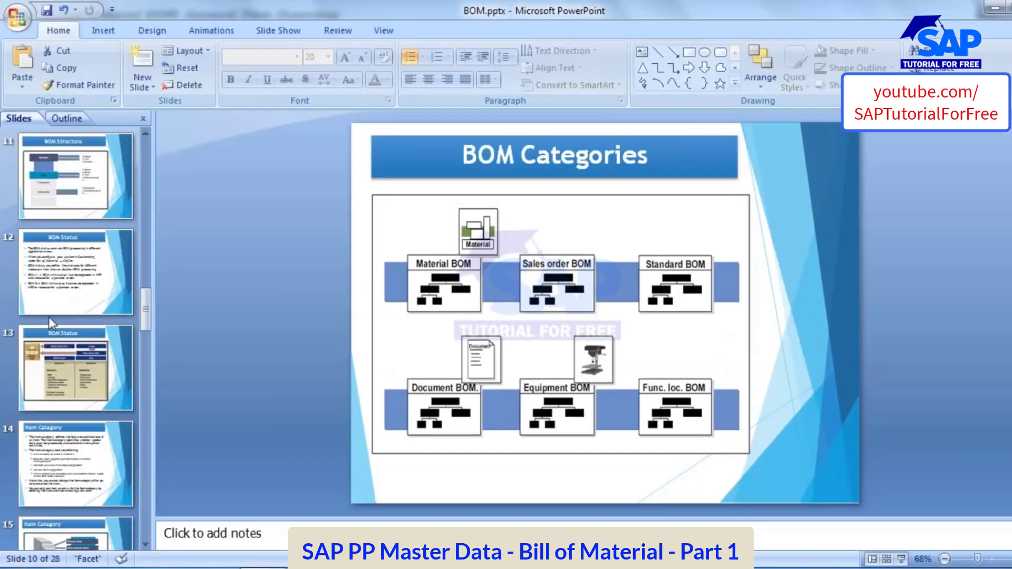
pyautogui.click(58, 175)
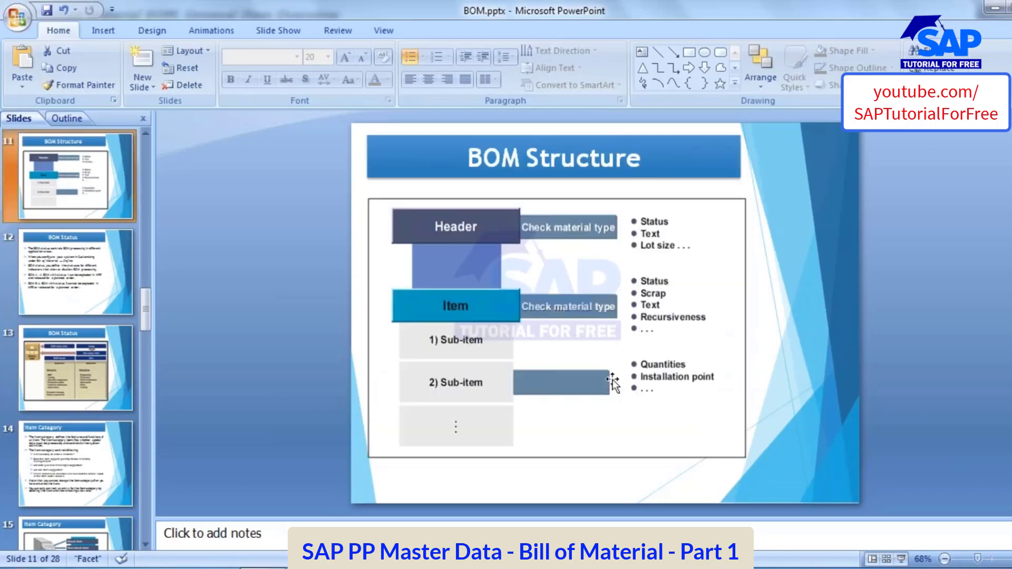
pyautogui.click(901, 558)
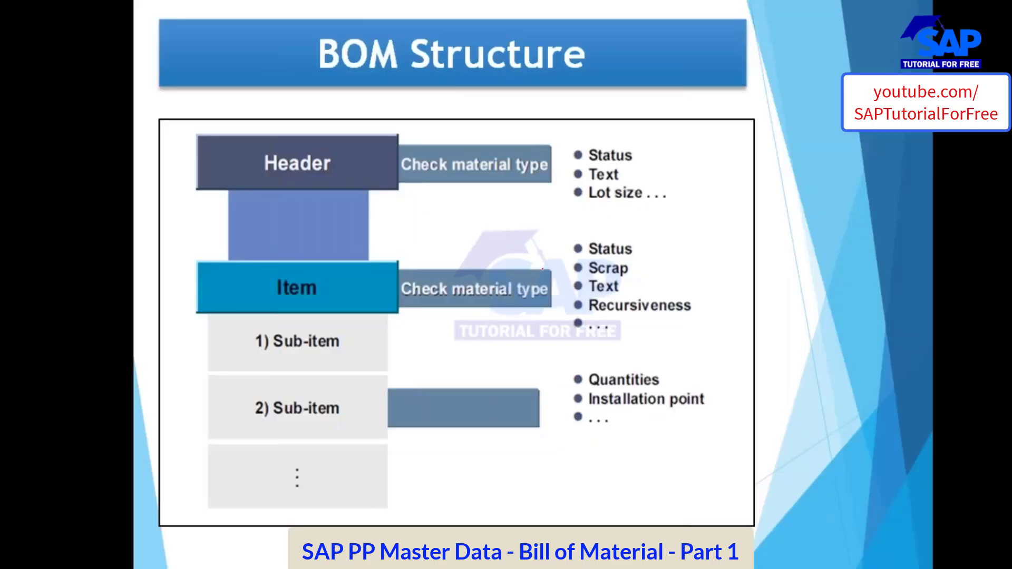
# Tick the Header and Item blocks in ink, circle the item section of the slide, and erase all annotations.
pyautogui.moveTo(226, 178); pyautogui.dragTo(298, 112)
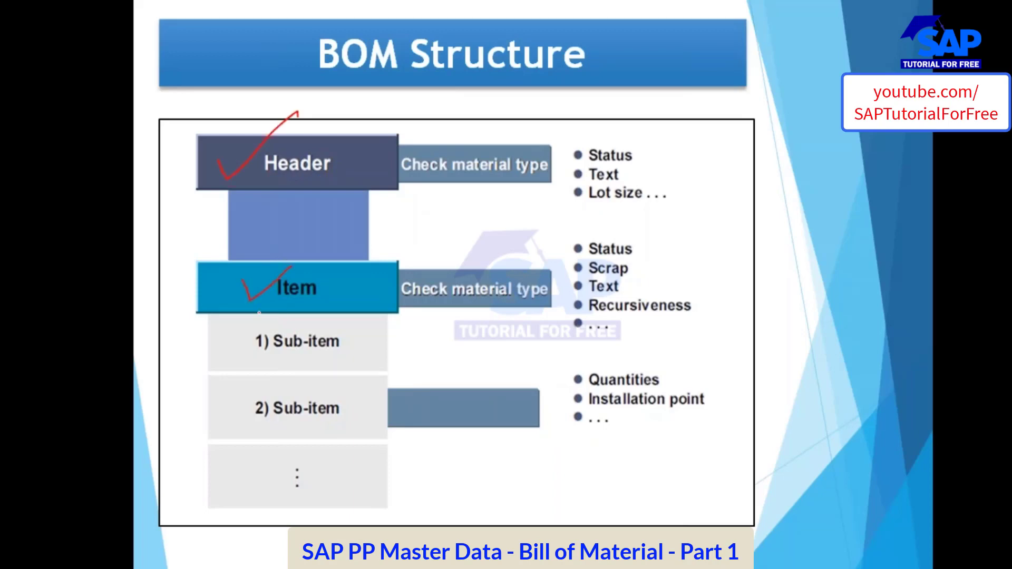
pyautogui.moveTo(259, 313)
pyautogui.mouseDown()
pyautogui.moveTo(226, 424)
pyautogui.moveTo(676, 406)
pyautogui.moveTo(514, 242)
pyautogui.moveTo(211, 395)
pyautogui.moveTo(407, 473)
pyautogui.mouseUp()
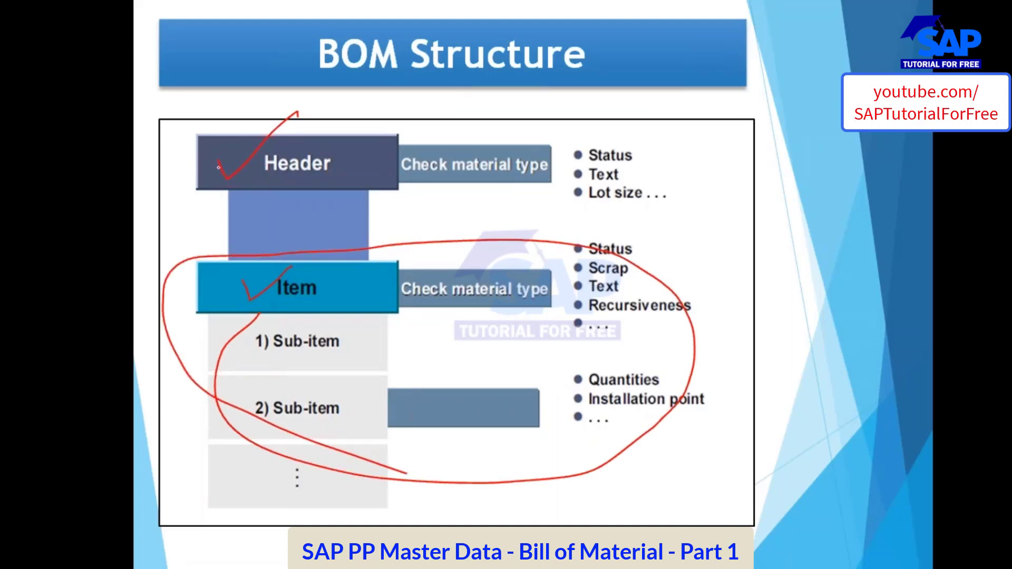
pyautogui.moveTo(247, 279); pyautogui.dragTo(320, 254)
pyautogui.press('e')
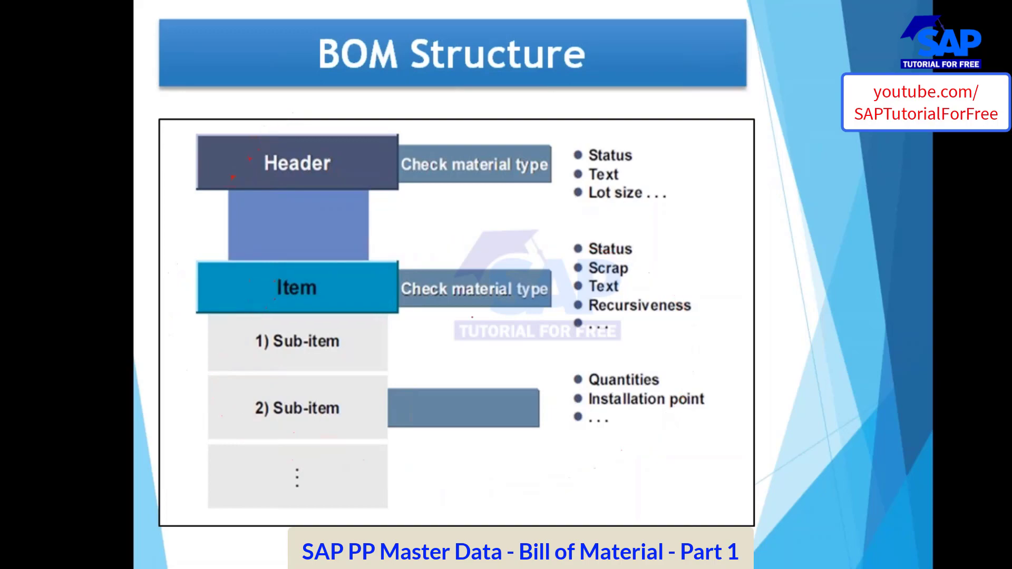
# End the slide show, switch back to SAP and open the header overview of the Pepsi bottle 500 ml BOM.
pyautogui.press('Escape')
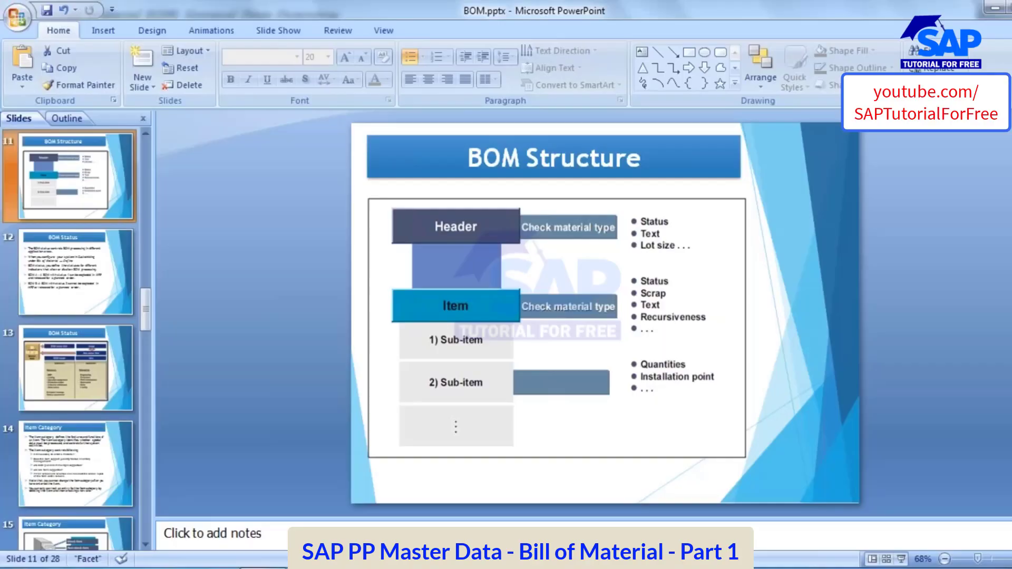
pyautogui.moveTo(457, 568)
pyautogui.click(651, 495)
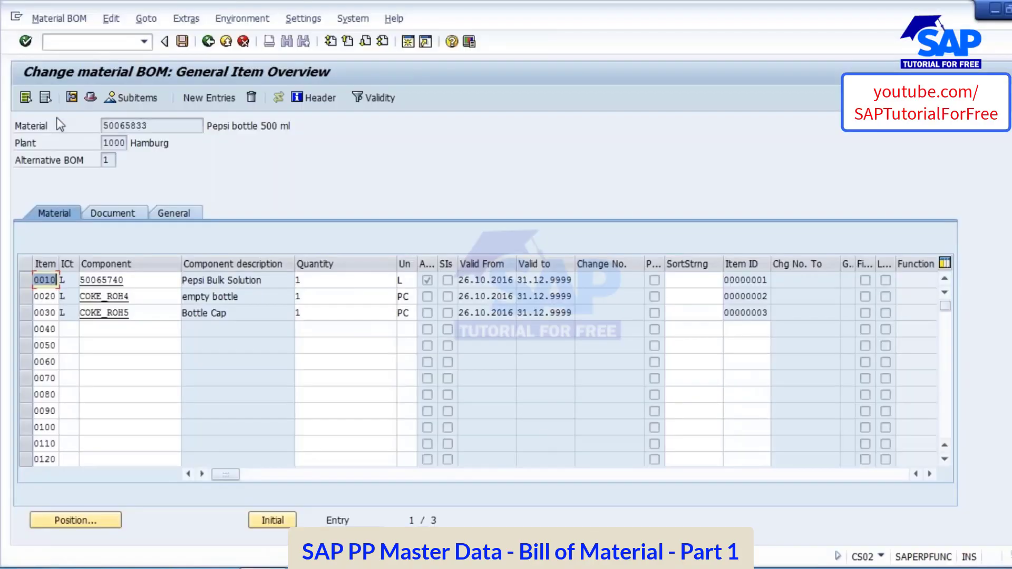
pyautogui.click(90, 98)
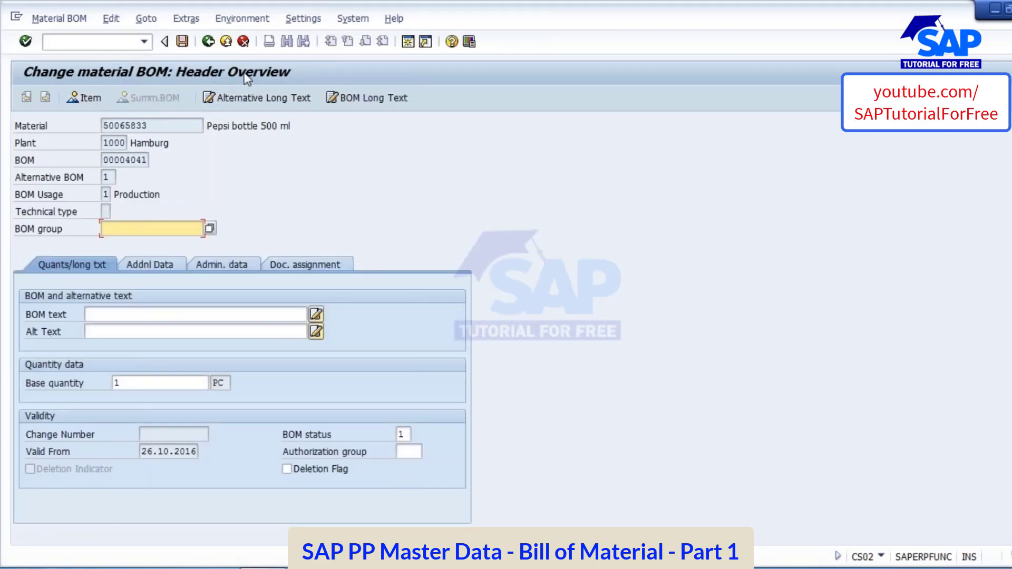
# Examine the header's material, plant, BOM number, alternative BOM, BOM usage and base quantity.
pyautogui.moveTo(159, 125); pyautogui.dragTo(104, 126)
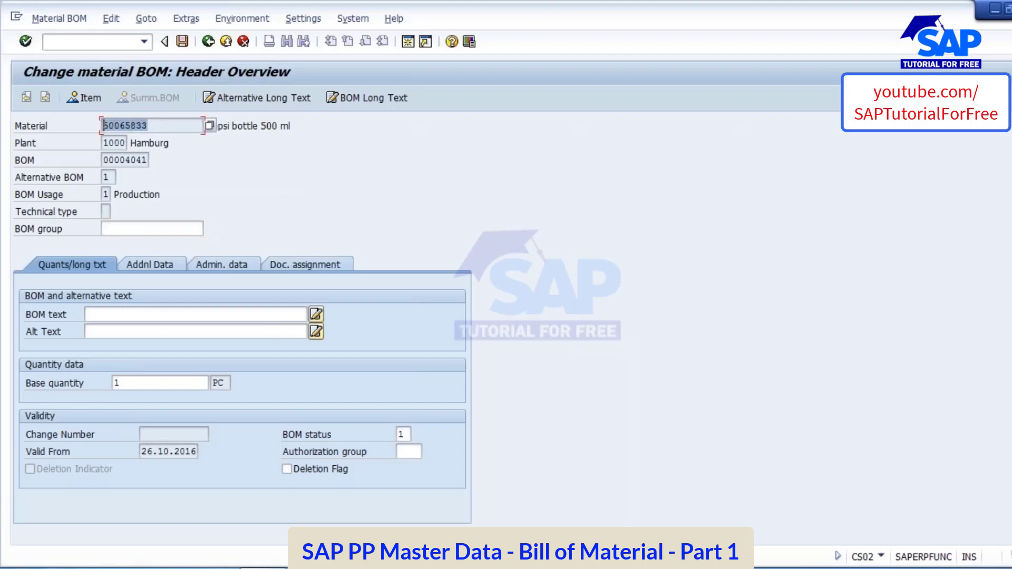
pyautogui.click(115, 143)
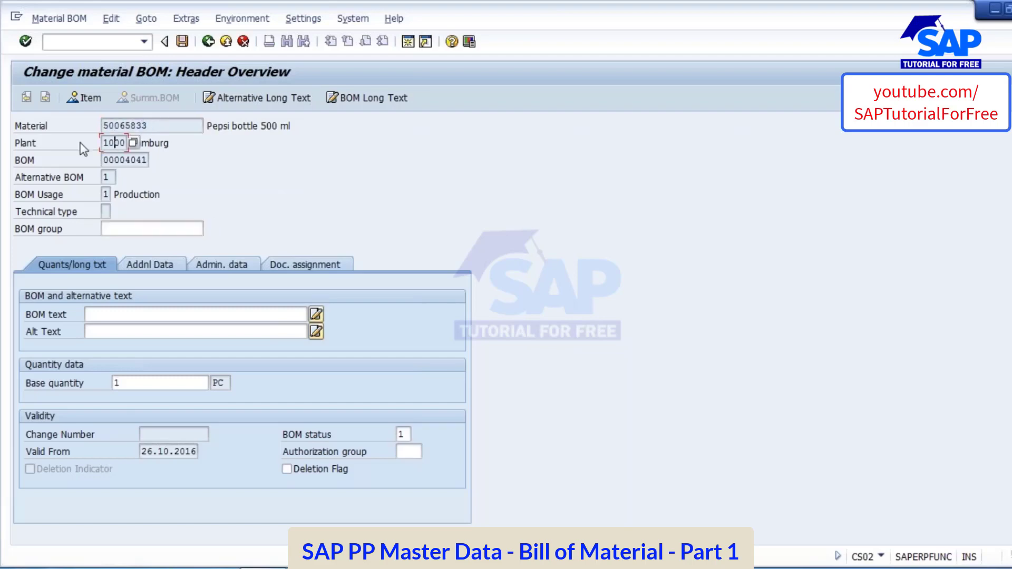
pyautogui.moveTo(106, 160); pyautogui.dragTo(215, 216)
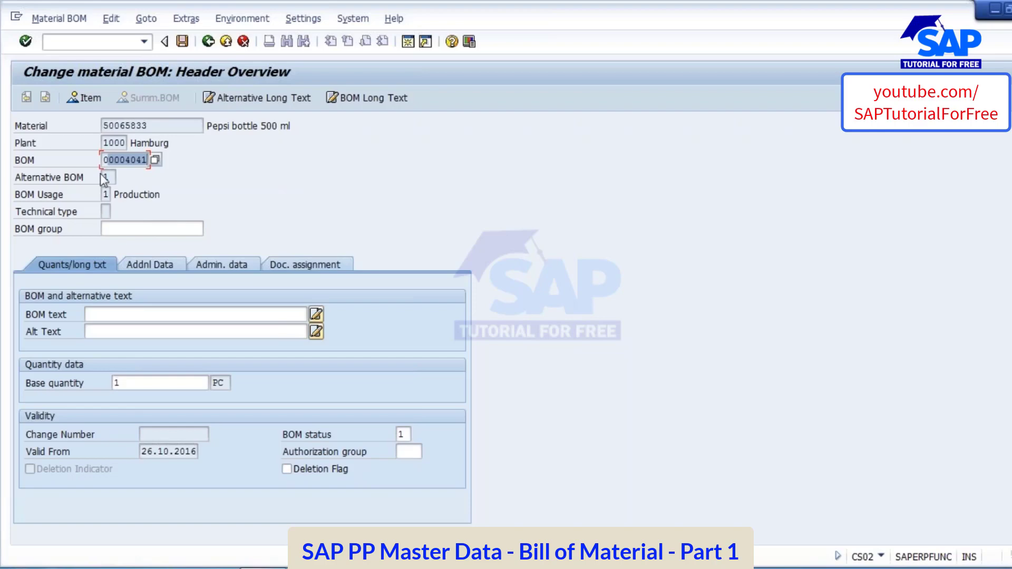
pyautogui.doubleClick(114, 177)
pyautogui.click(163, 126)
pyautogui.click(110, 177)
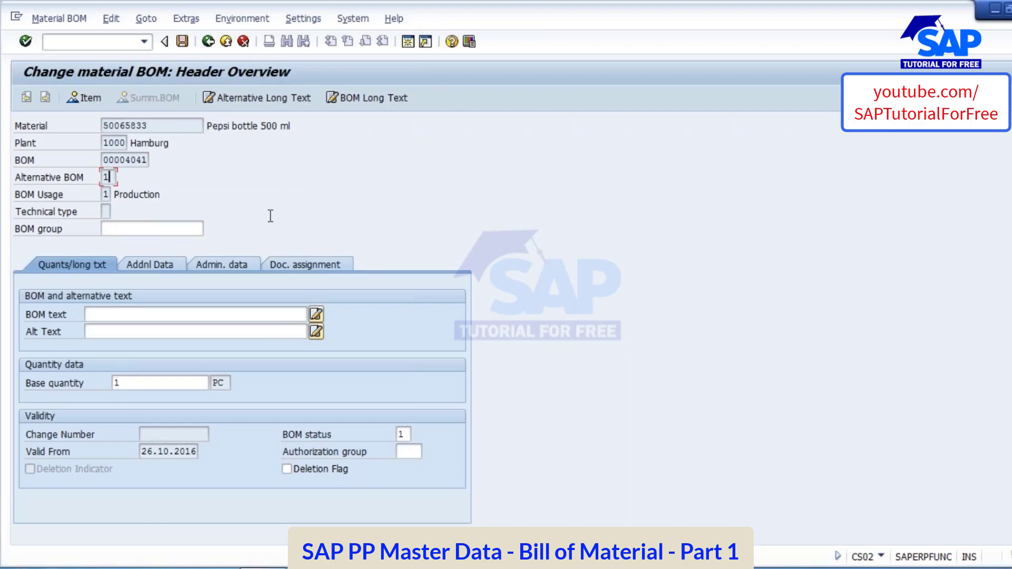
pyautogui.click(105, 194)
pyautogui.click(129, 383)
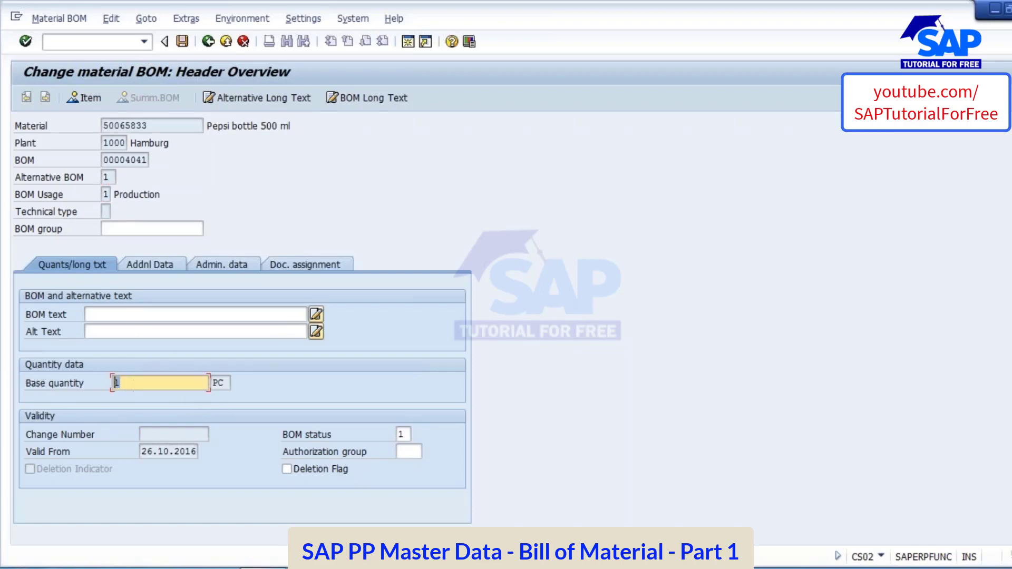
pyautogui.doubleClick(150, 127)
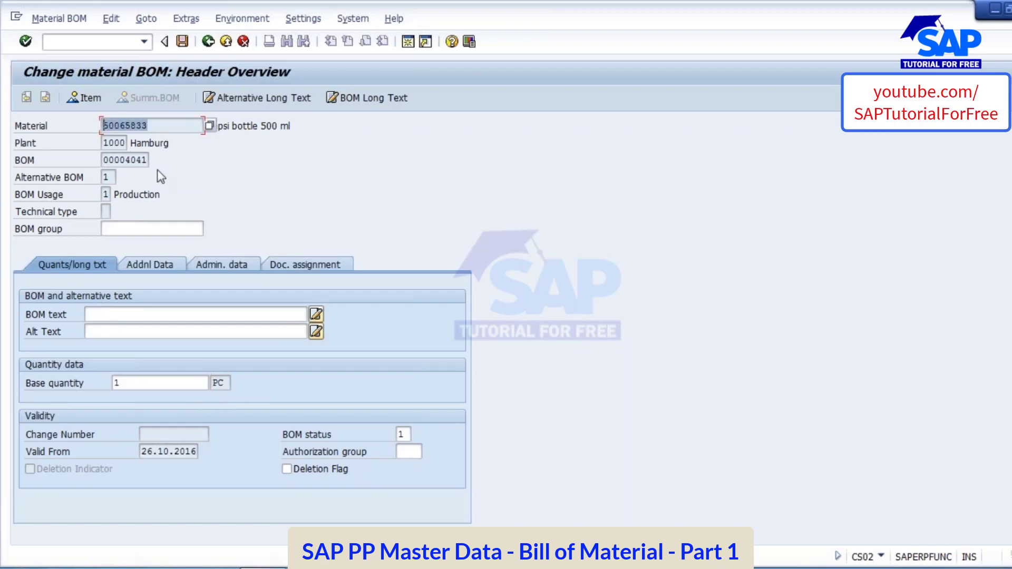
# Return to the general item overview and examine the components and quantities of items 0010 to 0030.
pyautogui.click(89, 98)
pyautogui.click(128, 282)
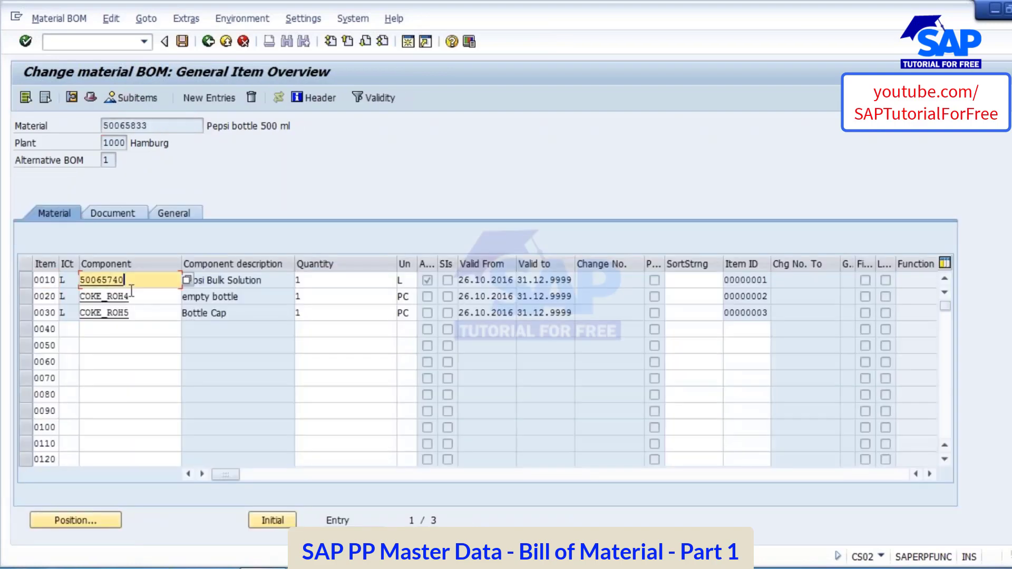
pyautogui.click(130, 298)
pyautogui.click(137, 314)
pyautogui.click(314, 280)
pyautogui.click(314, 299)
pyautogui.click(314, 315)
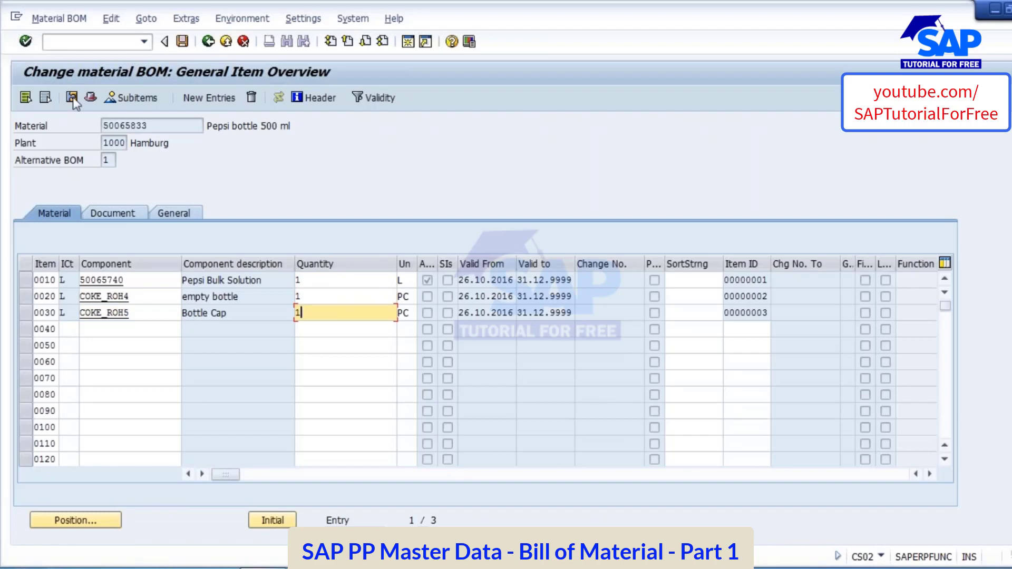
# Set the base quantity to 2 PC in the BOM's header overview.
pyautogui.click(90, 98)
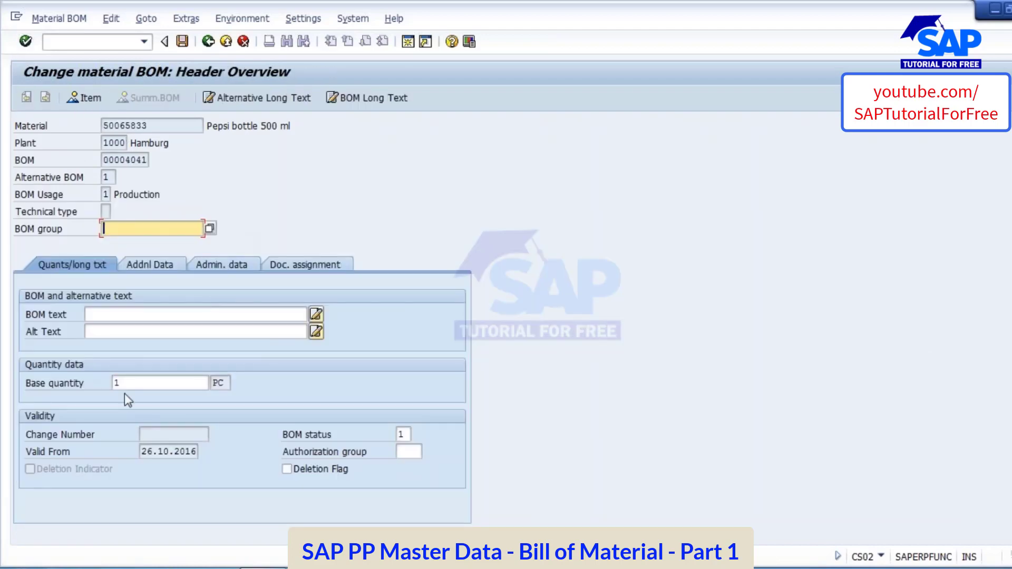
pyautogui.click(115, 383)
pyautogui.write('2')
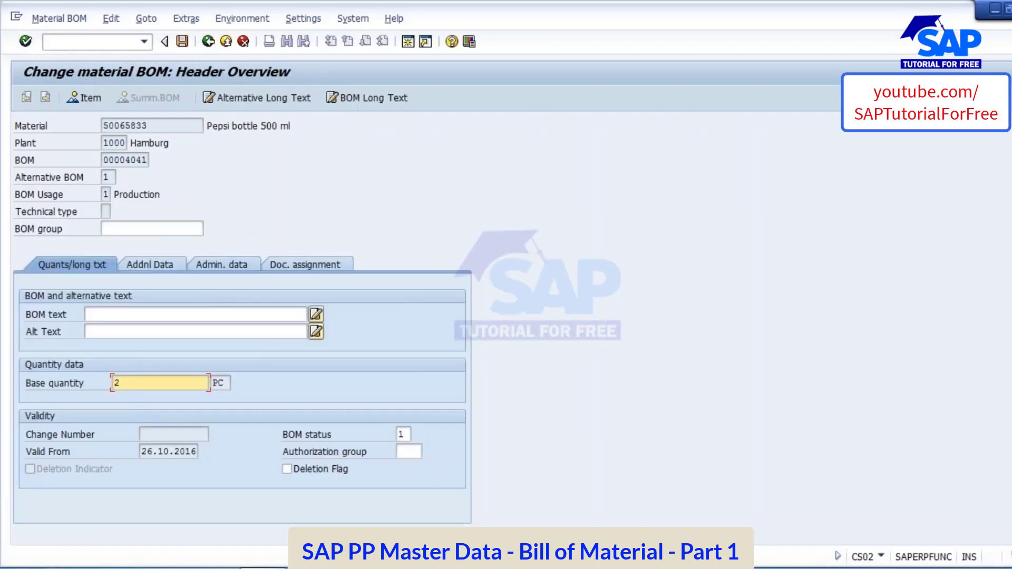
pyautogui.moveTo(126, 384); pyautogui.dragTo(117, 384)
pyautogui.moveTo(207, 126); pyautogui.dragTo(301, 122)
# Set the quantities of item 0020 (empty bottle) and item 0030 (Bottle Cap) to 2 in the general item overview.
pyautogui.click(87, 98)
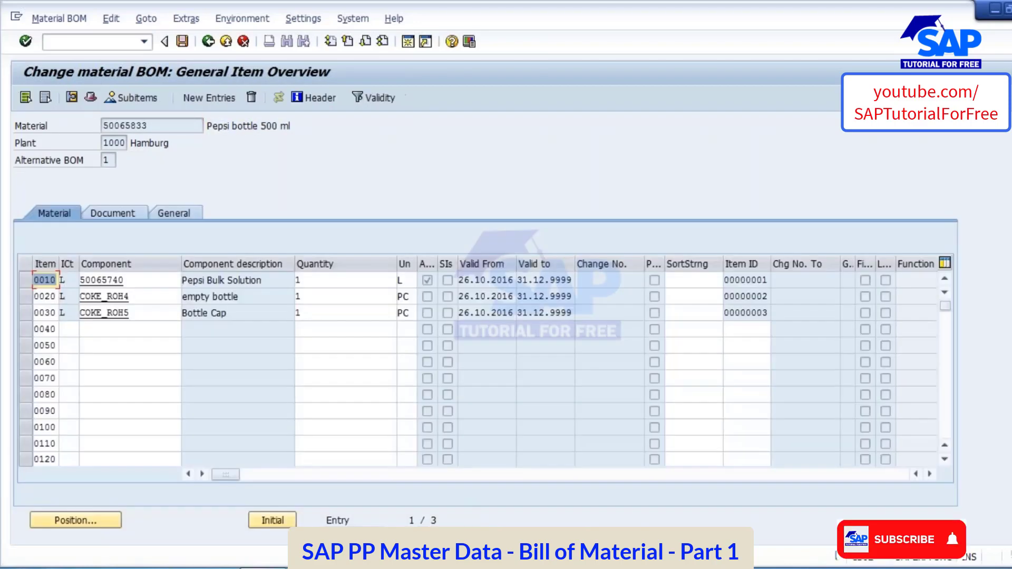
pyautogui.click(331, 285)
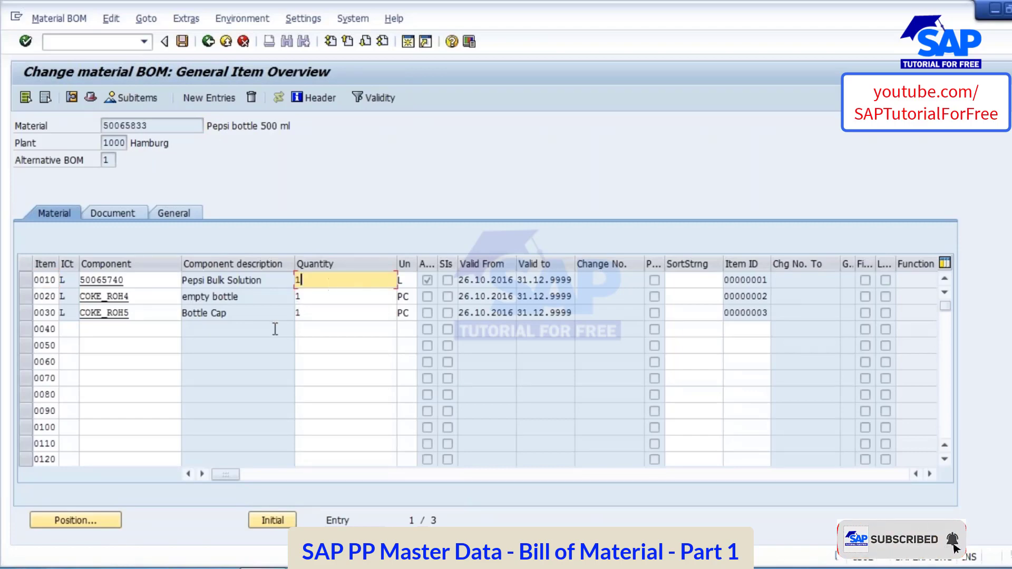
pyautogui.click(313, 296)
pyautogui.write('2')
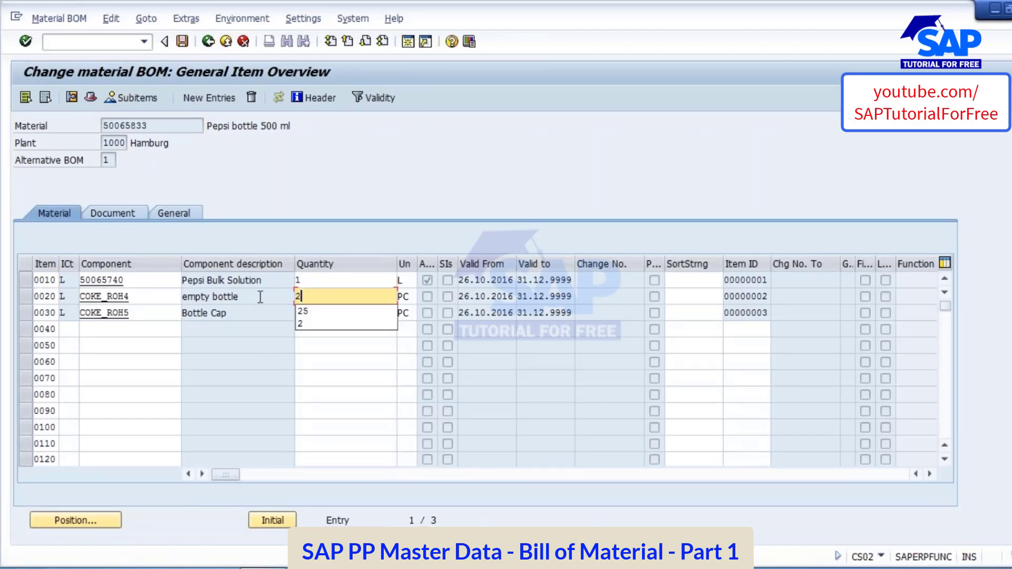
pyautogui.click(311, 324)
pyautogui.moveTo(309, 315); pyautogui.dragTo(286, 315)
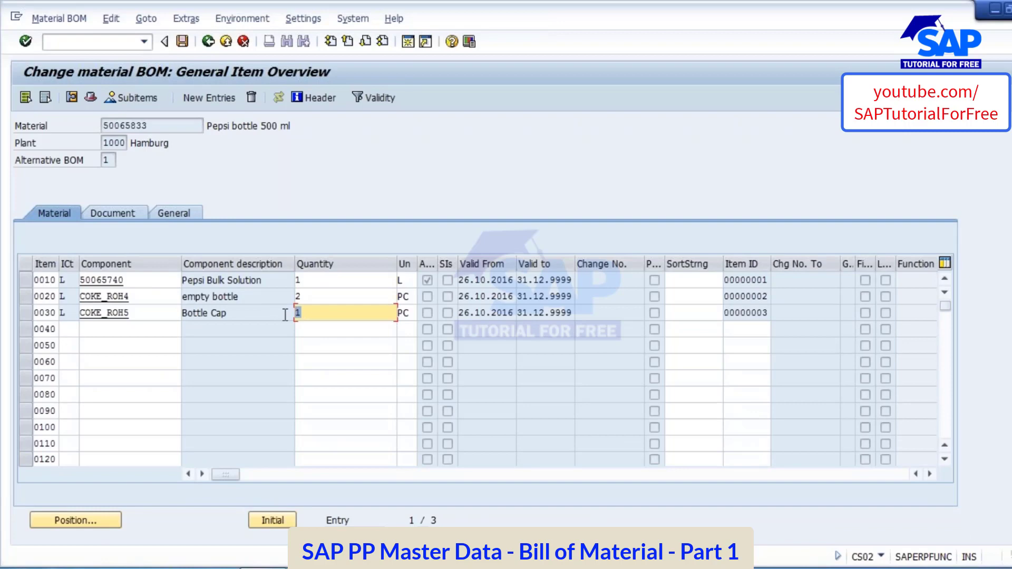
pyautogui.write('2')
pyautogui.click(304, 340)
pyautogui.press('Return')
# Compare the quantities of items 0010 to 0030 with the base quantity in the header overview.
pyautogui.click(321, 277)
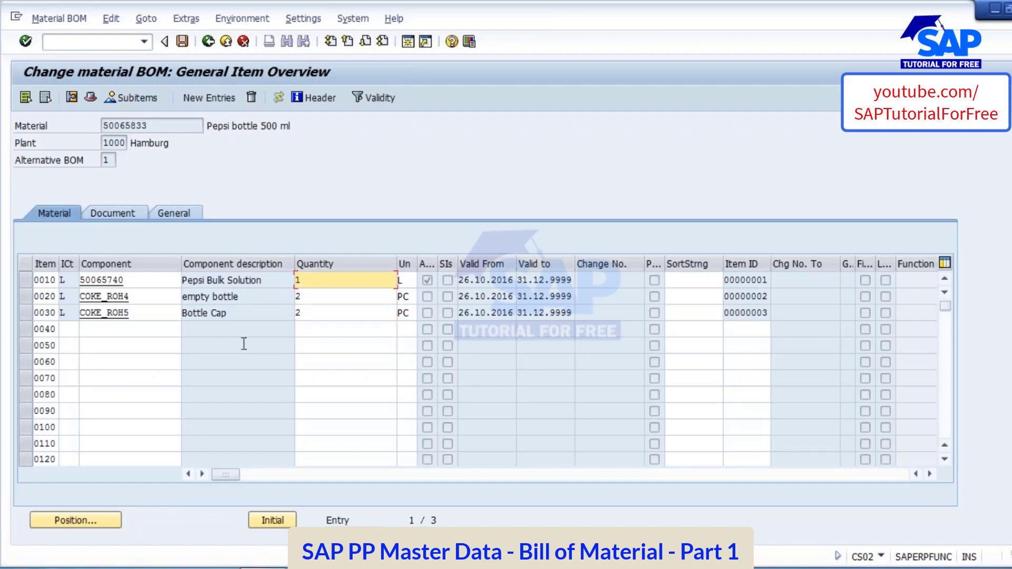
pyautogui.moveTo(310, 284); pyautogui.dragTo(280, 306)
pyautogui.click(323, 297)
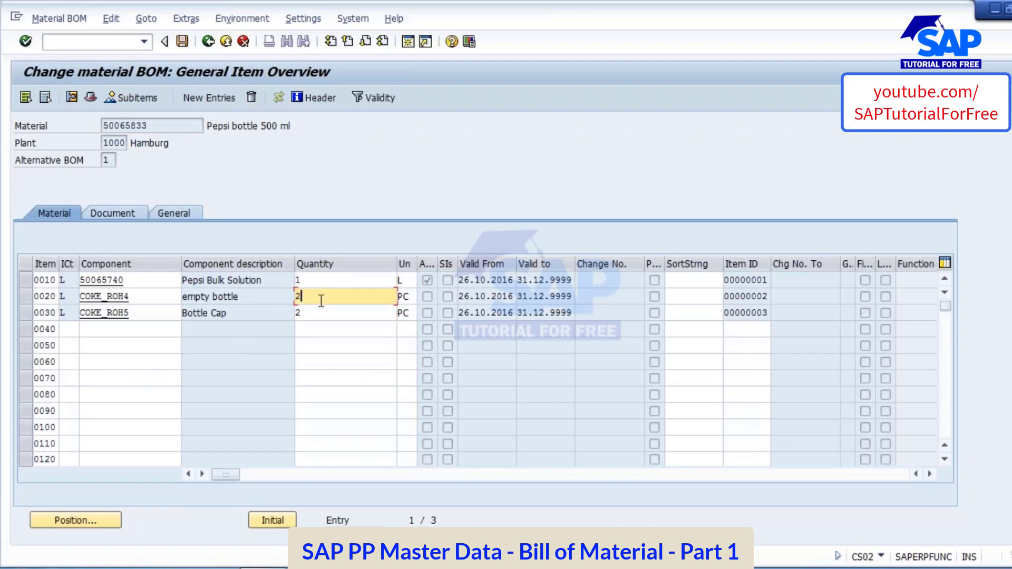
pyautogui.click(320, 314)
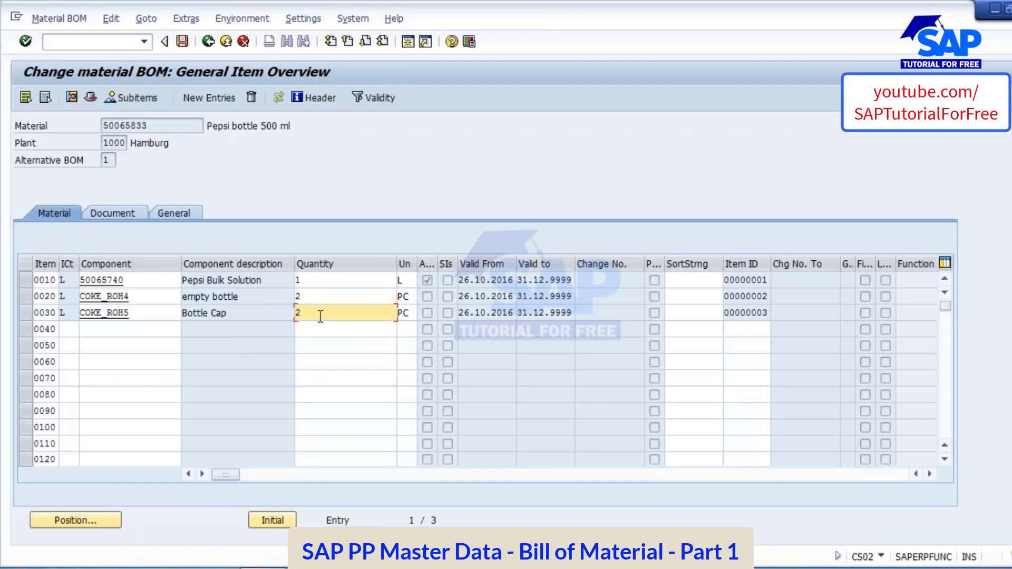
pyautogui.click(90, 98)
pyautogui.click(136, 383)
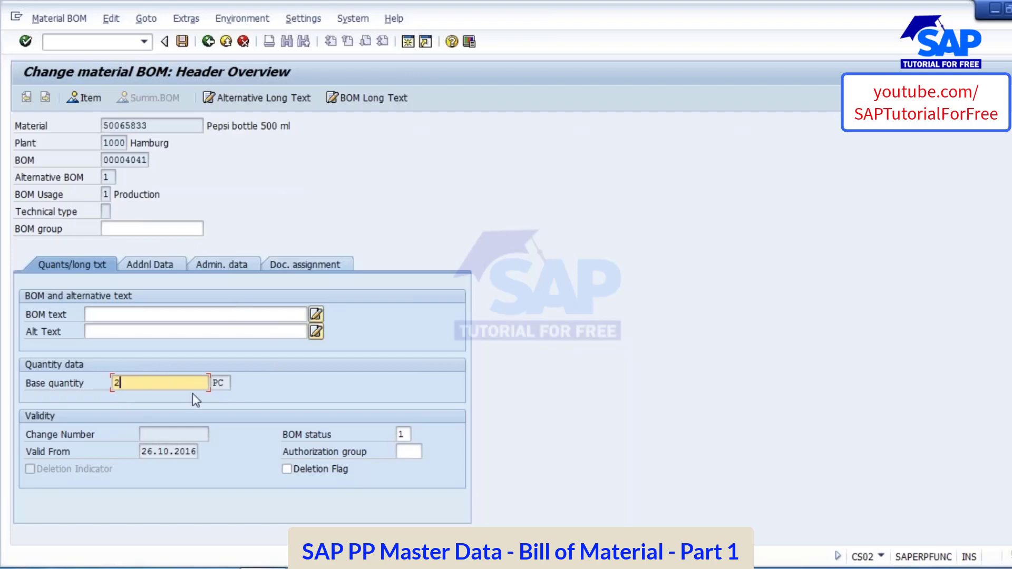
pyautogui.doubleClick(129, 381)
# Check the header's BOM status field against the BOM Status slides 13 and 12 in PowerPoint, and return to SAP.
pyautogui.click(402, 434)
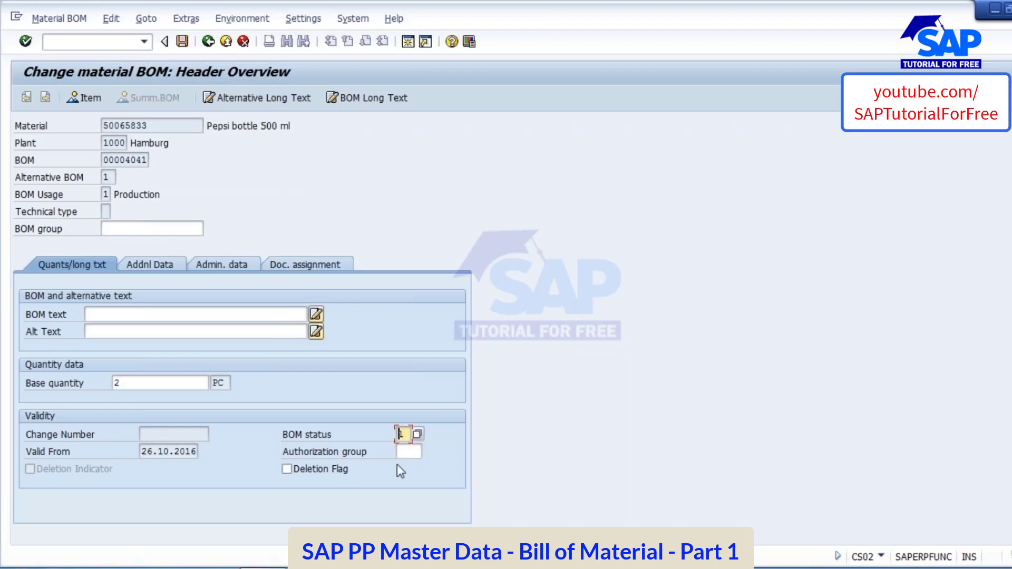
pyautogui.hotkey('alt', 'Tab')
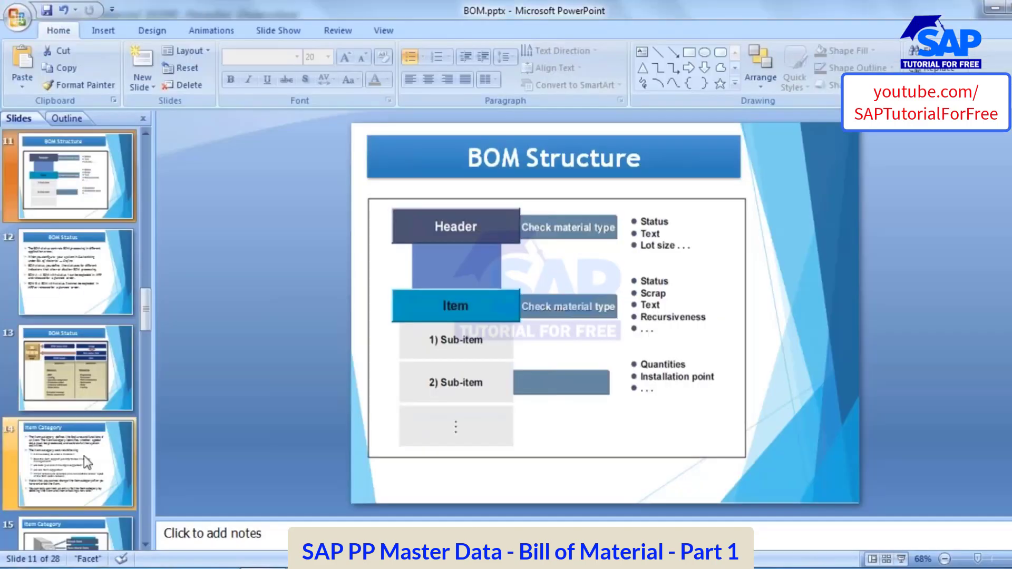
pyautogui.click(78, 382)
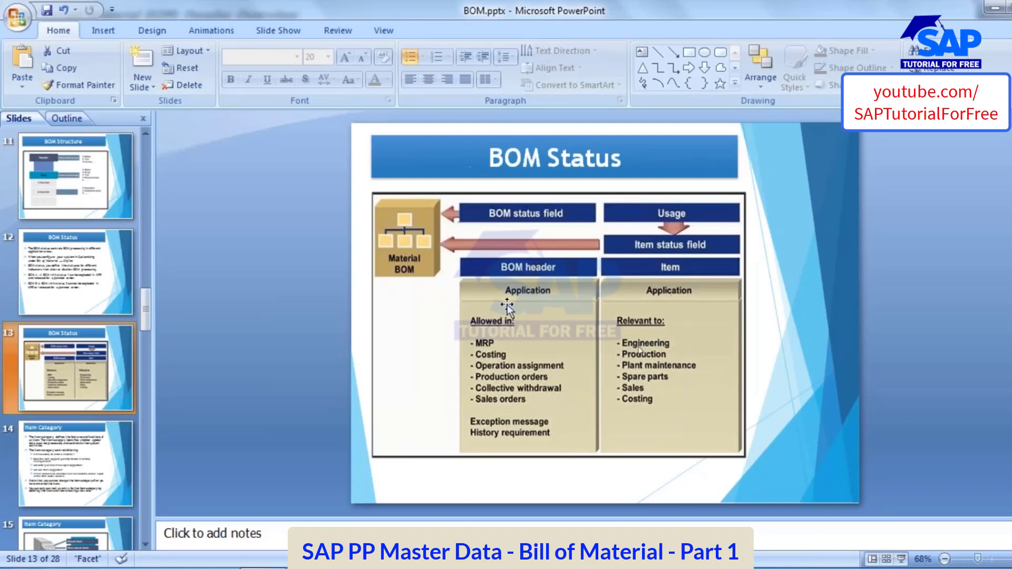
pyautogui.press('Up')
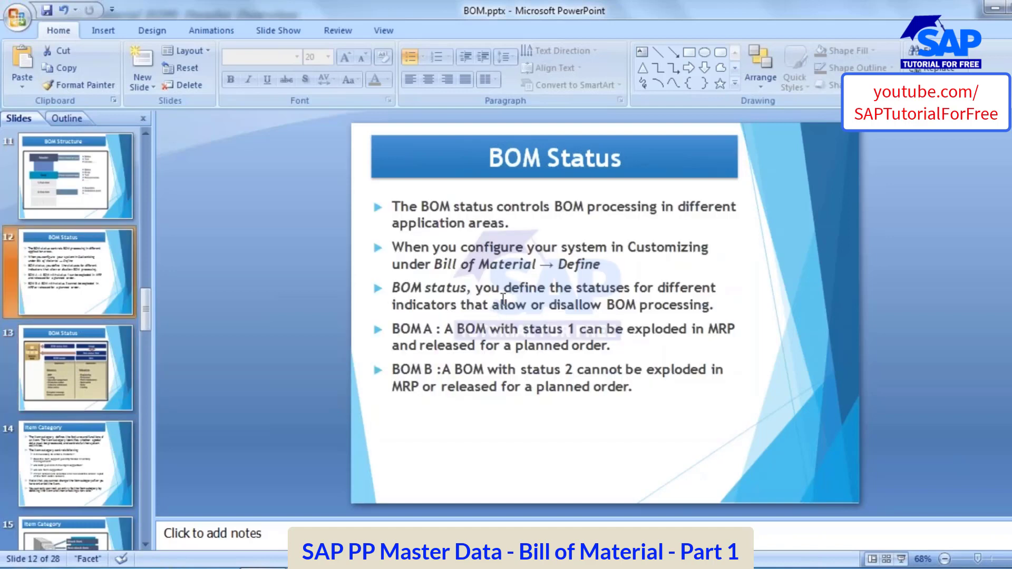
pyautogui.hotkey('alt', 'Tab')
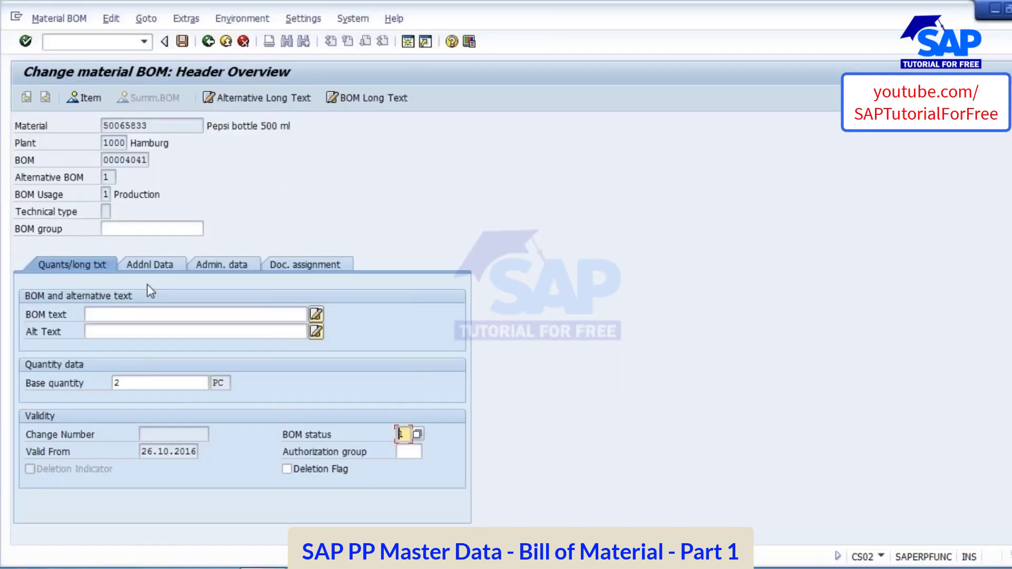
# Examine the header's additional data, its administrative validity, creation and change fields, and its document assignment.
pyautogui.click(147, 264)
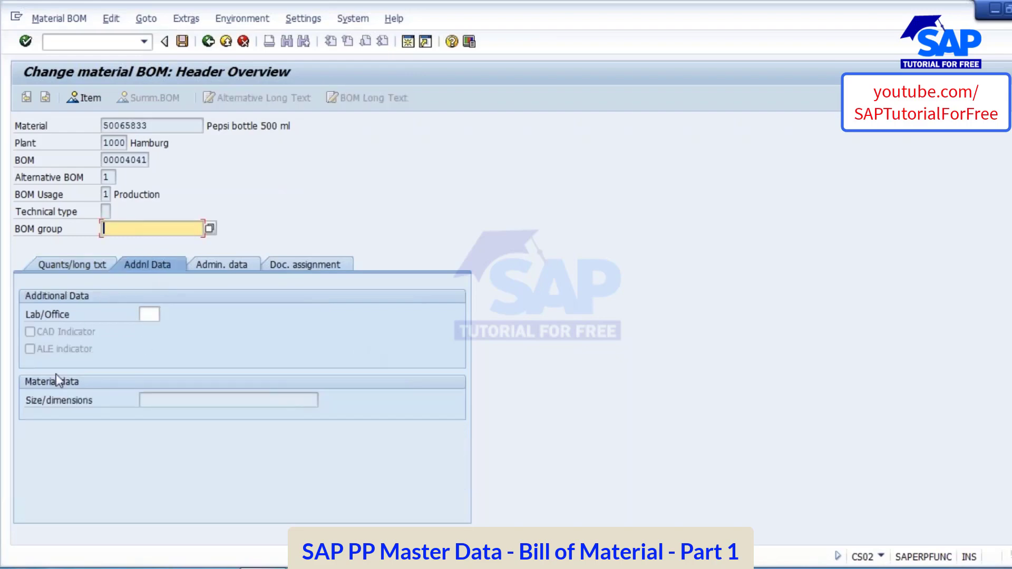
pyautogui.click(222, 268)
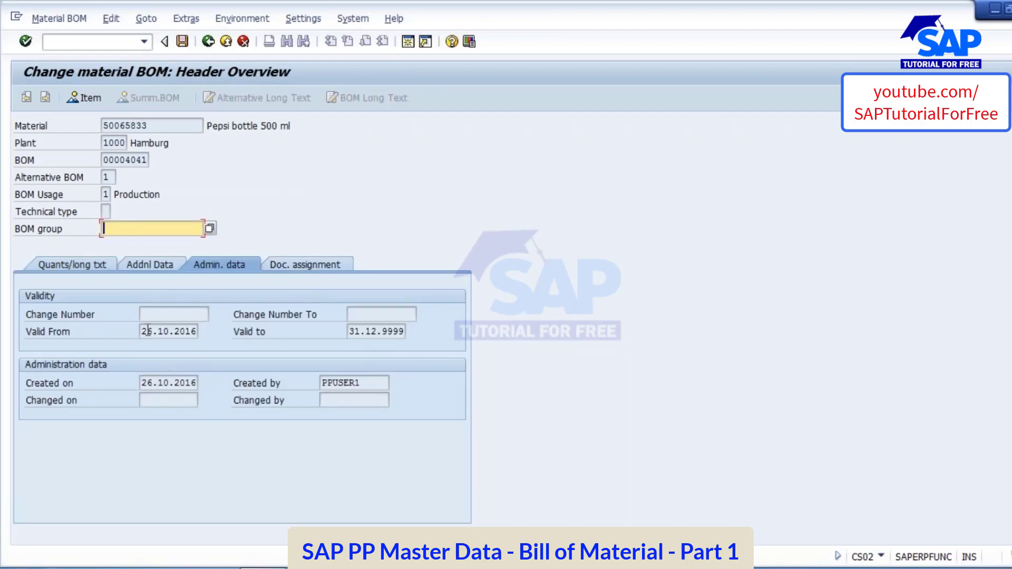
pyautogui.moveTo(142, 332); pyautogui.dragTo(211, 333)
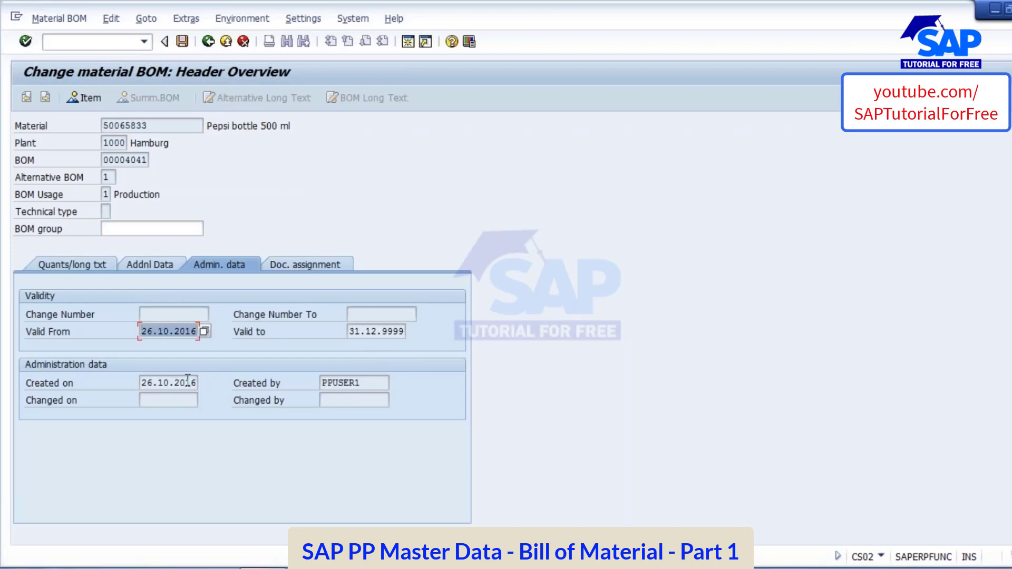
pyautogui.click(159, 382)
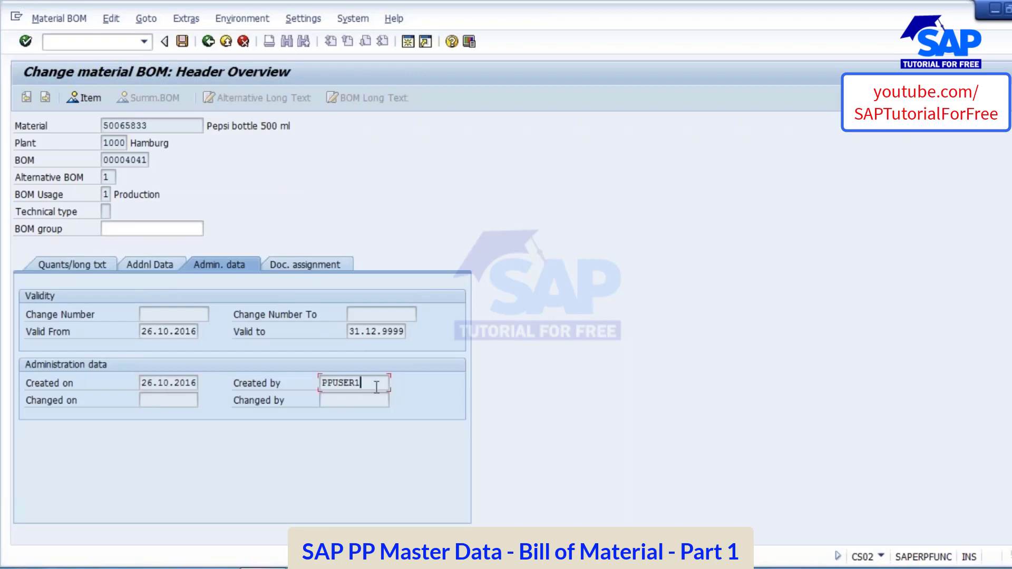
pyautogui.moveTo(381, 382); pyautogui.dragTo(322, 382)
pyautogui.click(143, 400)
pyautogui.click(344, 401)
pyautogui.click(318, 262)
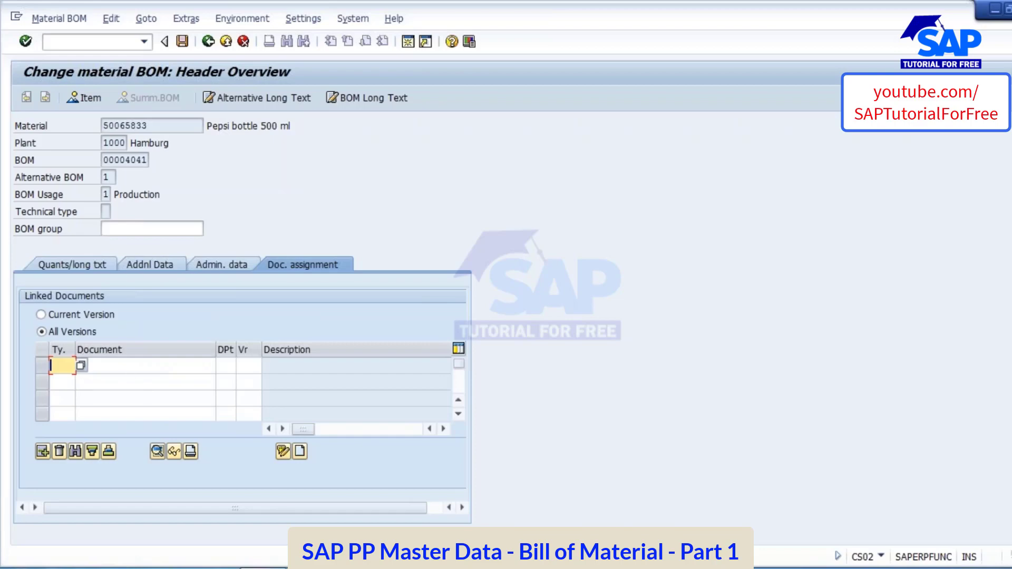
# Add DMS as a new entry below "bottle caps" in the Notepad notes, and return to SAP.
pyautogui.hotkey('alt', 'Tab')
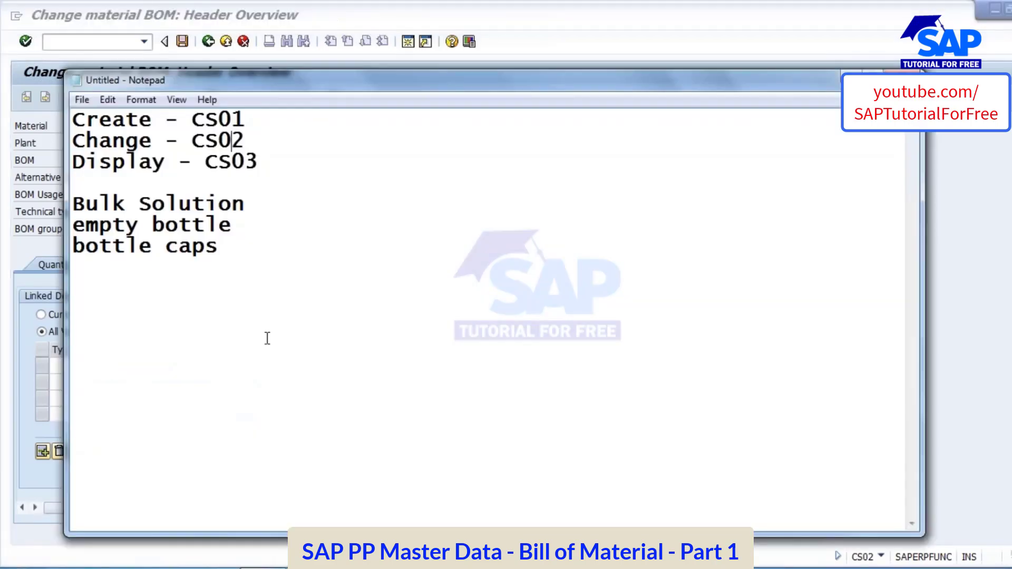
pyautogui.click(236, 252)
pyautogui.press('Return')
pyautogui.press('Return')
pyautogui.write('DMS')
pyautogui.doubleClick(121, 315)
pyautogui.hotkey('alt', 'Tab')
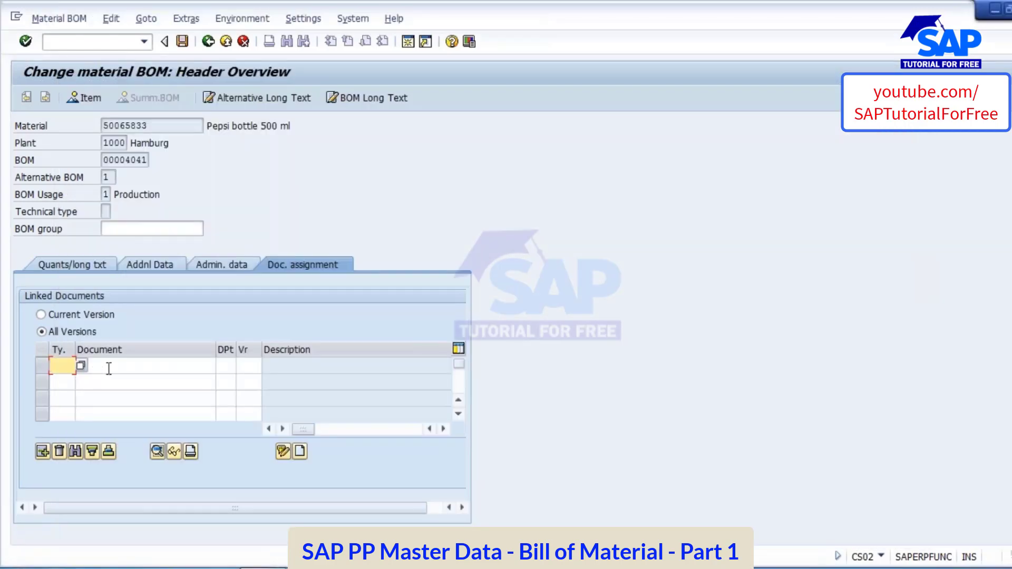
# Review the header's linked document and quantity fields against the BOM Structure slide in PowerPoint, and return to SAP's item overview.
pyautogui.press('Tab')
pyautogui.press('Tab')
pyautogui.press('Tab')
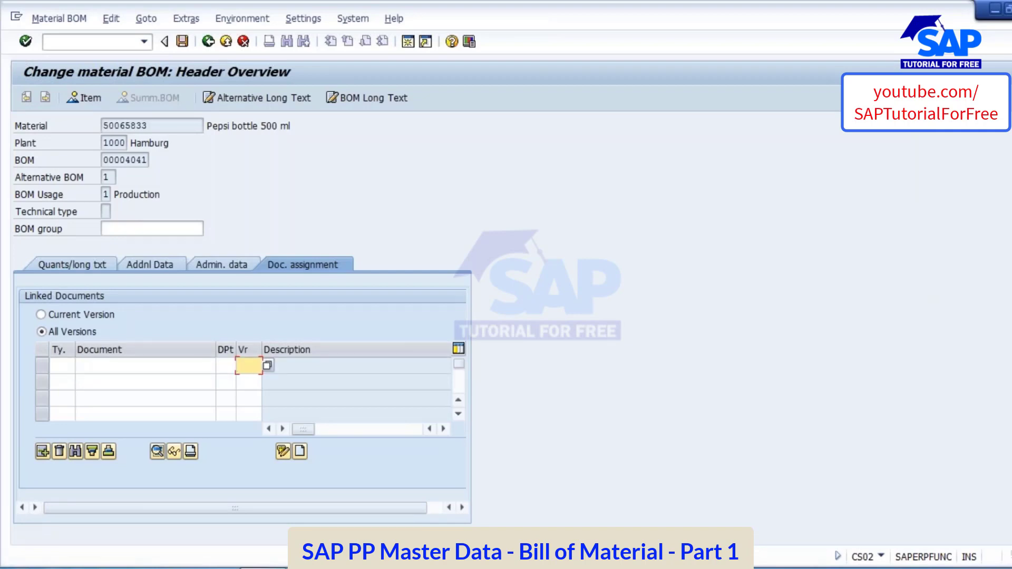
pyautogui.click(73, 268)
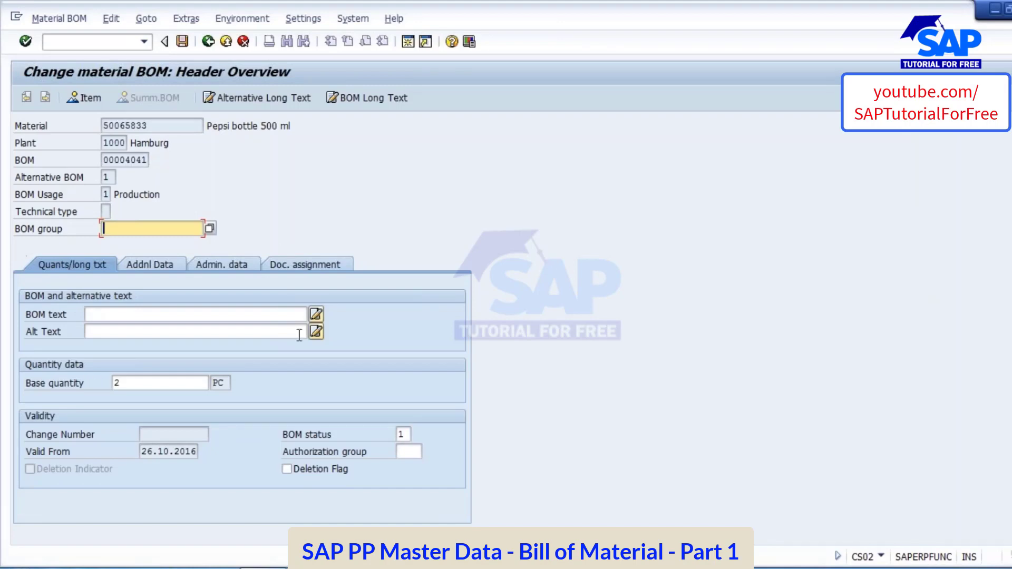
pyautogui.click(87, 100)
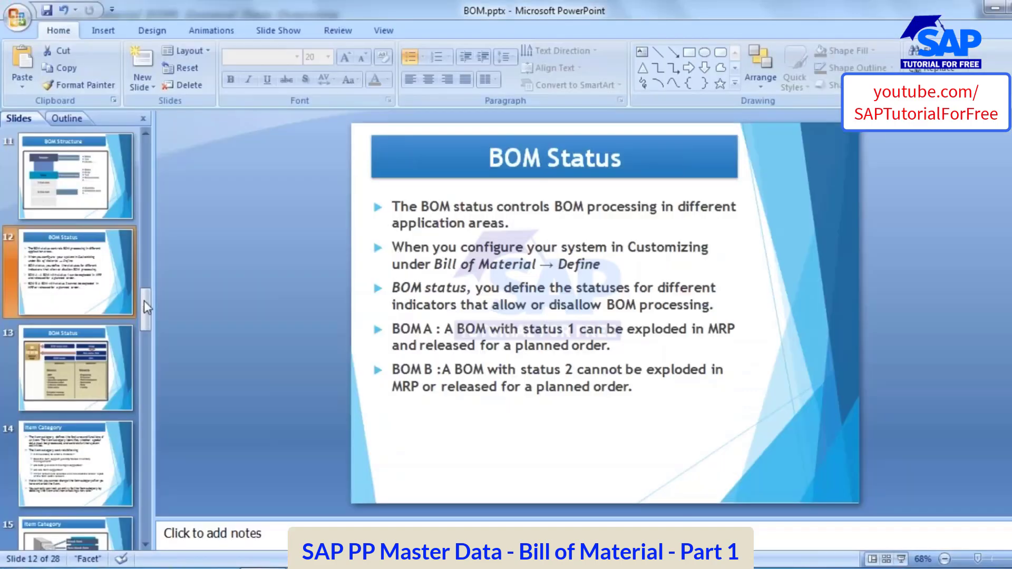
pyautogui.click(50, 195)
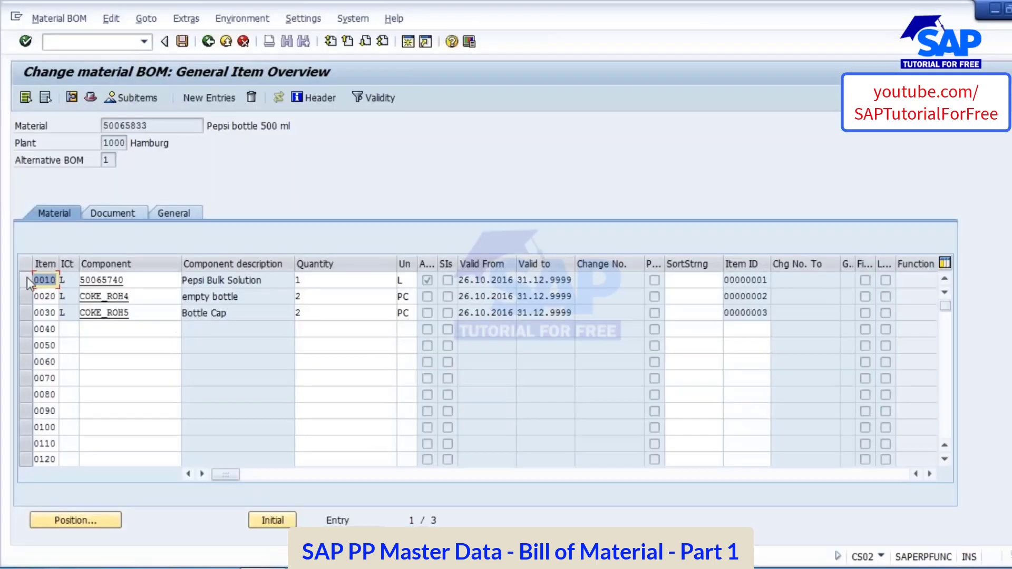
# Examine the basic data of item 0010 (Pepsi Bulk Solution), including its component, quantity, unit, general data and MRP data.
pyautogui.click(25, 280)
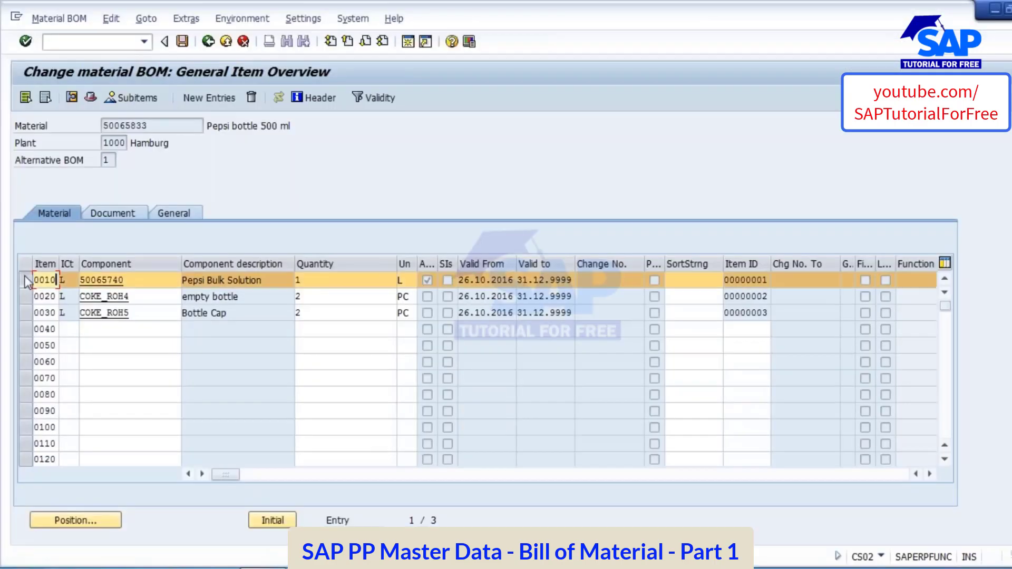
pyautogui.click(70, 97)
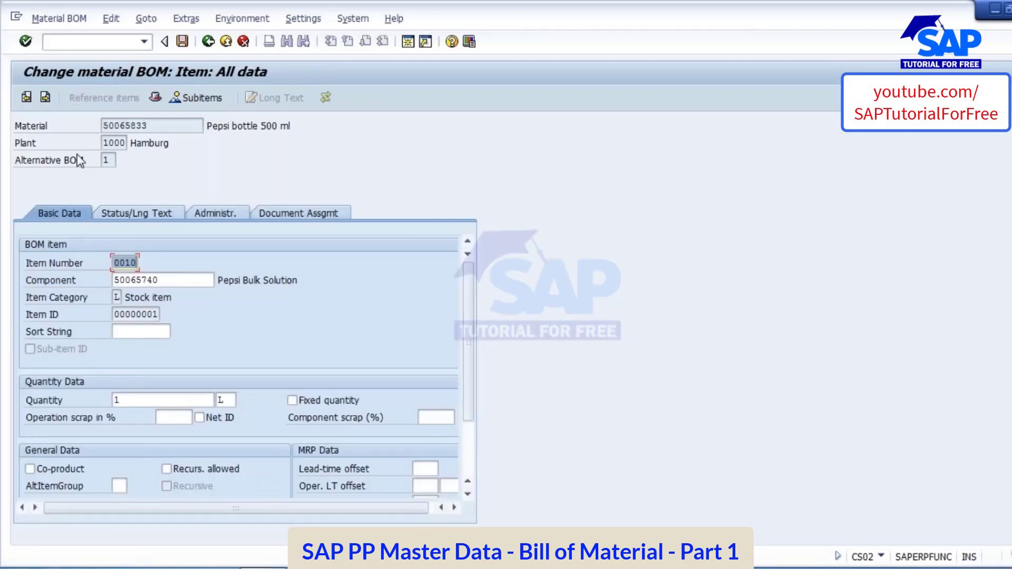
pyautogui.doubleClick(174, 280)
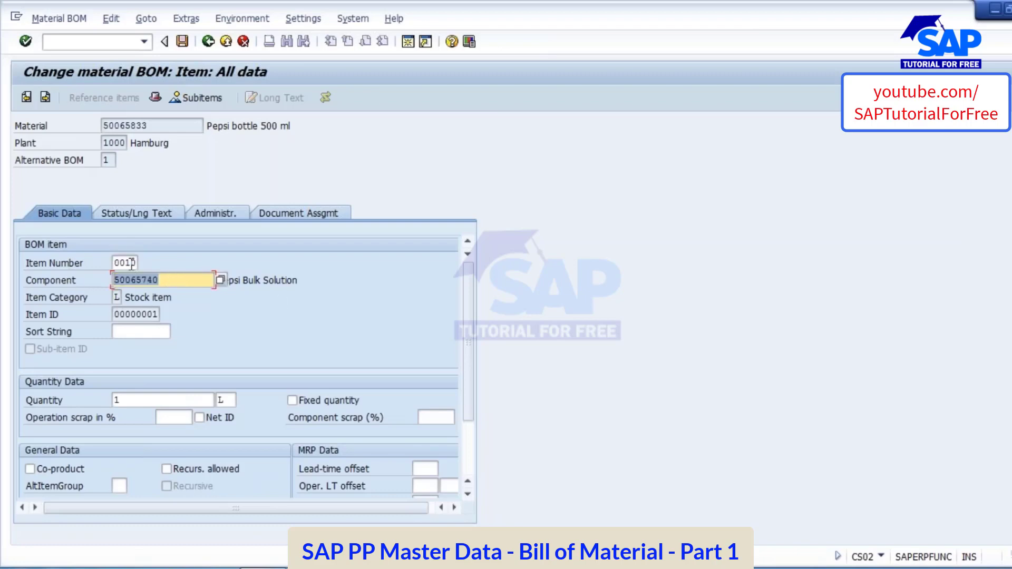
pyautogui.click(132, 263)
pyautogui.moveTo(173, 280); pyautogui.dragTo(100, 285)
pyautogui.click(116, 401)
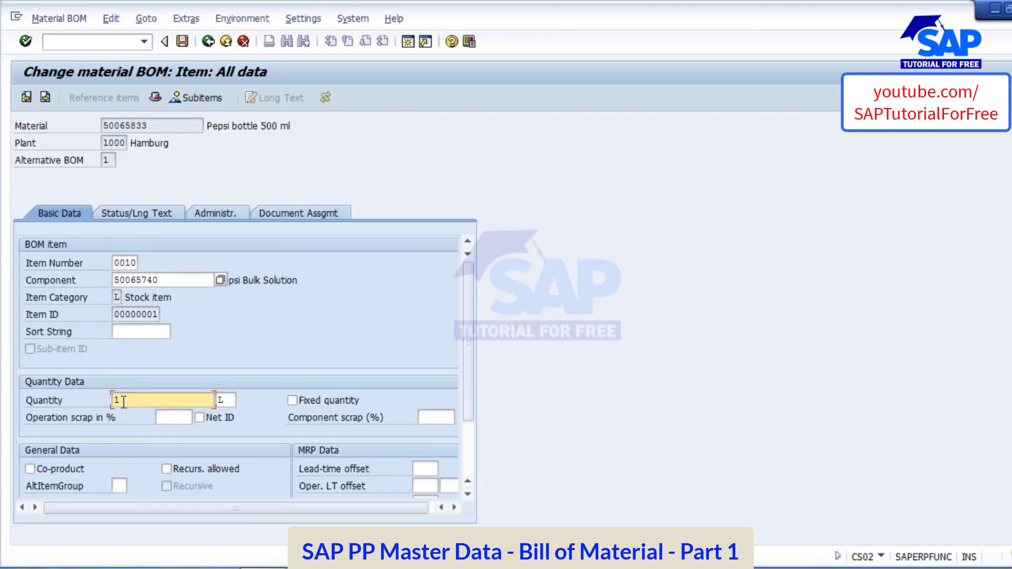
pyautogui.click(234, 404)
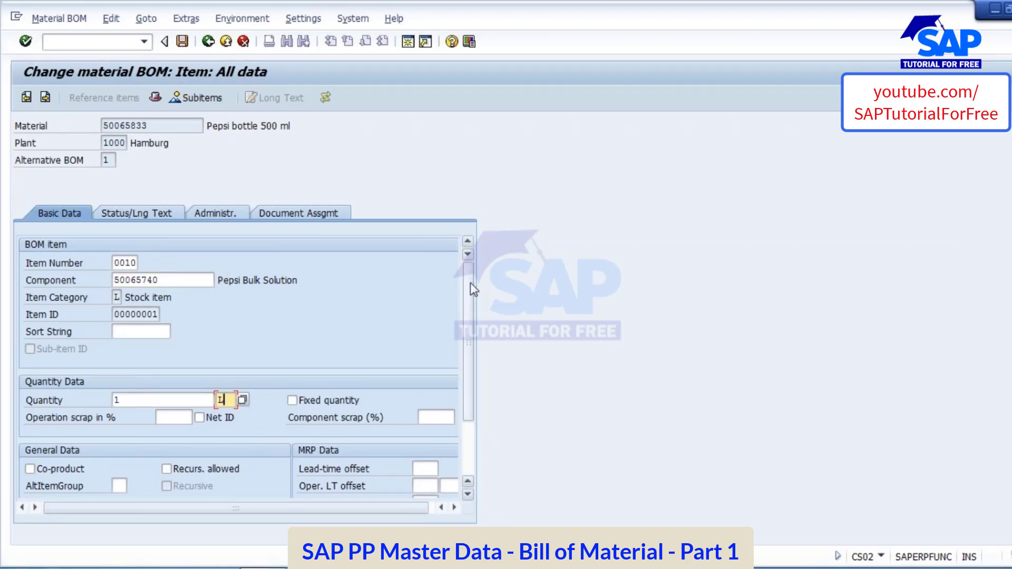
pyautogui.moveTo(471, 283); pyautogui.dragTo(468, 351)
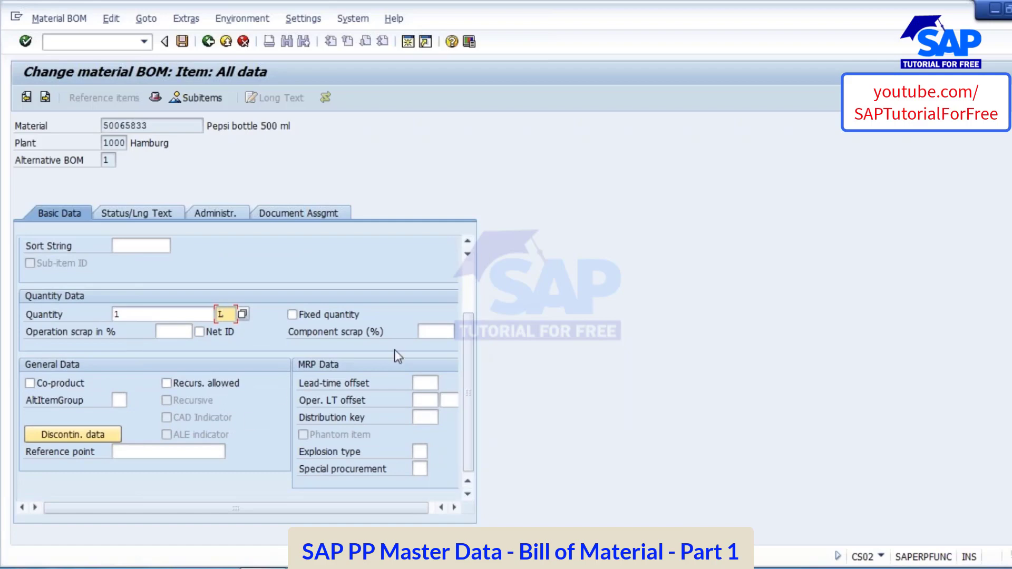
# Examine item 0010's text and status data, its administrative creation and change fields, and its document assignment.
pyautogui.click(148, 212)
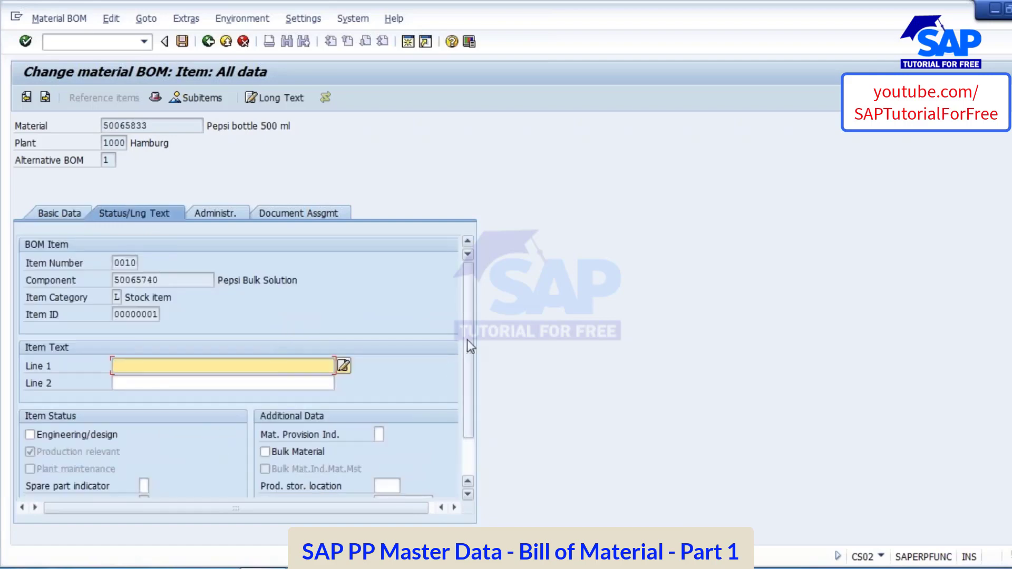
pyautogui.scroll(-1, 468, 335)
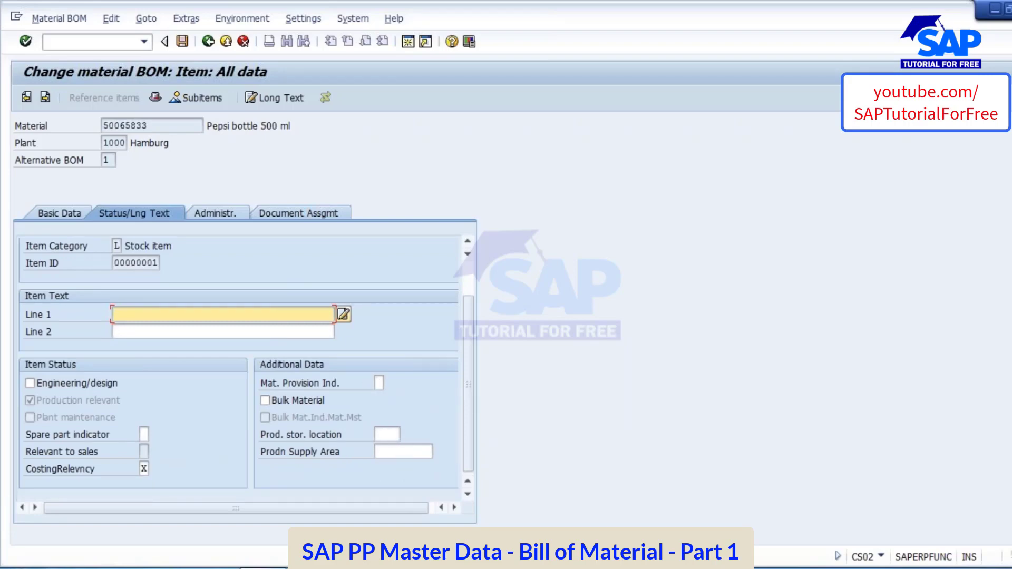
pyautogui.click(213, 214)
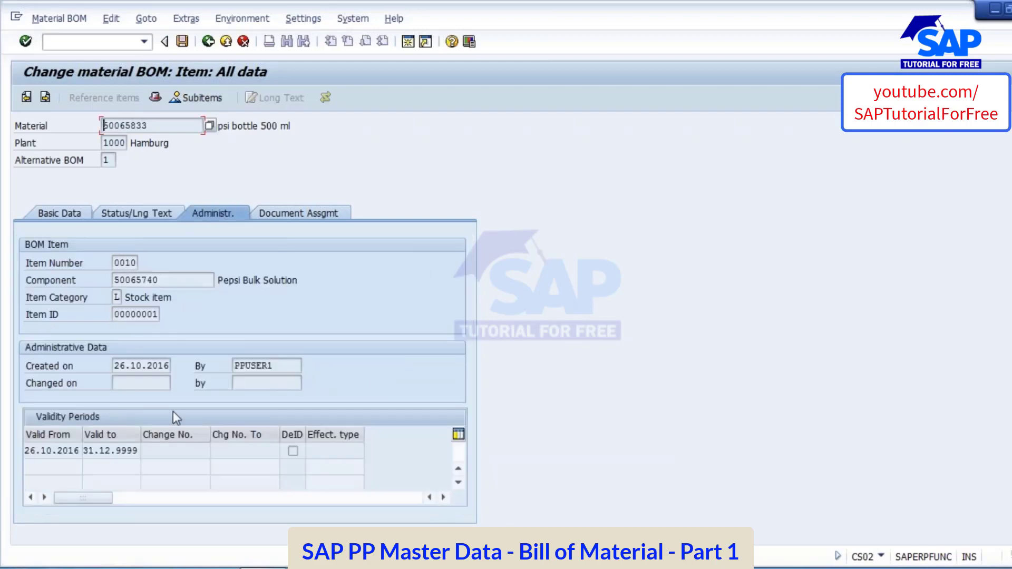
pyautogui.click(153, 366)
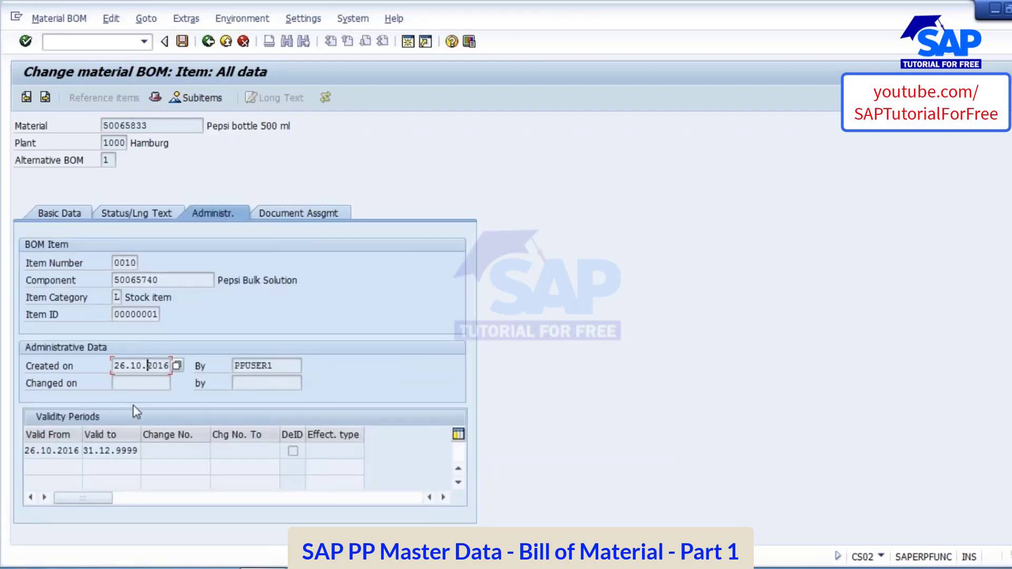
pyautogui.click(132, 383)
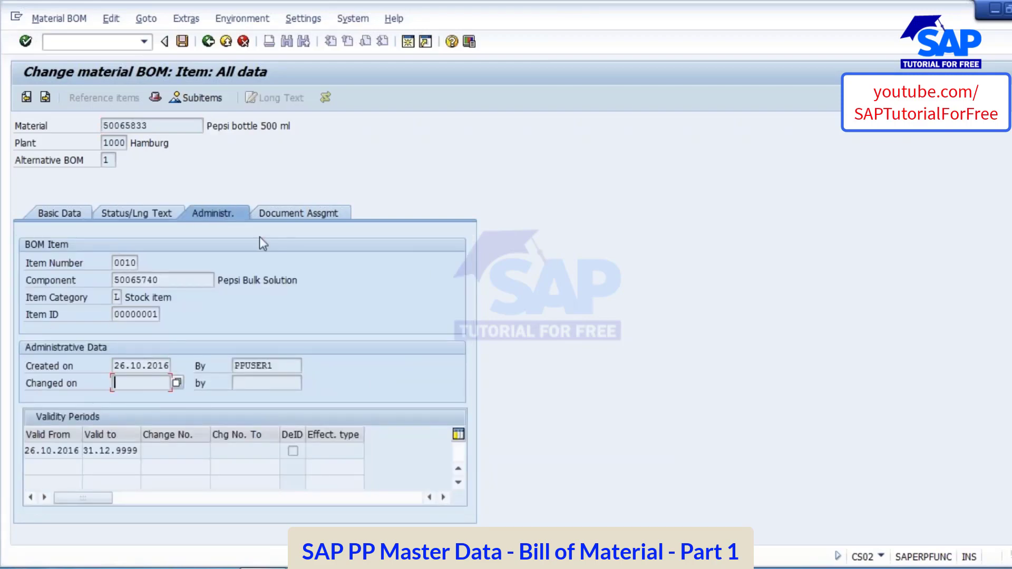
pyautogui.click(290, 214)
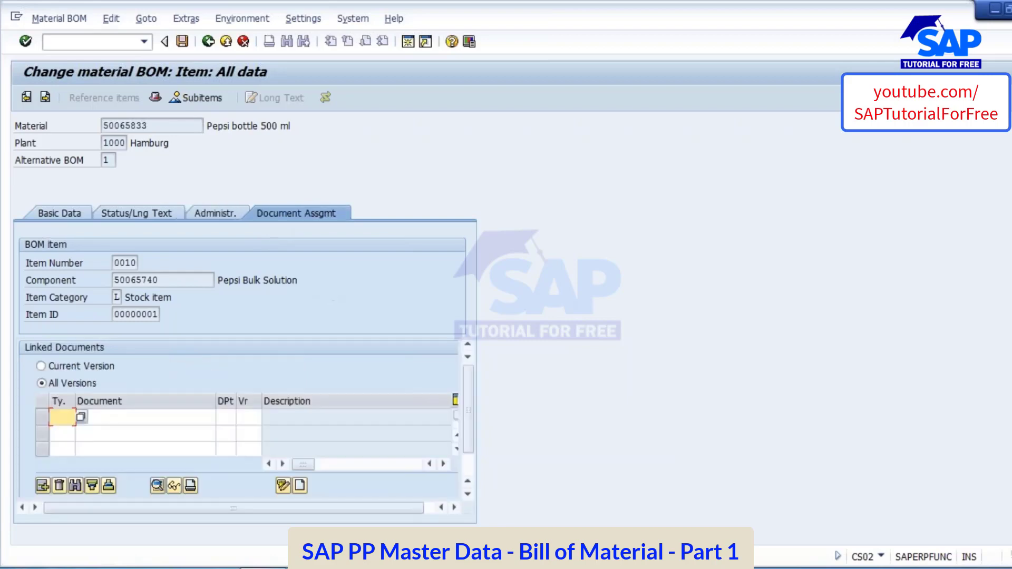
pyautogui.click(119, 418)
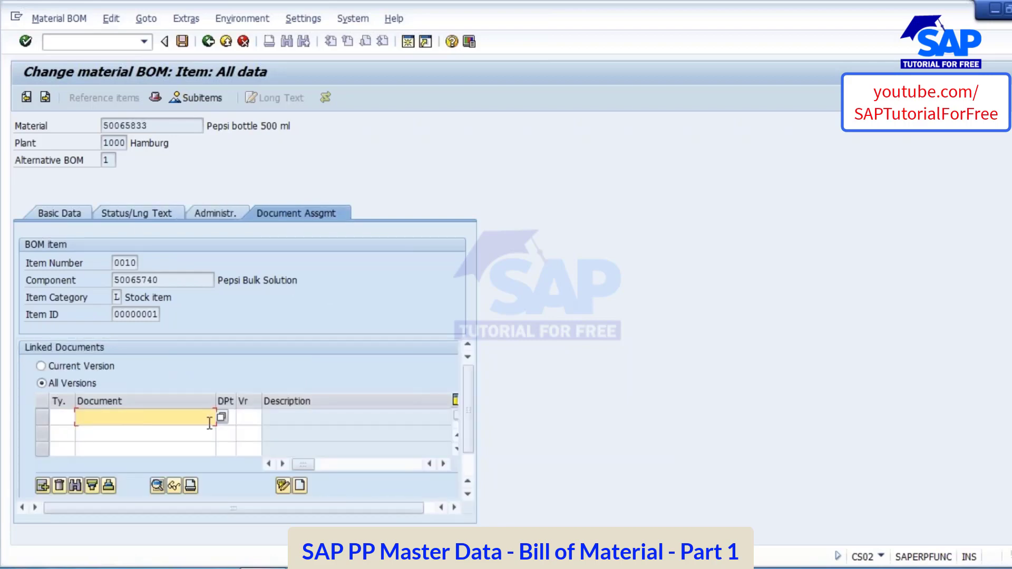
pyautogui.click(62, 417)
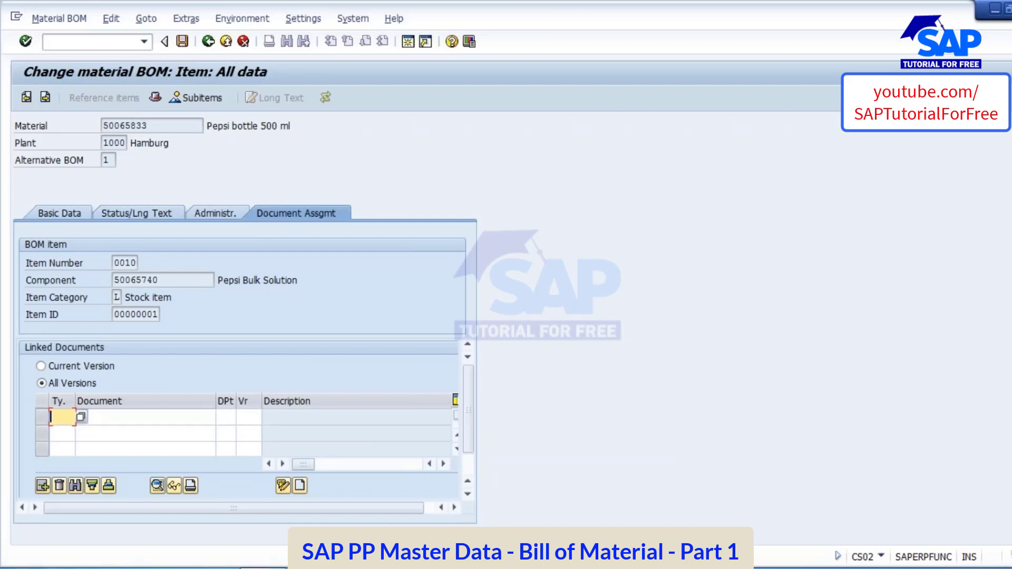
# Compare the header overview with the detailed data of item 0010, ending on the item's basic data.
pyautogui.click(208, 41)
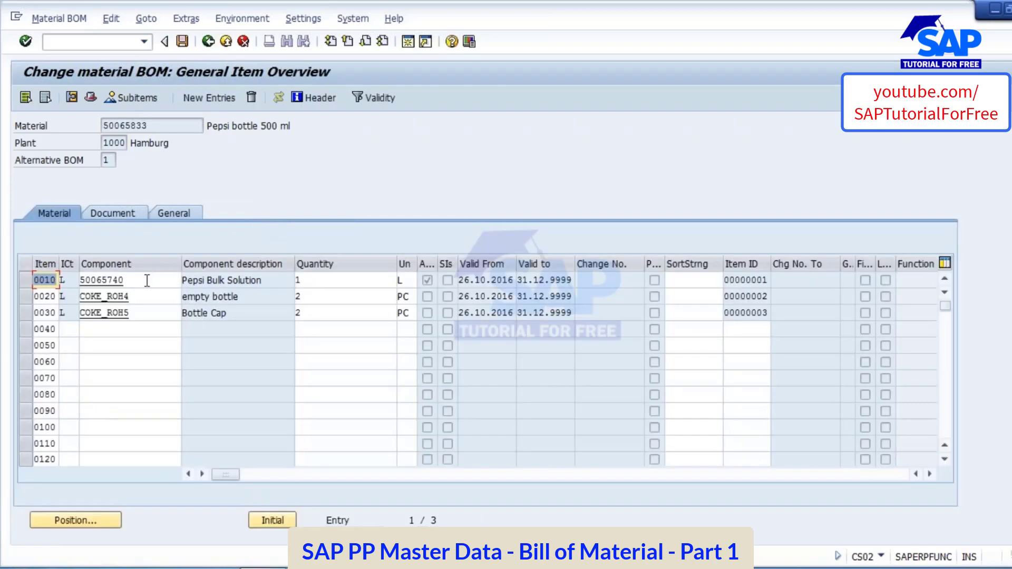
pyautogui.click(91, 99)
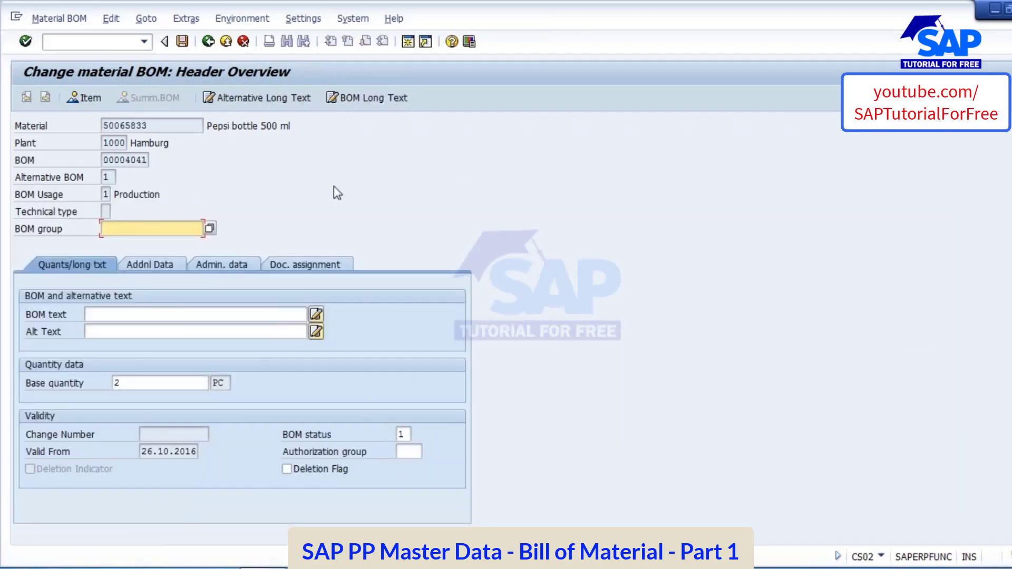
pyautogui.click(86, 98)
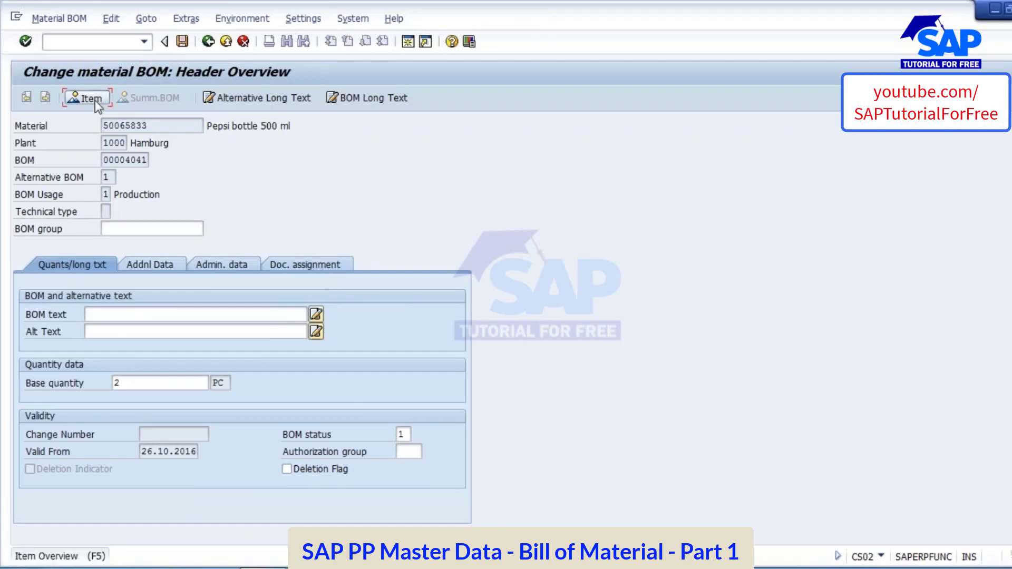
pyautogui.click(26, 280)
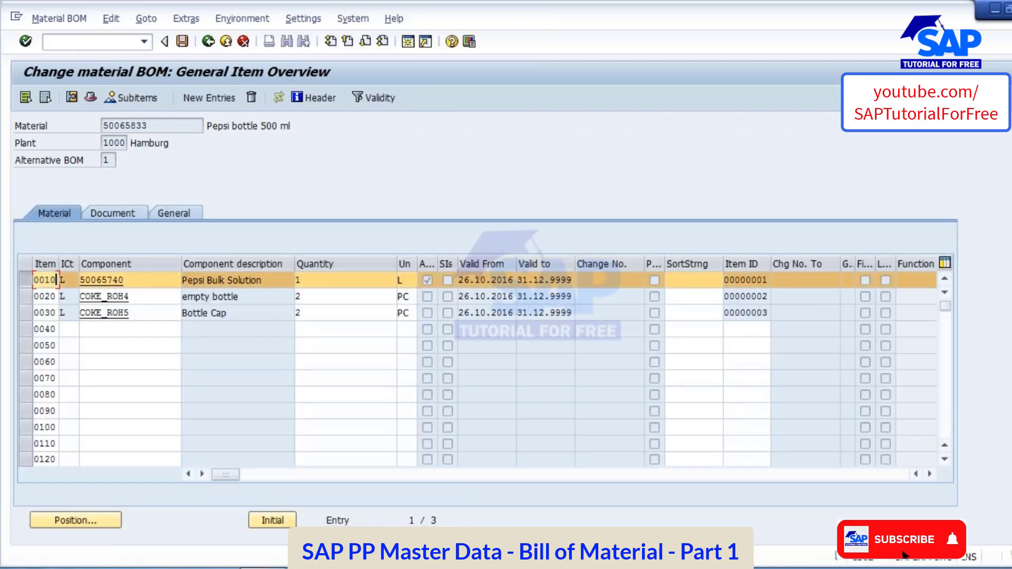
pyautogui.click(72, 98)
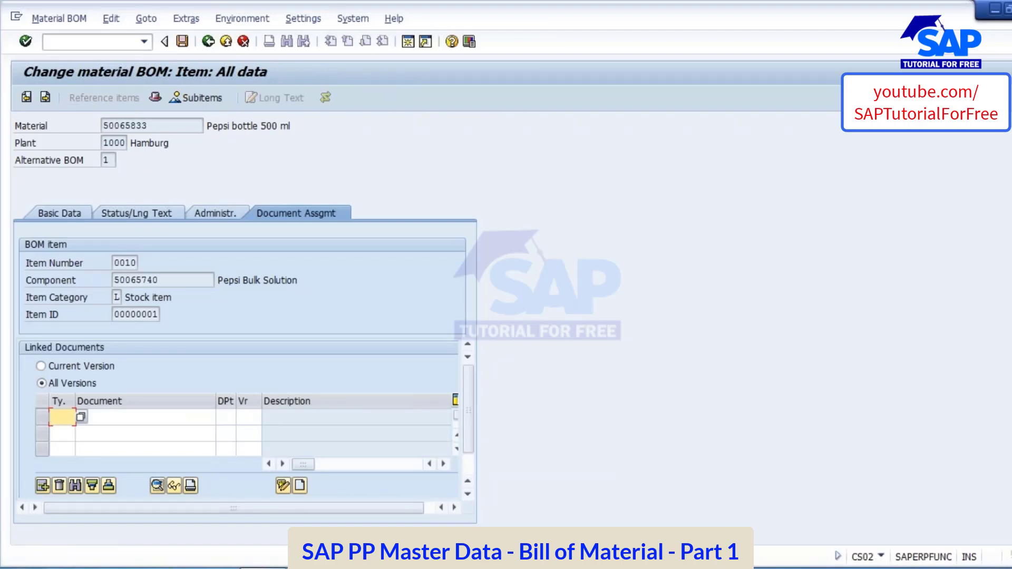
pyautogui.click(35, 213)
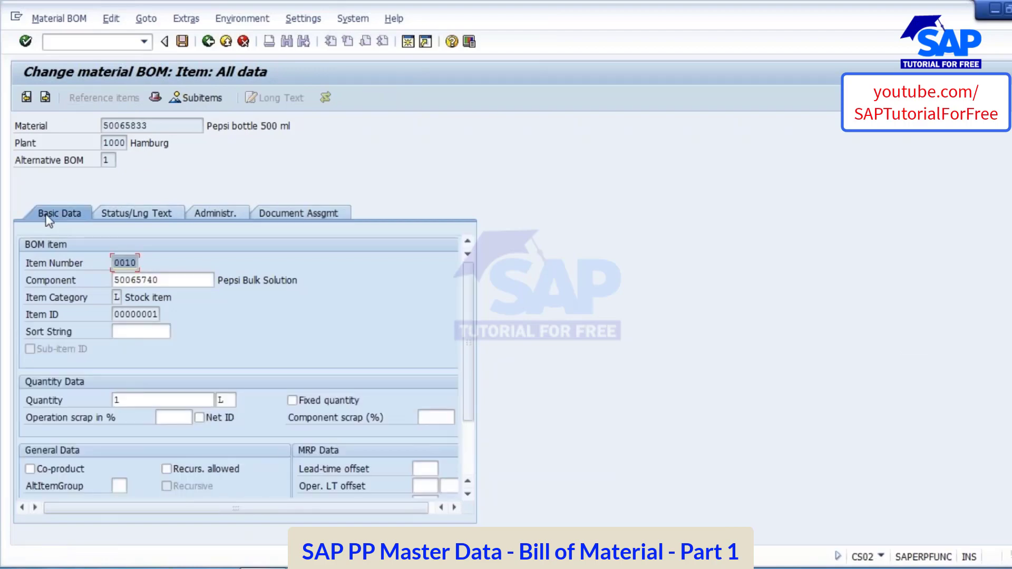
# Leave item 0010's details and save the changed BOM.
pyautogui.click(207, 42)
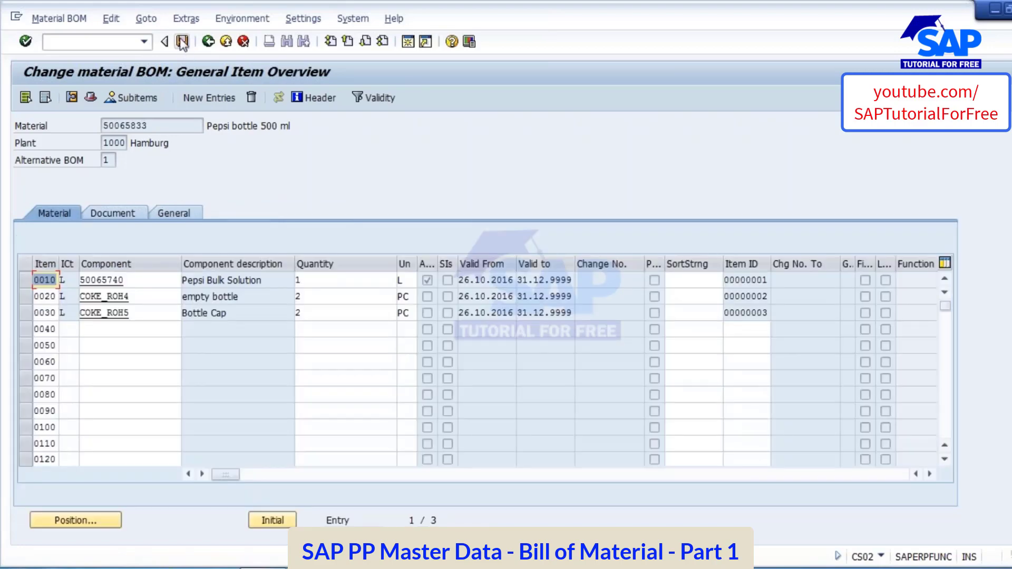
pyautogui.click(182, 42)
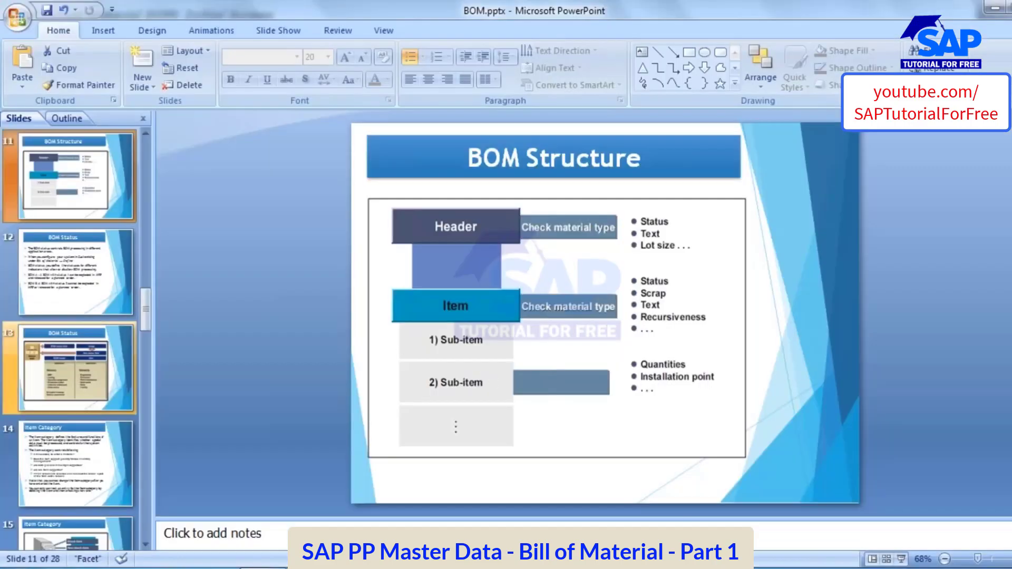
# Read the BOM Status explanation on slide 12 in PowerPoint, highlighting the BOM status term and the status 2 restriction.
pyautogui.click(62, 287)
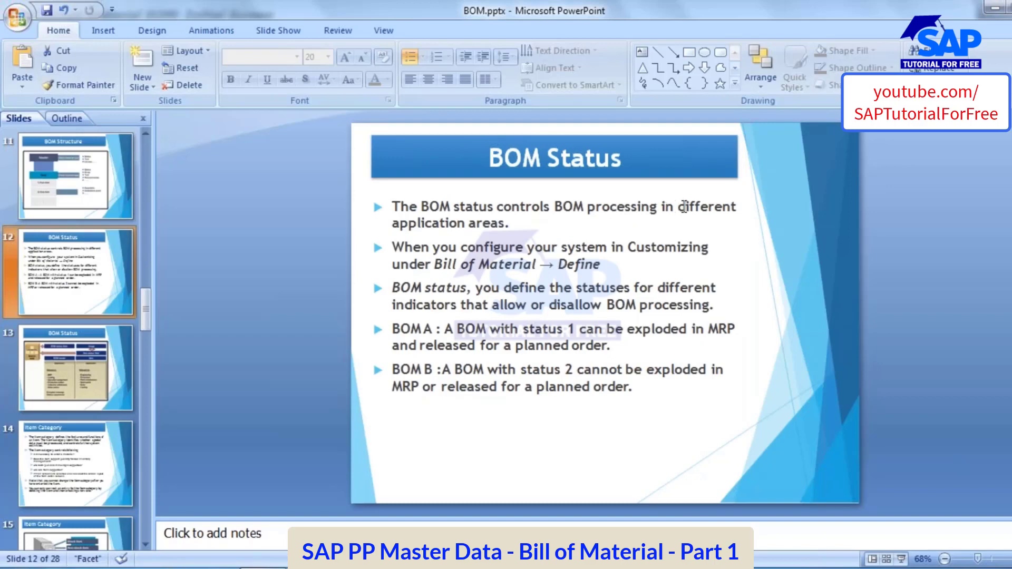
pyautogui.click(476, 223)
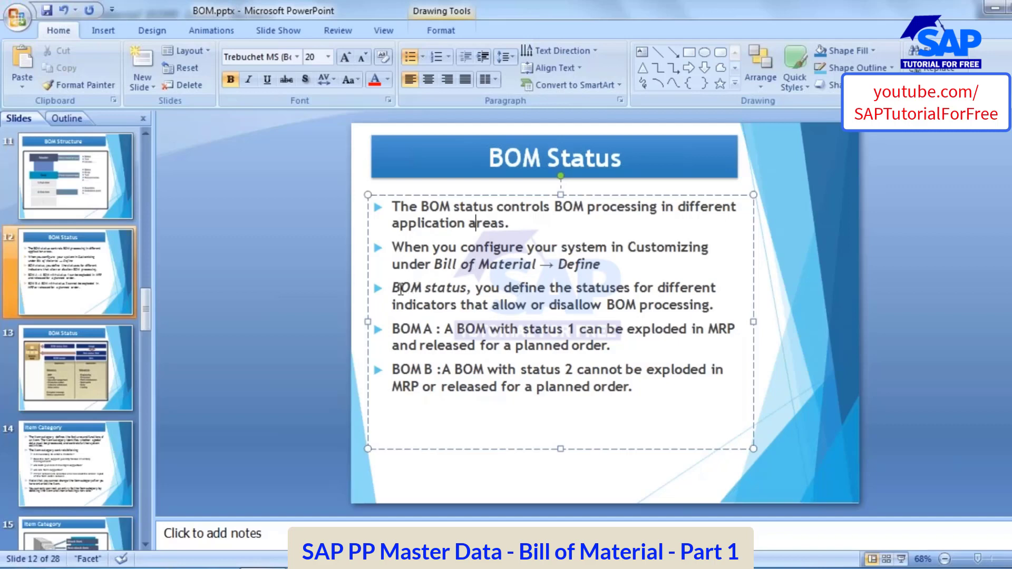
pyautogui.moveTo(401, 289); pyautogui.dragTo(466, 290)
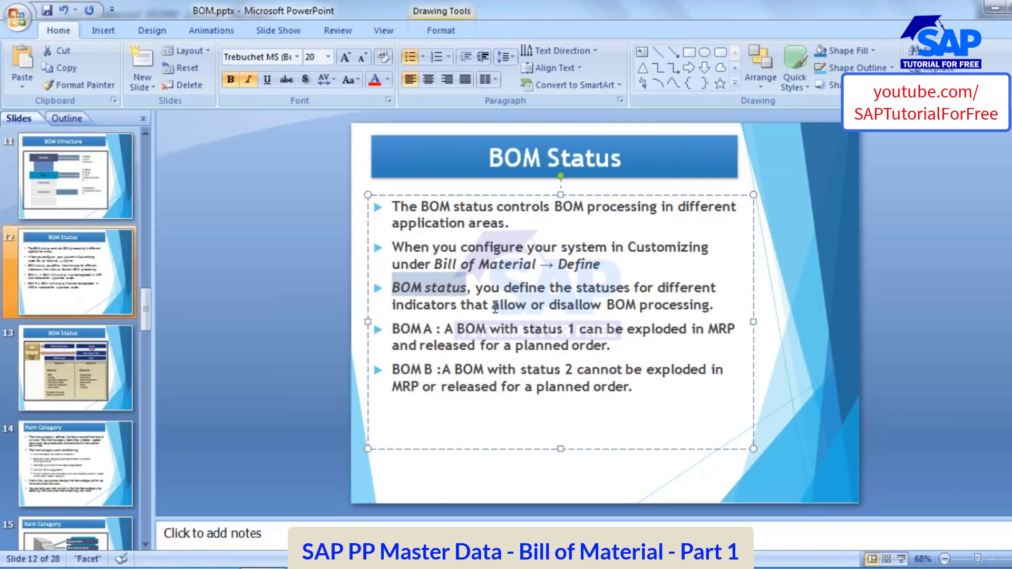
pyautogui.click(651, 305)
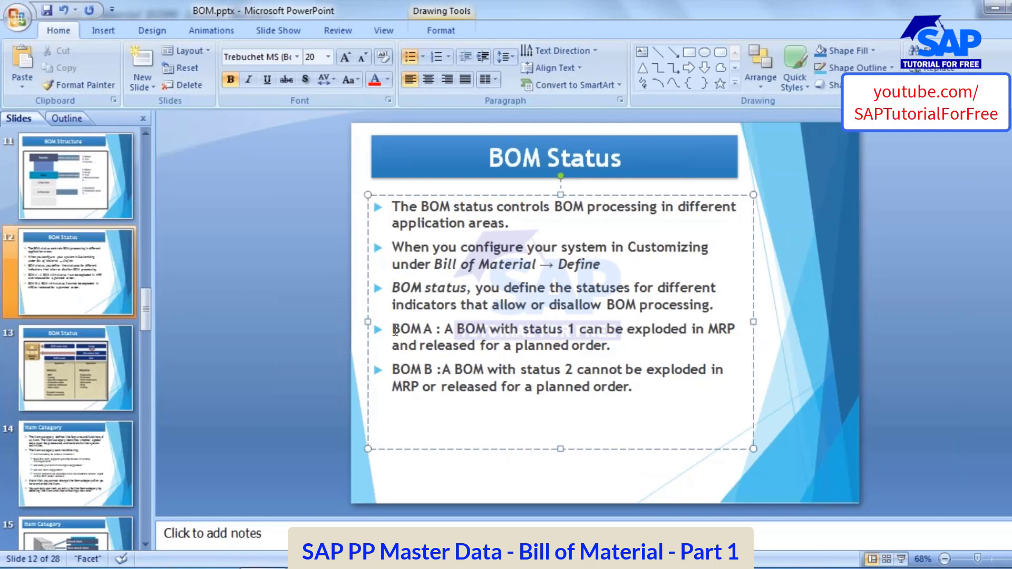
pyautogui.moveTo(411, 330); pyautogui.dragTo(426, 335)
pyautogui.click(422, 332)
pyautogui.click(559, 351)
pyautogui.moveTo(390, 389); pyautogui.dragTo(628, 389)
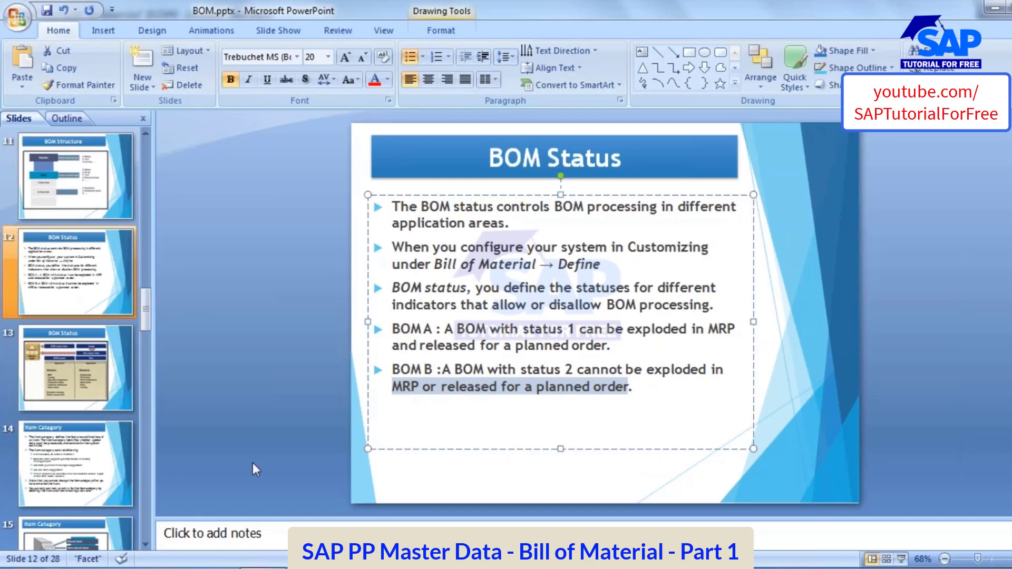
# Switch to SAP, reopen the Pepsi bottle 500 ml BOM's header overview and examine the possible BOM status entries and their permitted applications.
pyautogui.click(723, 490)
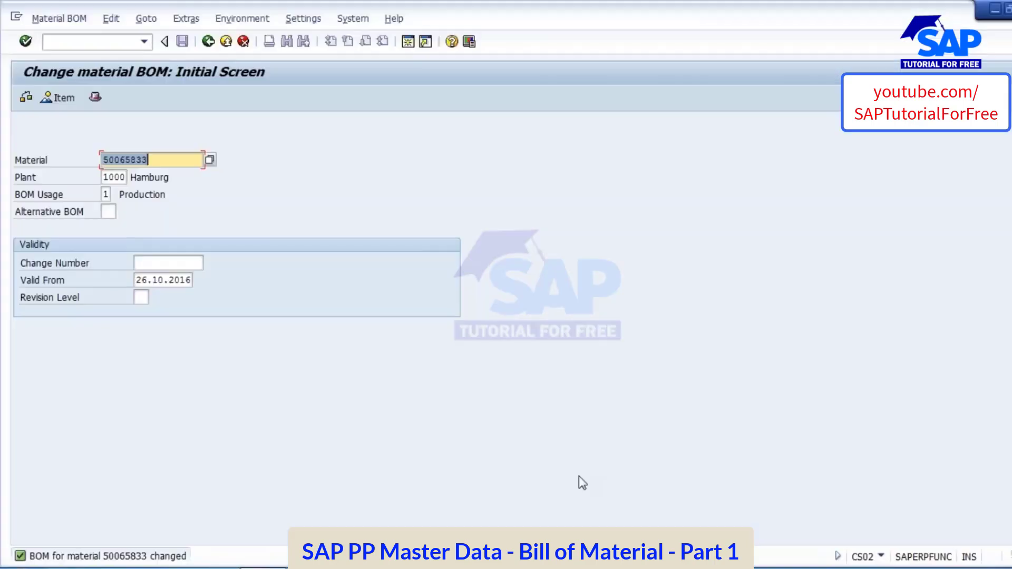
pyautogui.press('Return')
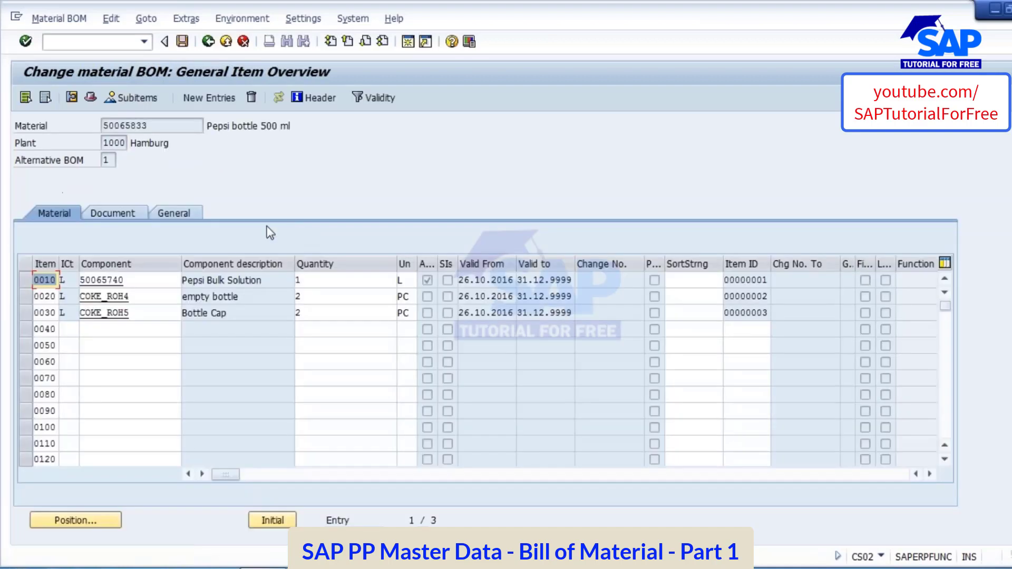
pyautogui.click(90, 97)
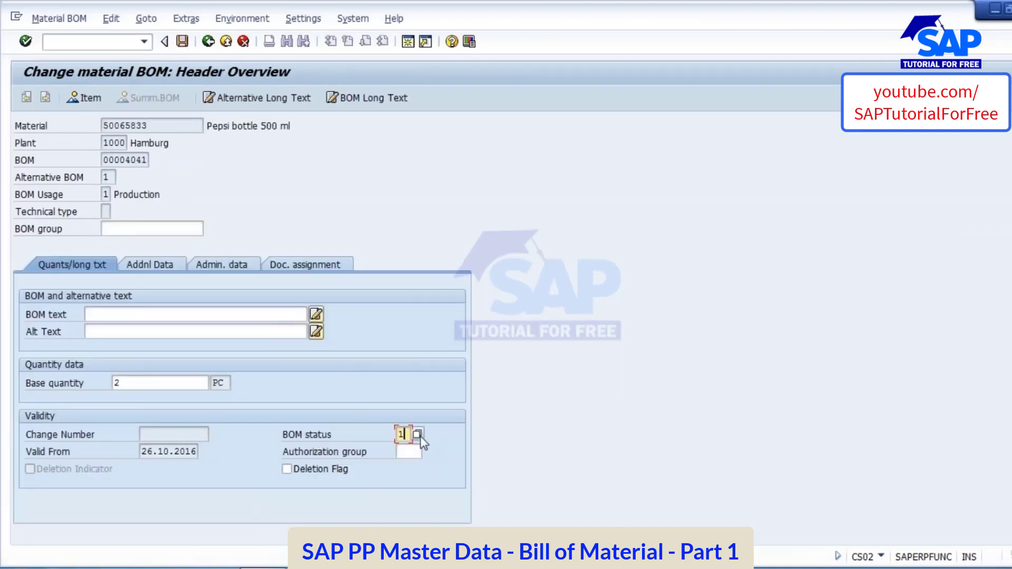
pyautogui.press('F4')
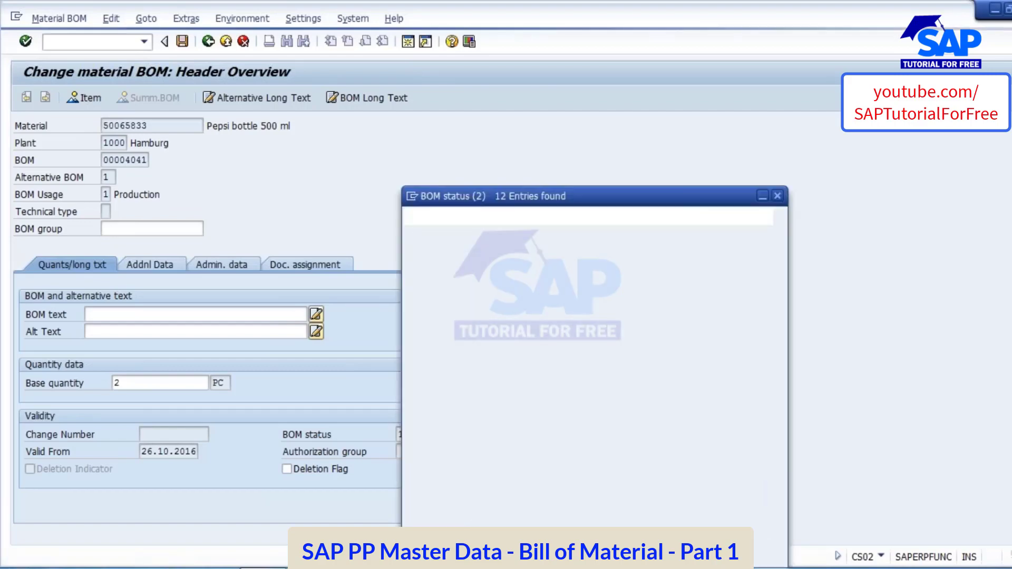
pyautogui.moveTo(485, 4); pyautogui.dragTo(509, 336)
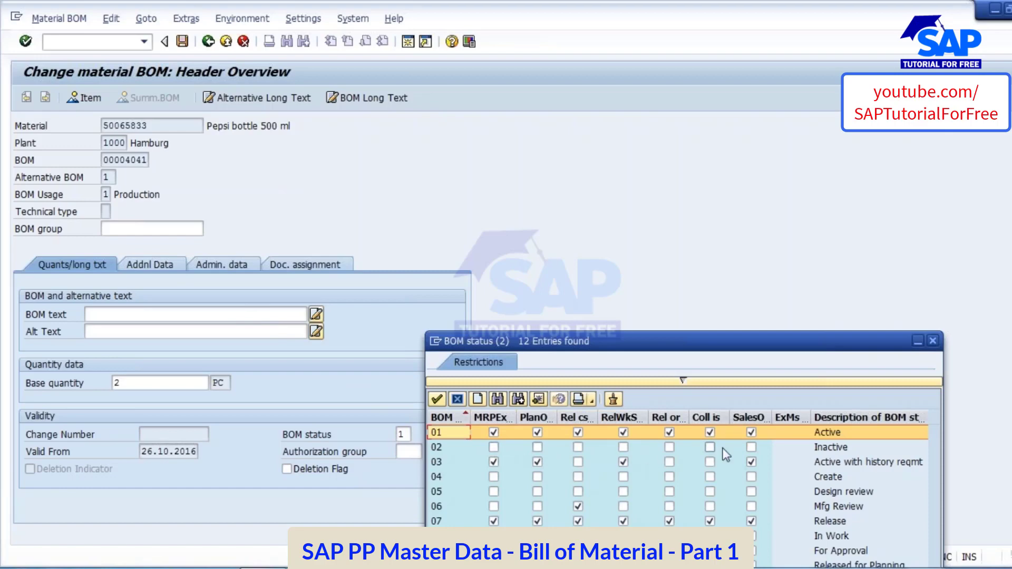
pyautogui.moveTo(633, 343); pyautogui.dragTo(675, 234)
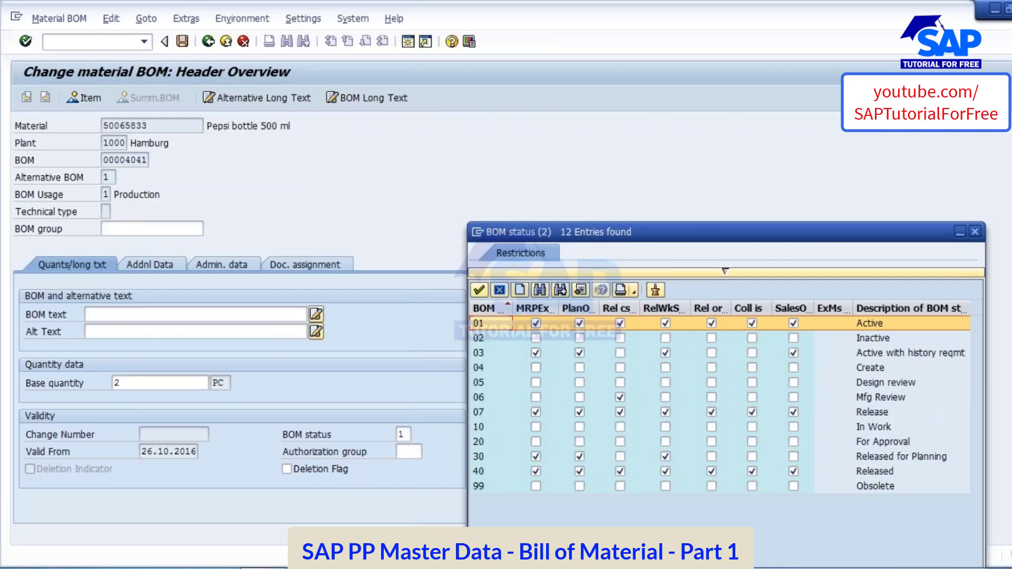
pyautogui.click(975, 232)
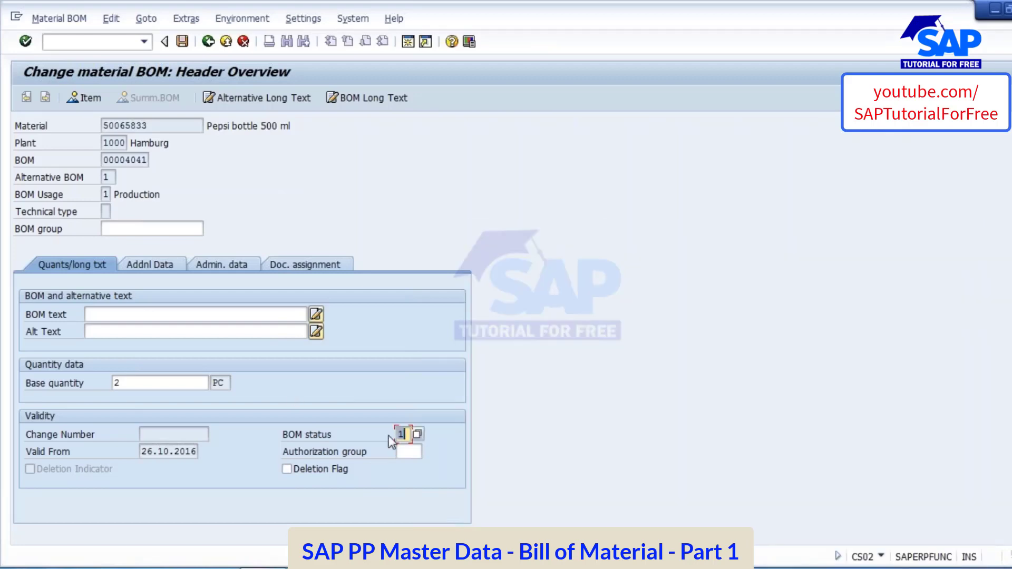
# Present slide 13 on BOM Status in PowerPoint, circling the BOM header column and ticking the applications it allows, from MRP to sales orders.
pyautogui.click(554, 568)
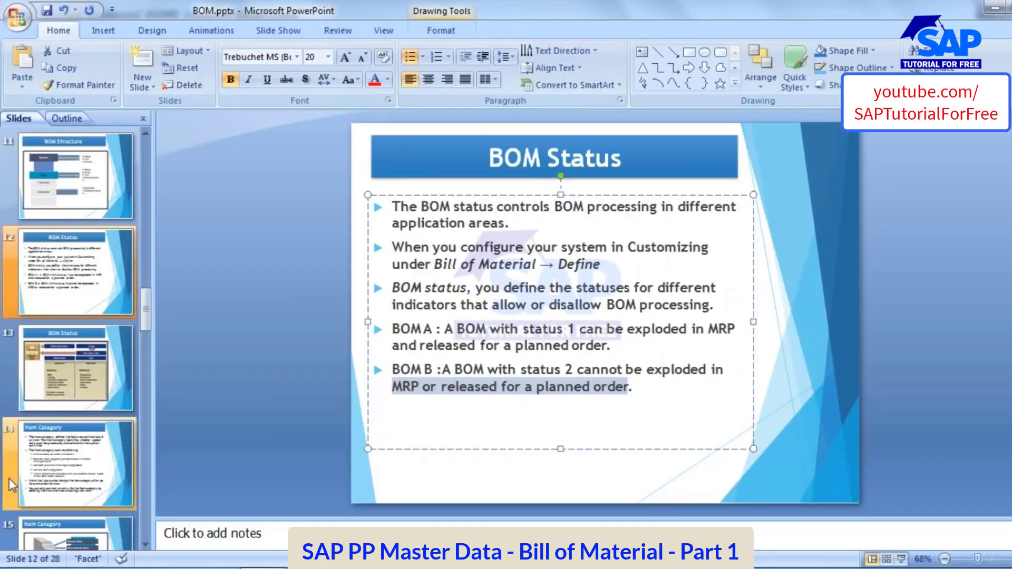
pyautogui.click(72, 375)
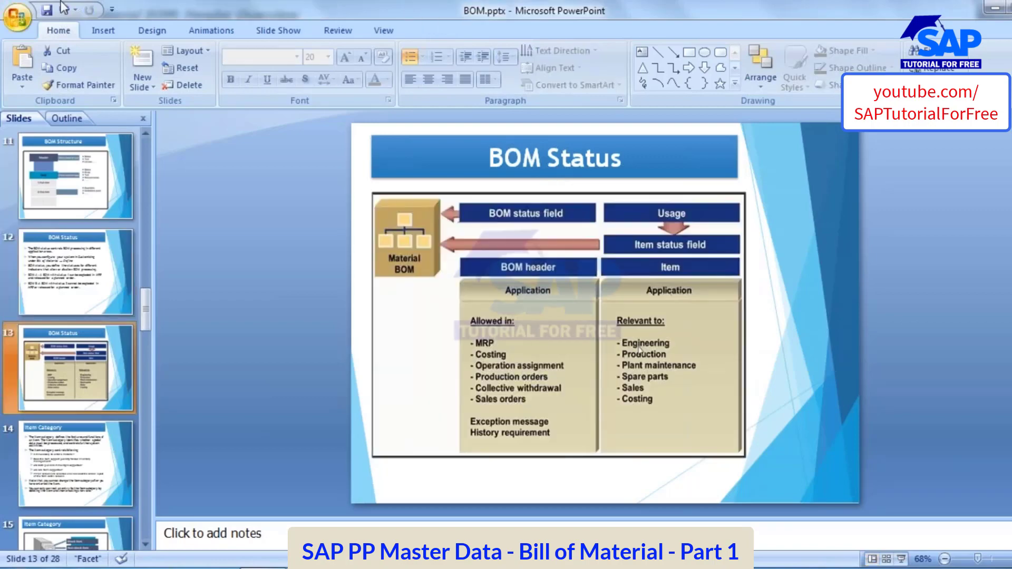
pyautogui.click(902, 559)
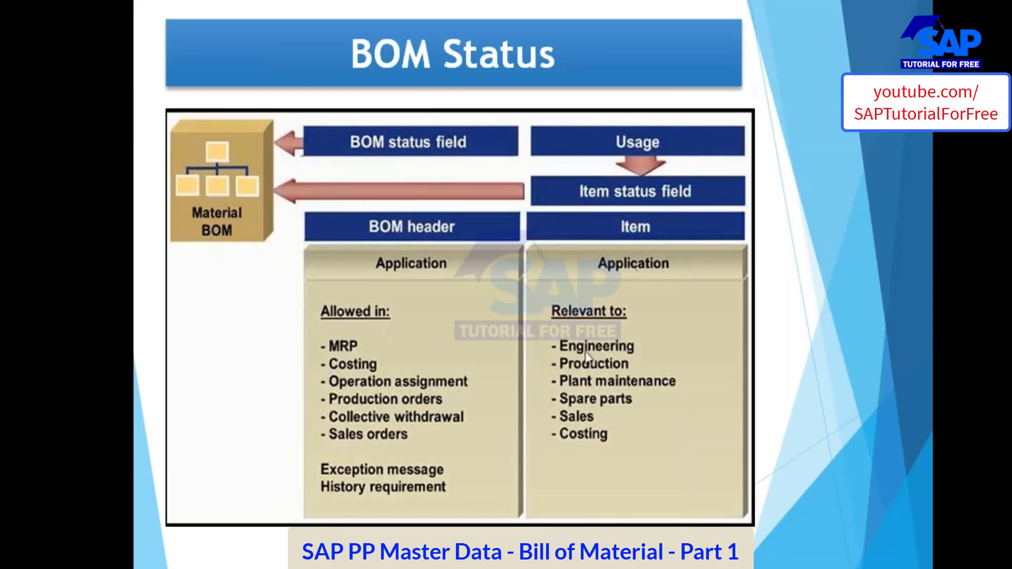
pyautogui.moveTo(306, 207)
pyautogui.mouseDown()
pyautogui.moveTo(297, 249)
pyautogui.moveTo(316, 472)
pyautogui.moveTo(532, 420)
pyautogui.moveTo(374, 192)
pyautogui.moveTo(309, 232)
pyautogui.mouseUp()
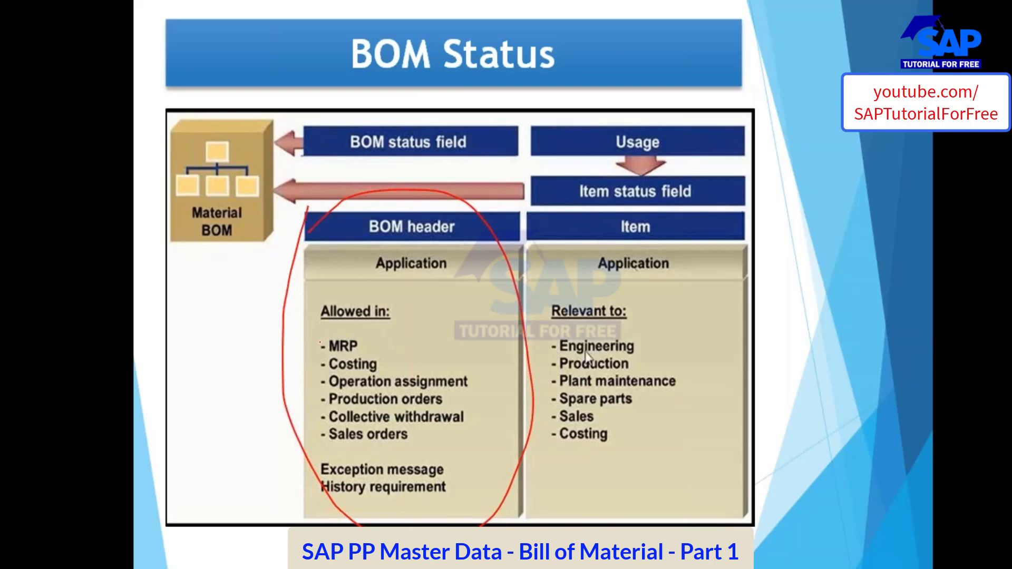
pyautogui.moveTo(322, 346); pyautogui.dragTo(372, 329)
pyautogui.moveTo(320, 367); pyautogui.dragTo(373, 346)
pyautogui.moveTo(319, 386); pyautogui.dragTo(385, 360)
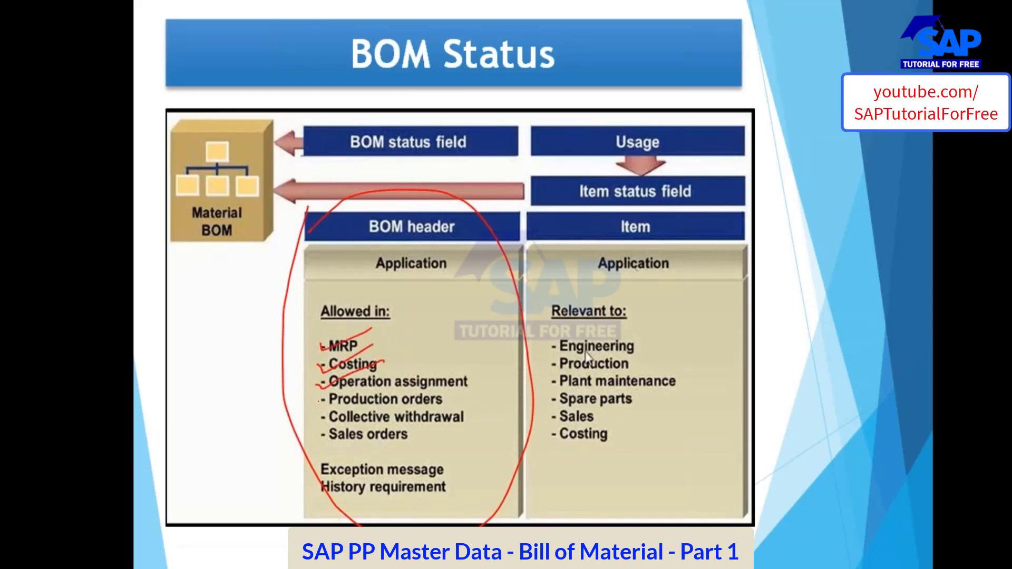
pyautogui.moveTo(319, 401); pyautogui.dragTo(376, 376)
pyautogui.moveTo(320, 435)
pyautogui.mouseDown()
pyautogui.moveTo(352, 415)
pyautogui.moveTo(343, 398)
pyautogui.mouseUp()
# Circle the slide's Item column of relevant applications, erase all annotations and end the slide show.
pyautogui.moveTo(585, 245)
pyautogui.mouseDown()
pyautogui.moveTo(558, 309)
pyautogui.moveTo(688, 525)
pyautogui.moveTo(771, 280)
pyautogui.moveTo(578, 258)
pyautogui.mouseUp()
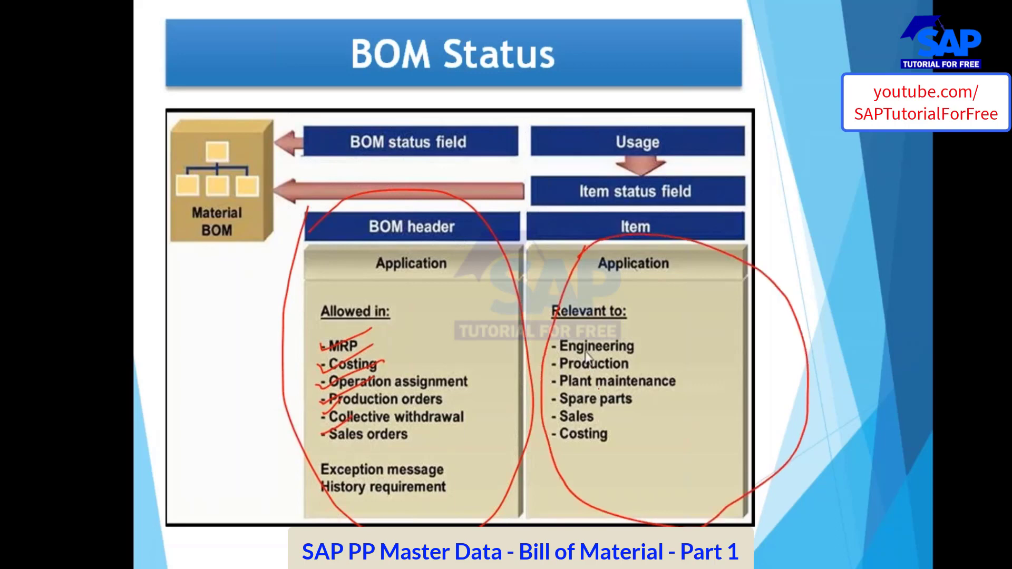
pyautogui.press('e')
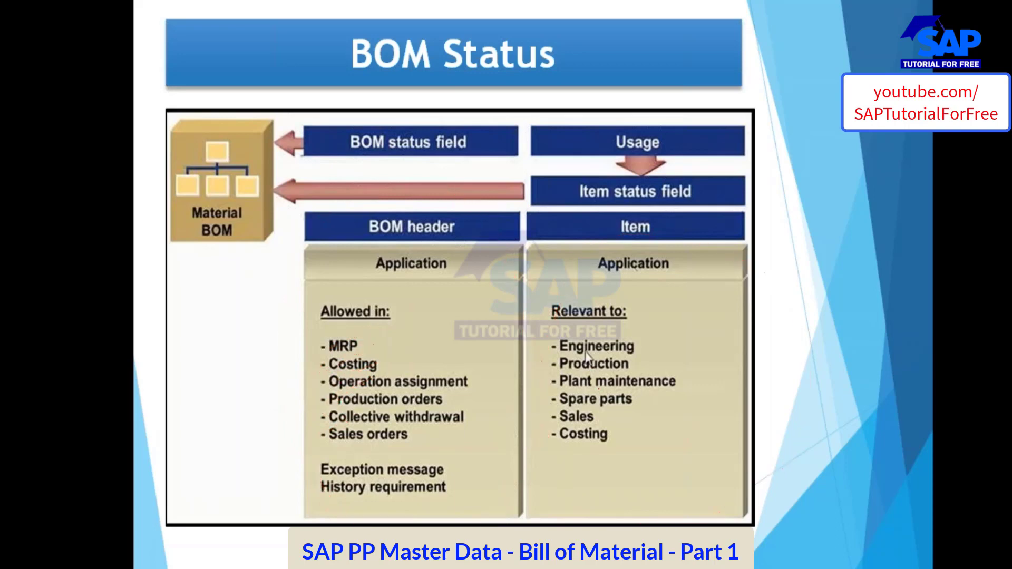
pyautogui.press('Escape')
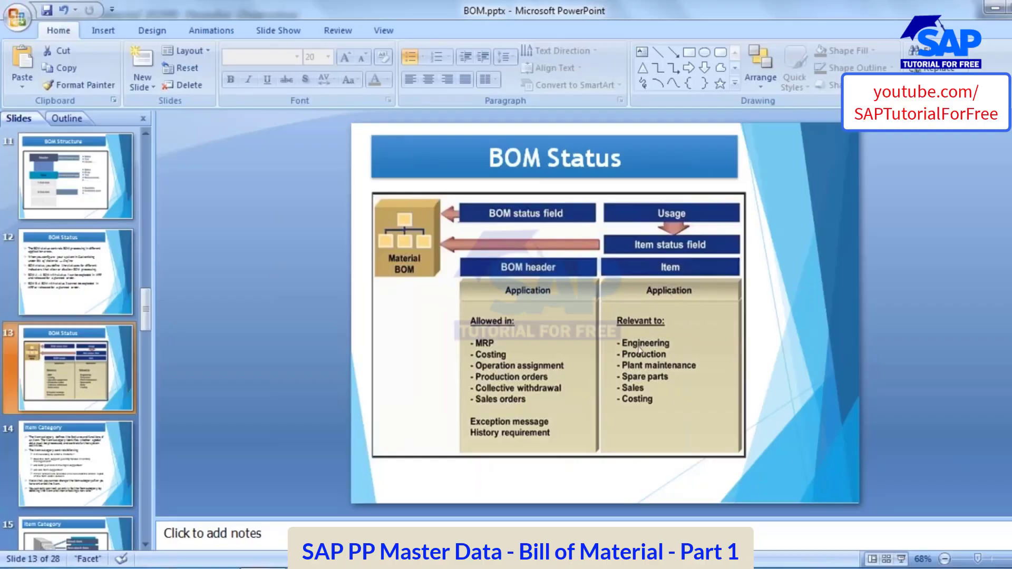
# Return to SAP, open the details of item 0010 from the item overview and examine its basic data, including quantity, general and MRP data.
pyautogui.click(456, 567)
pyautogui.click(649, 496)
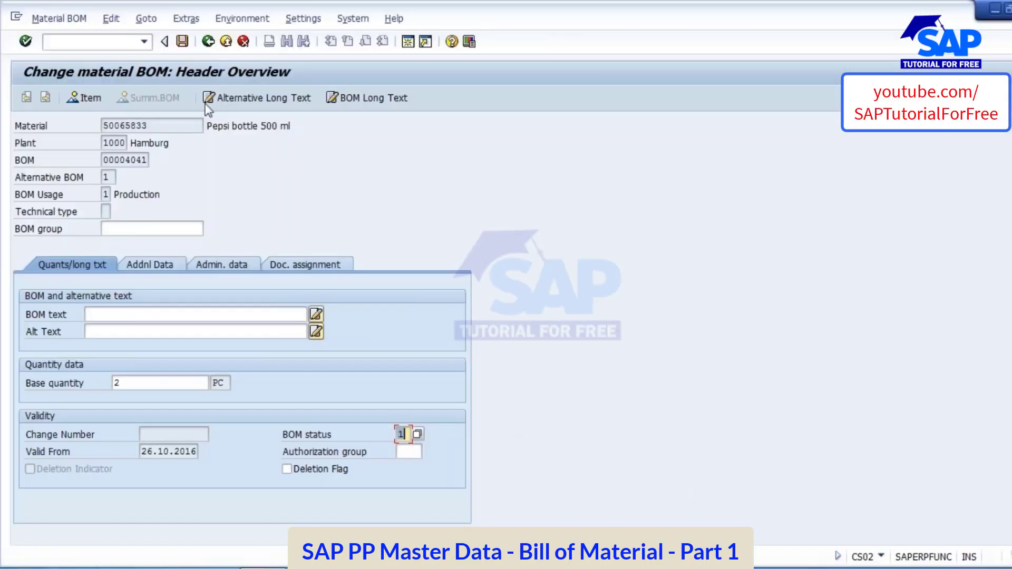
pyautogui.click(88, 97)
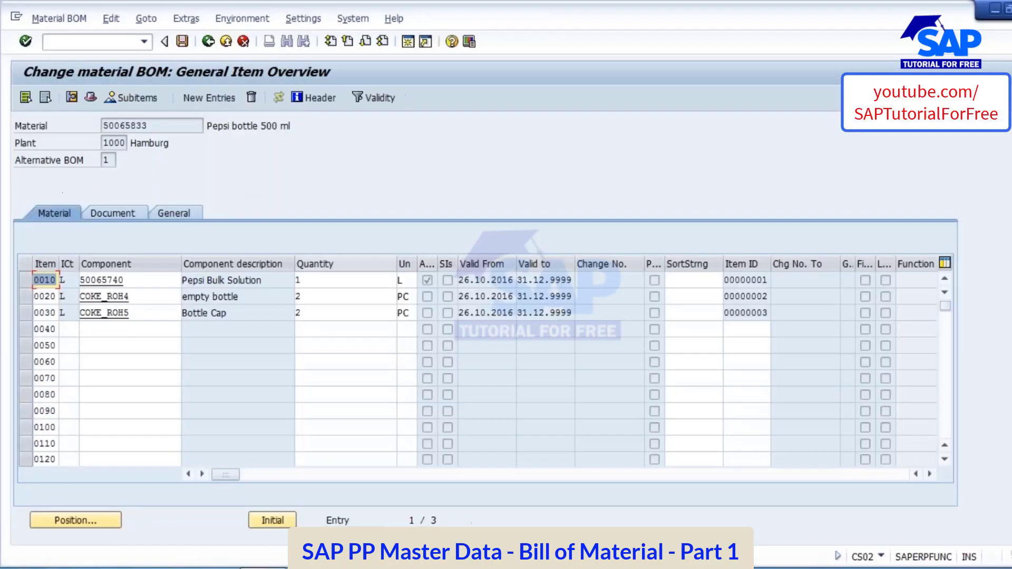
pyautogui.click(22, 282)
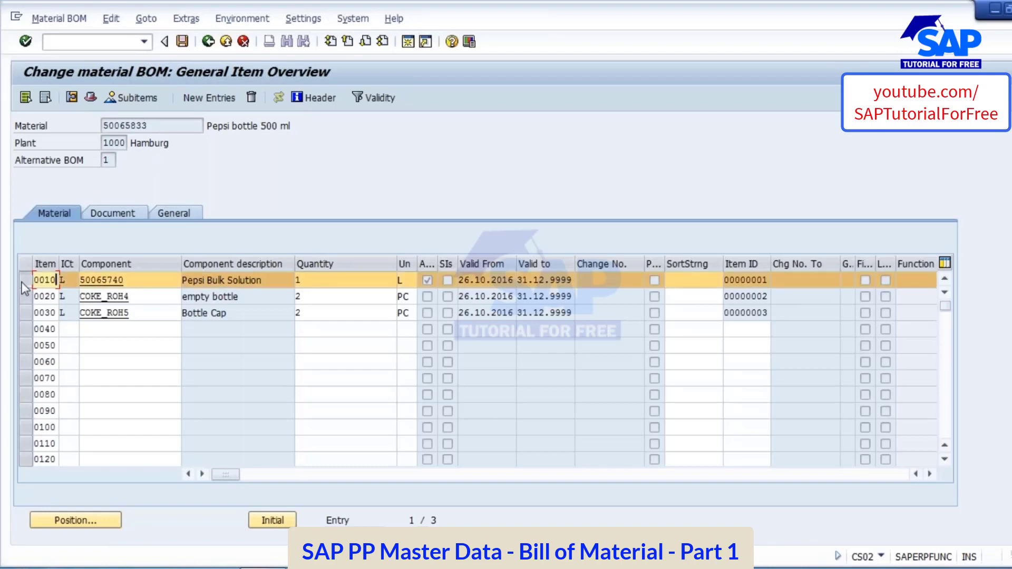
pyautogui.click(70, 97)
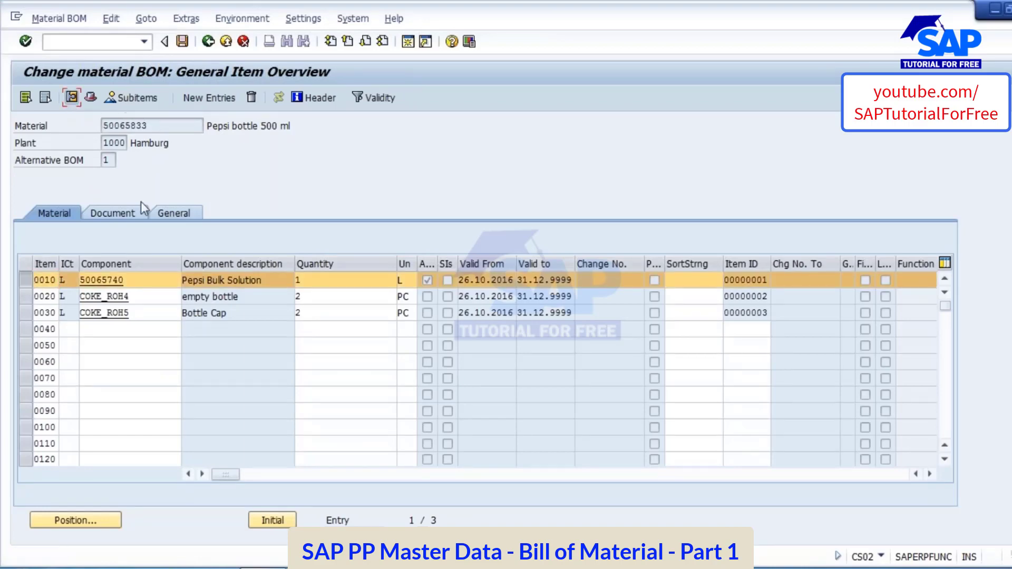
pyautogui.scroll(-2, 419, 374)
pyautogui.scroll(1, 421, 374)
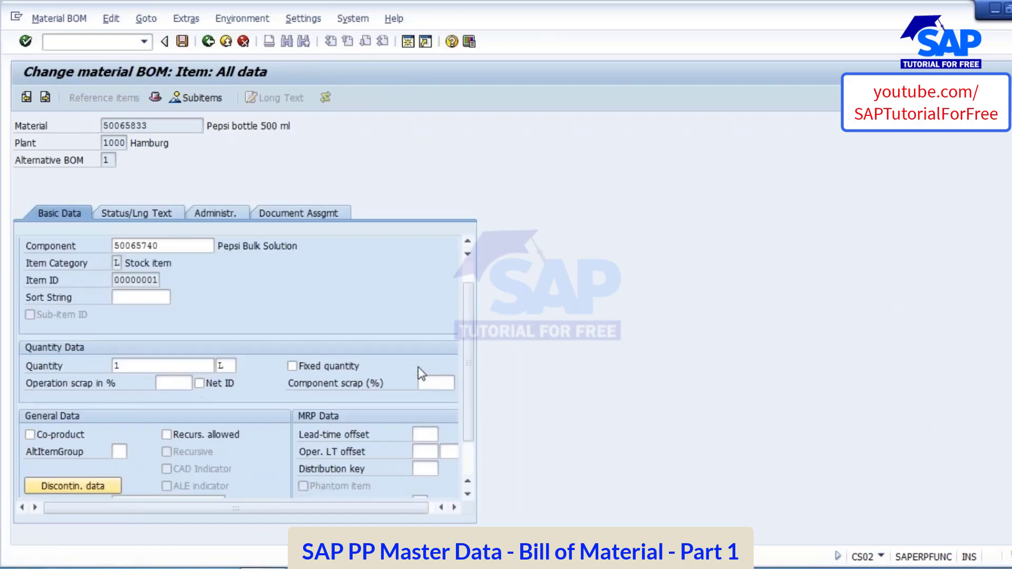
pyautogui.scroll(-1, 420, 371)
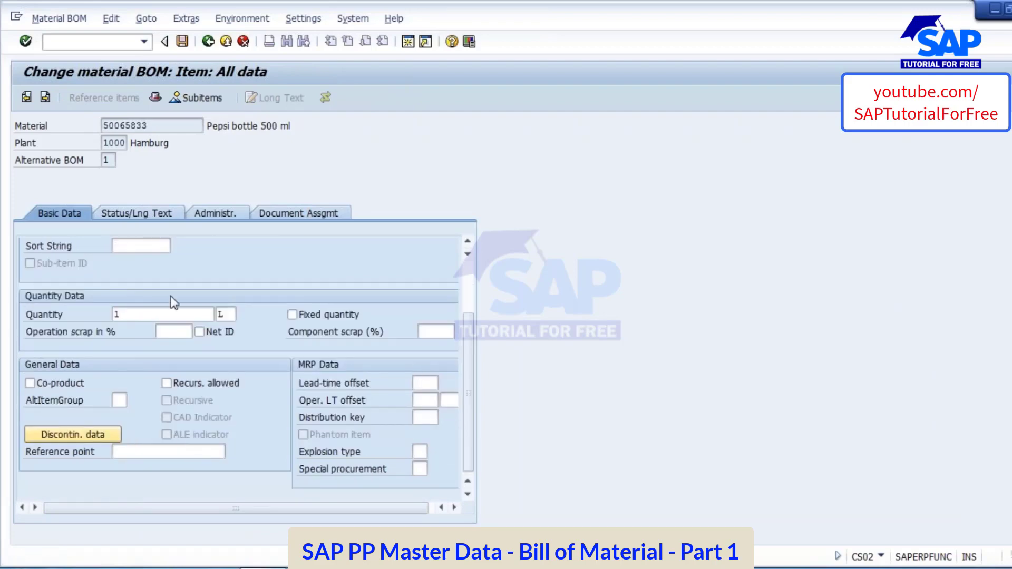
# Examine item 0010's item status settings down to its costing relevancy field.
pyautogui.click(132, 214)
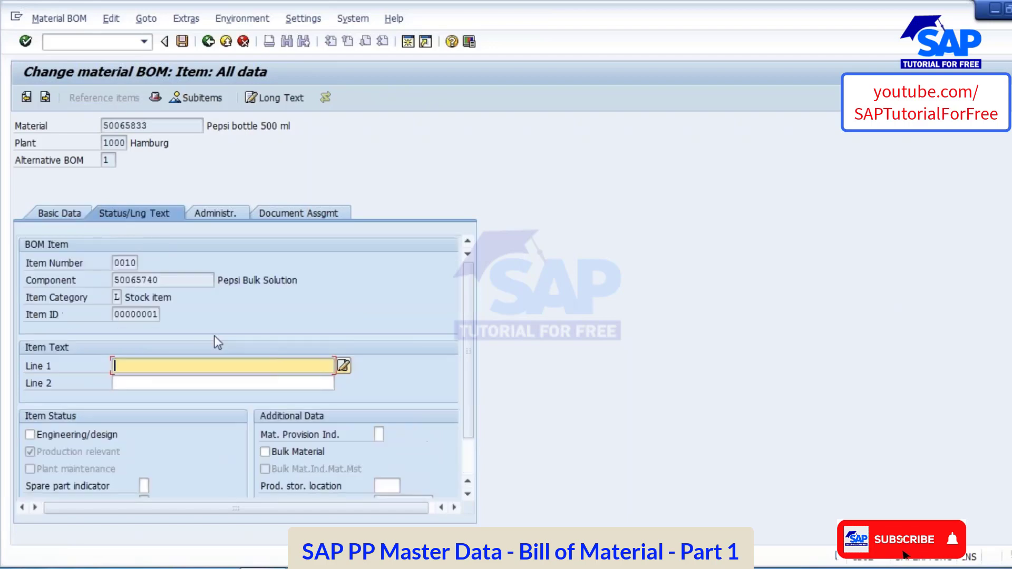
pyautogui.scroll(-1, 156, 453)
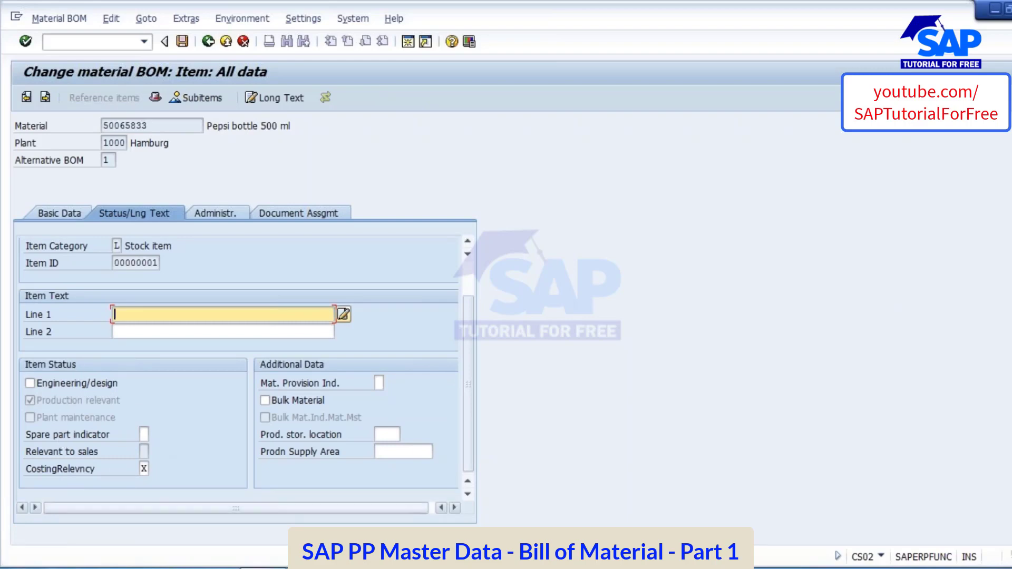
pyautogui.click(144, 469)
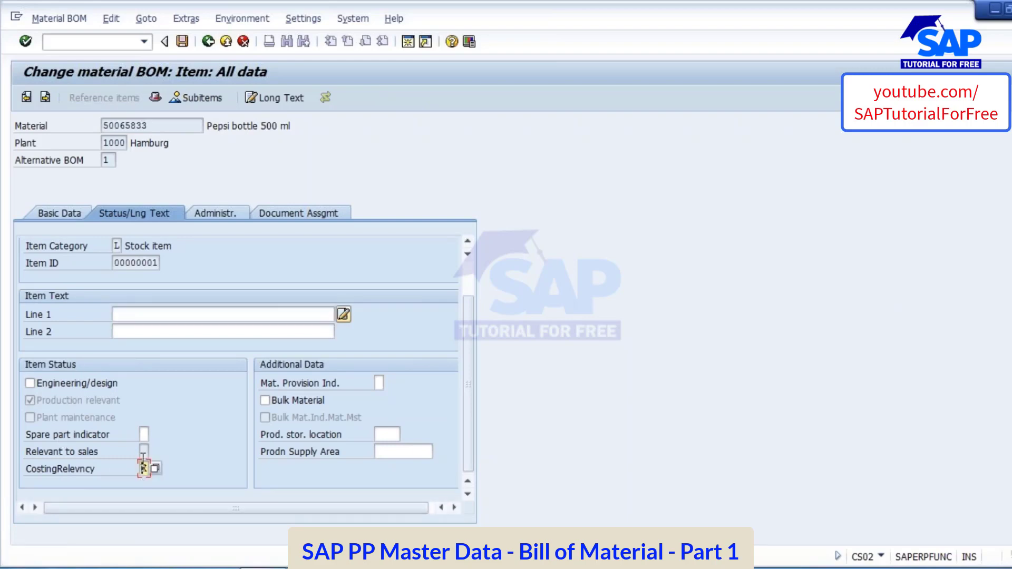